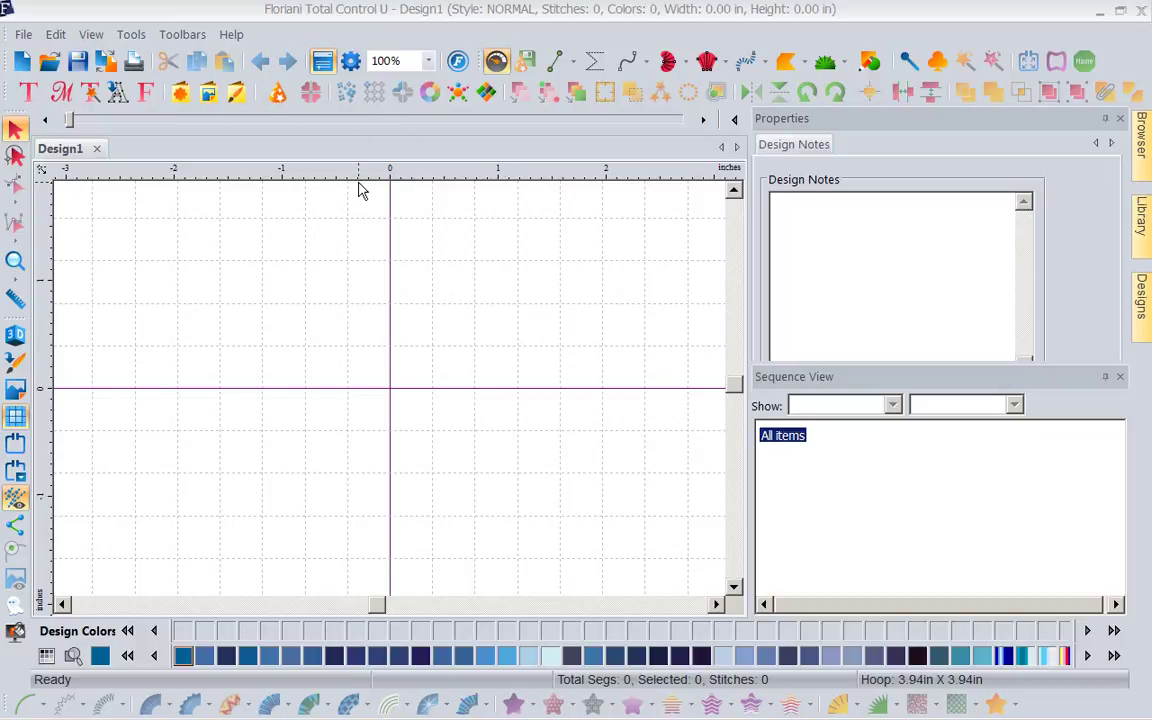
View the program's version and build information, then close it
left_click(232, 38)
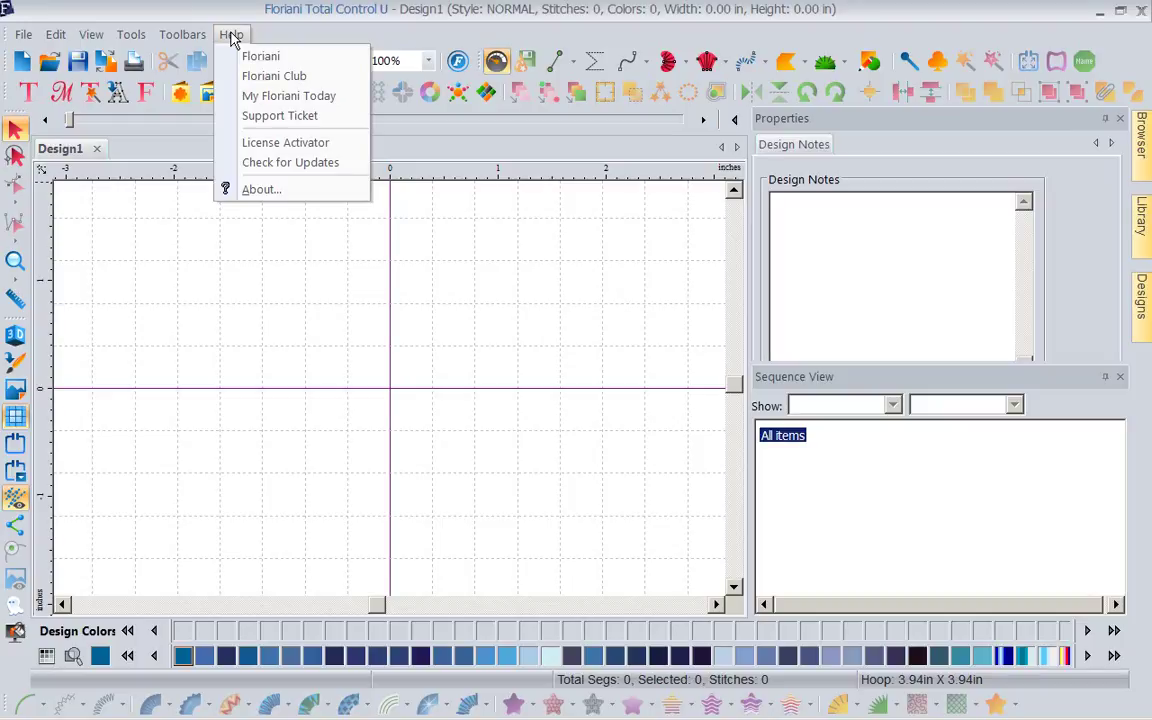
left_click(258, 190)
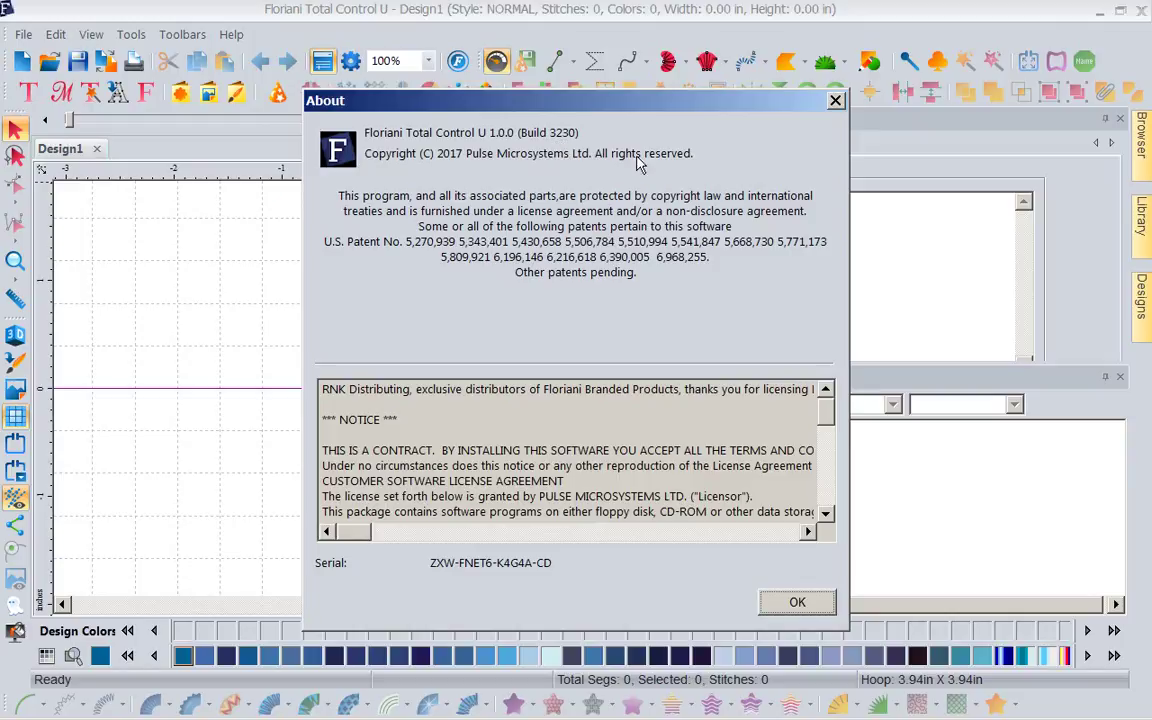
left_click(834, 102)
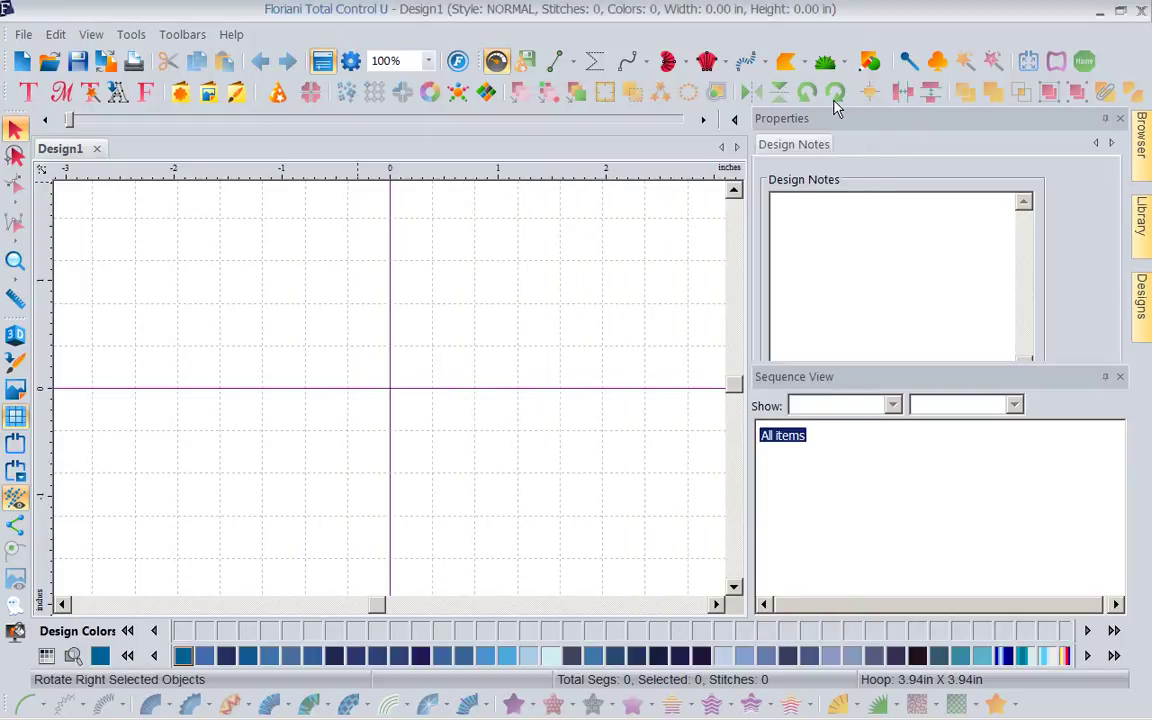
Check online for the latest Floriani Total Control U version, cancel the FTC-U_Setup.exe download and close the page
left_click(231, 35)
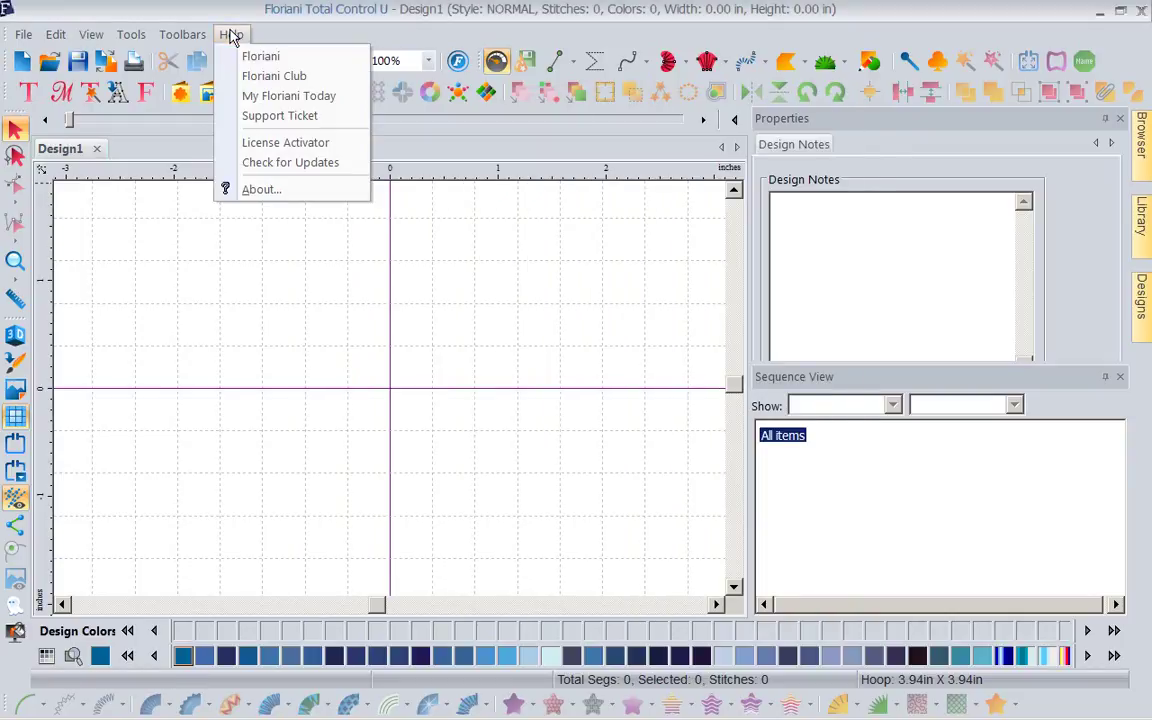
left_click(279, 167)
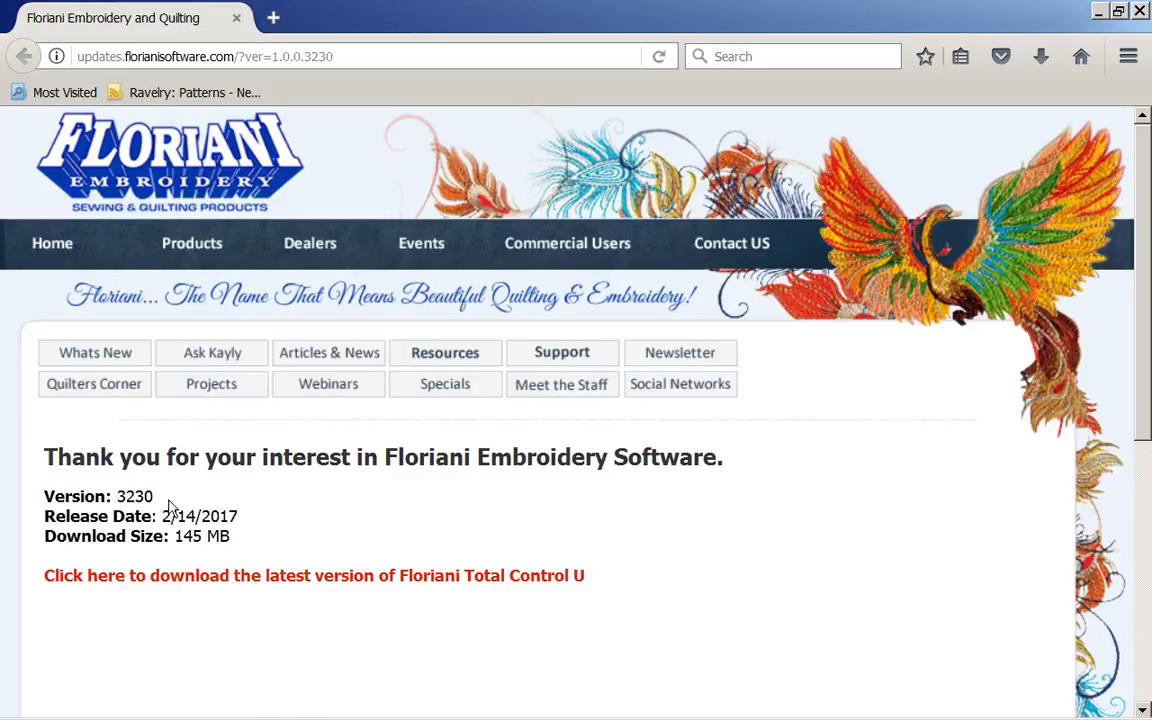
left_click(247, 583)
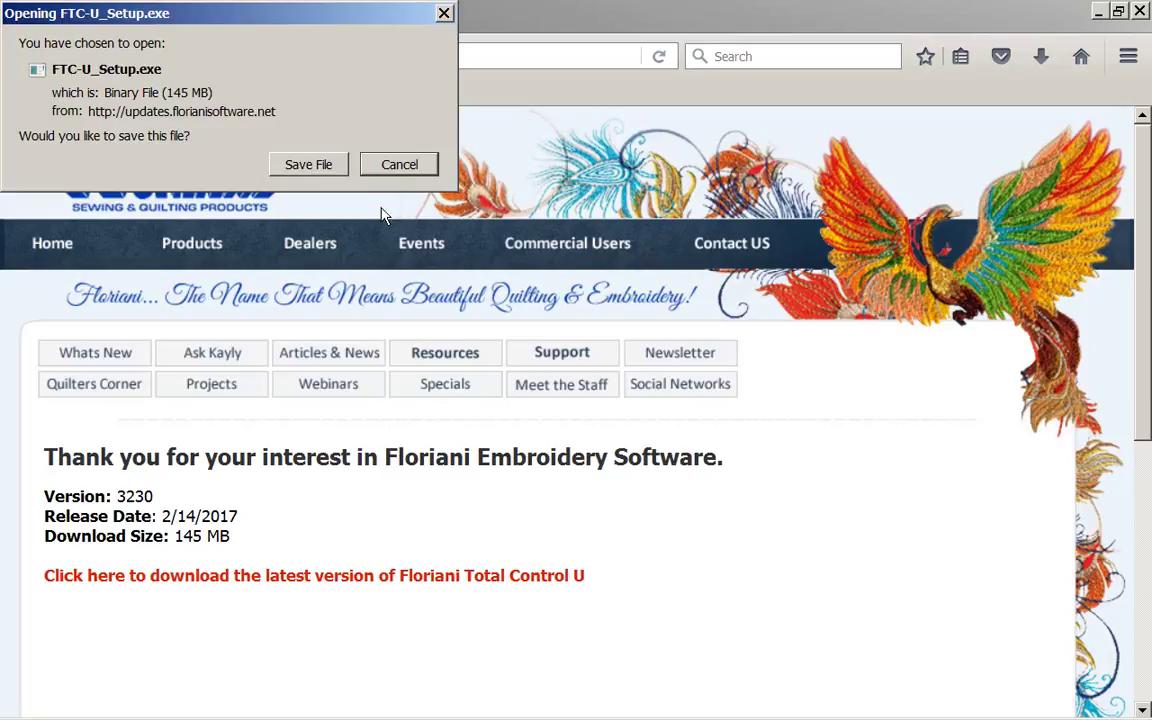
left_click(398, 166)
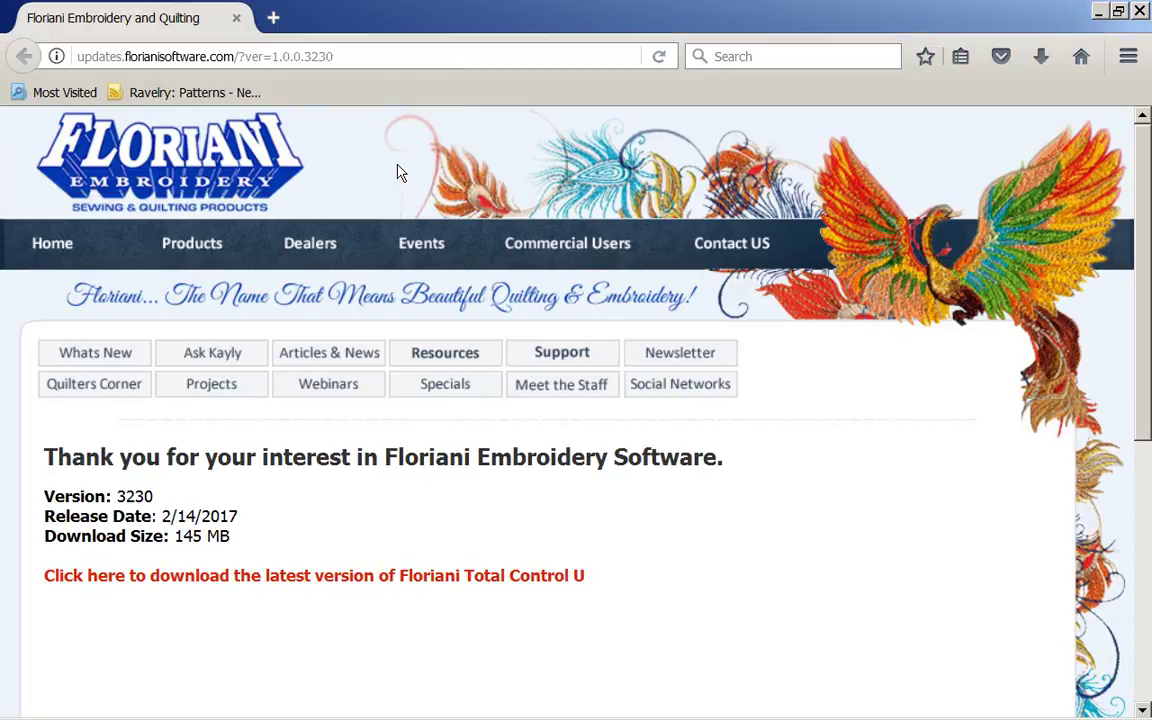
left_click(237, 21)
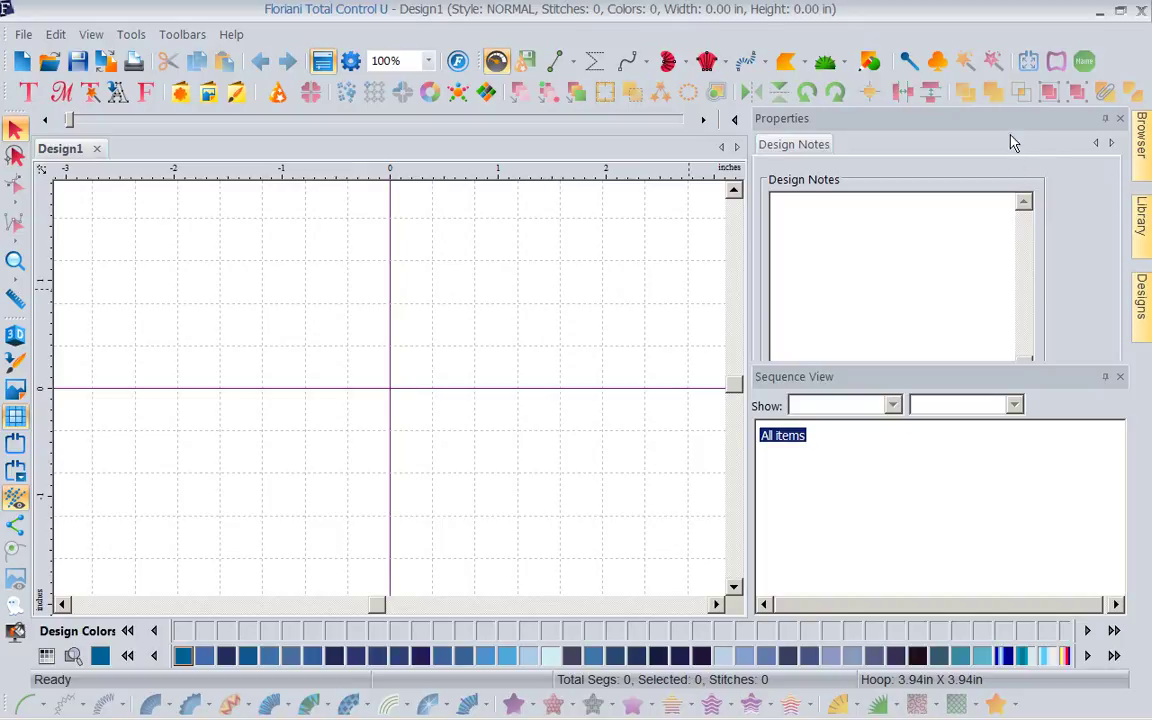
Close the Properties window and bring it back into the workspace
left_click(1120, 118)
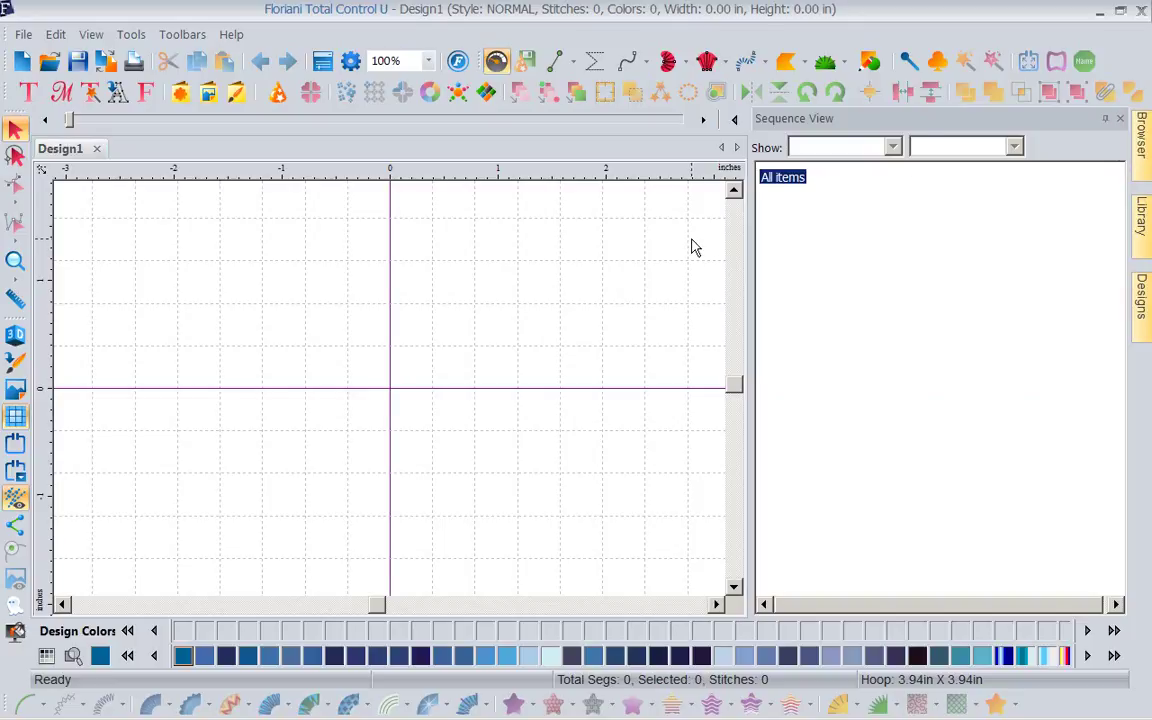
left_click(320, 63)
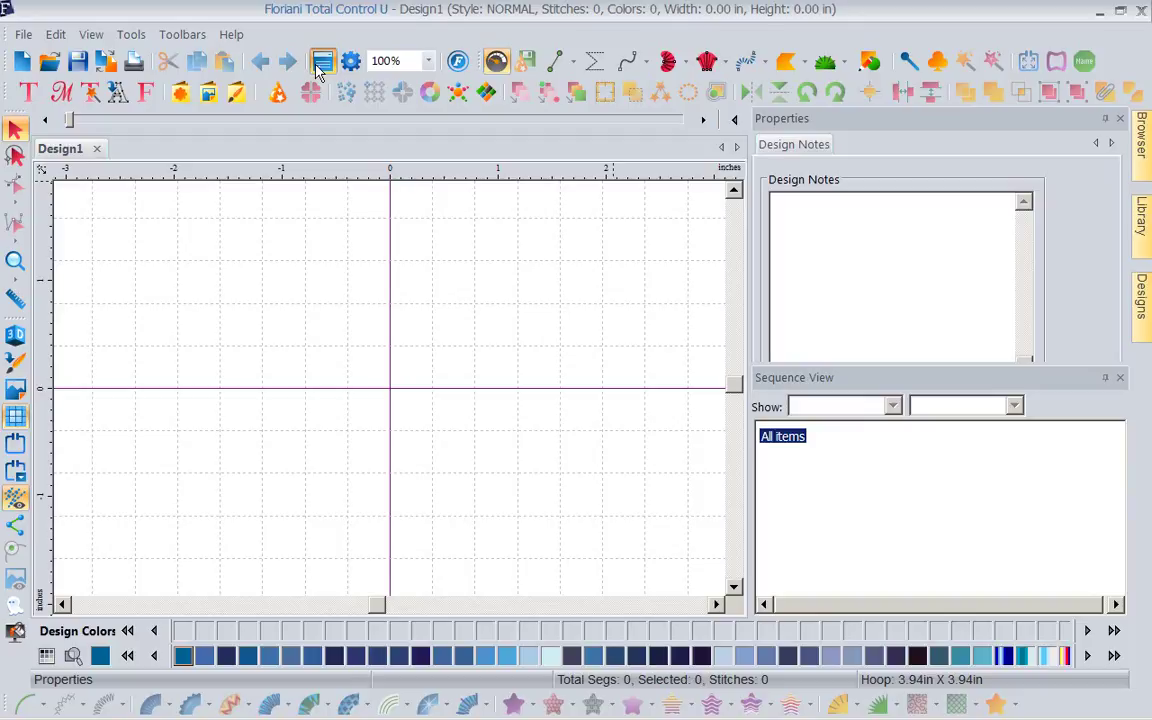
Lock the Properties, Sequence View and Library windows in the preferences and make the Properties window taller
left_click(131, 35)
left_click(155, 505)
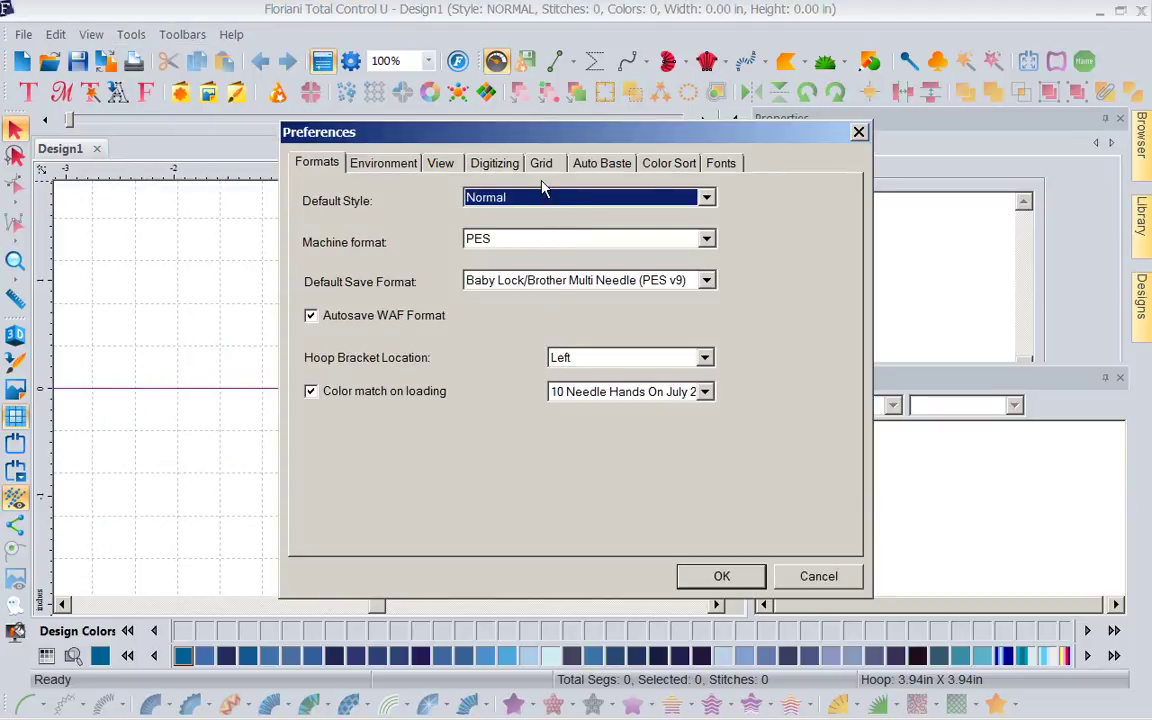
left_click(440, 165)
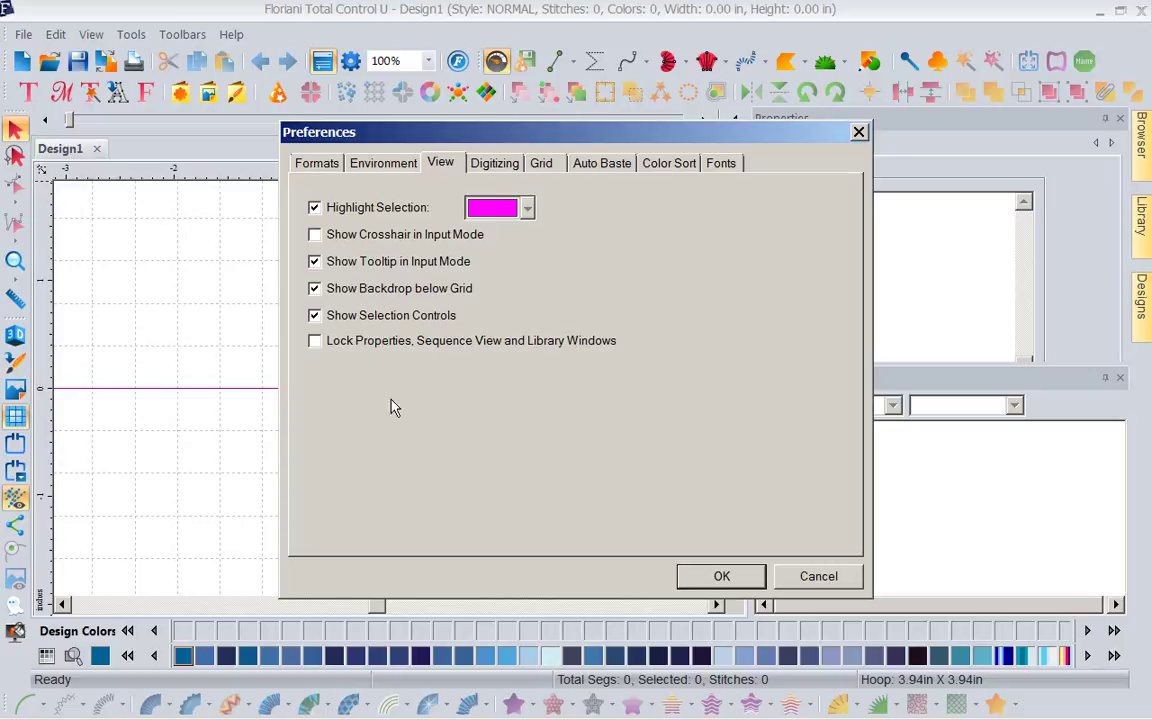
left_click(316, 343)
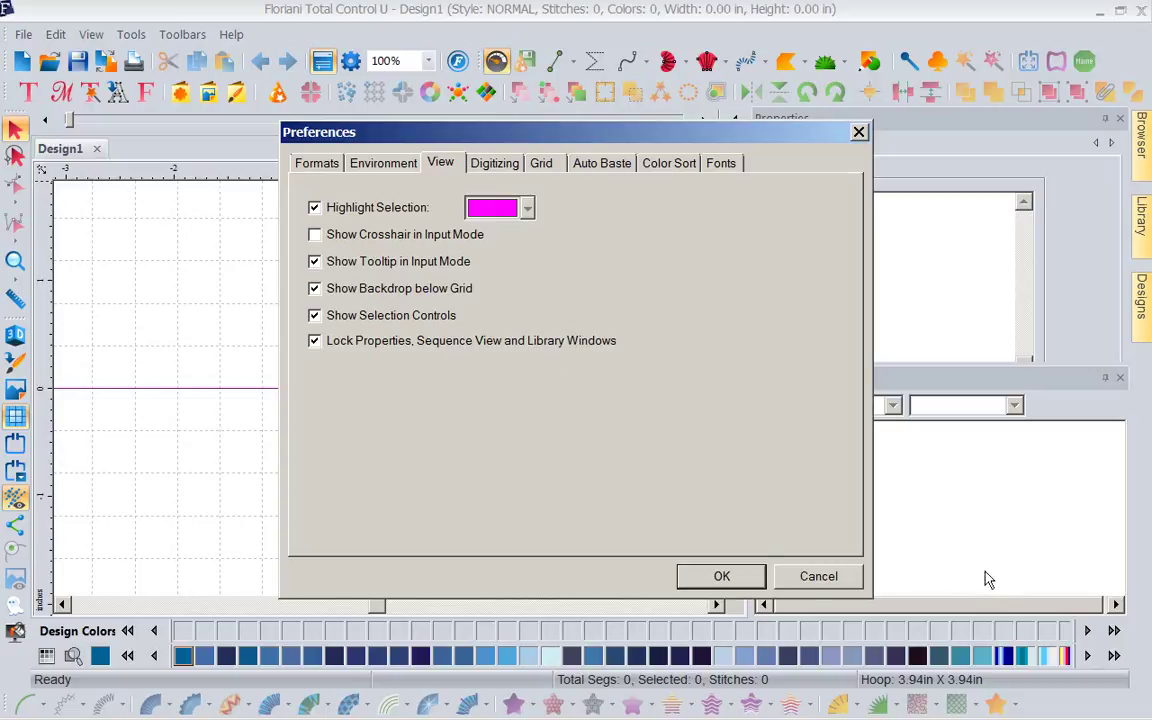
left_click(731, 578)
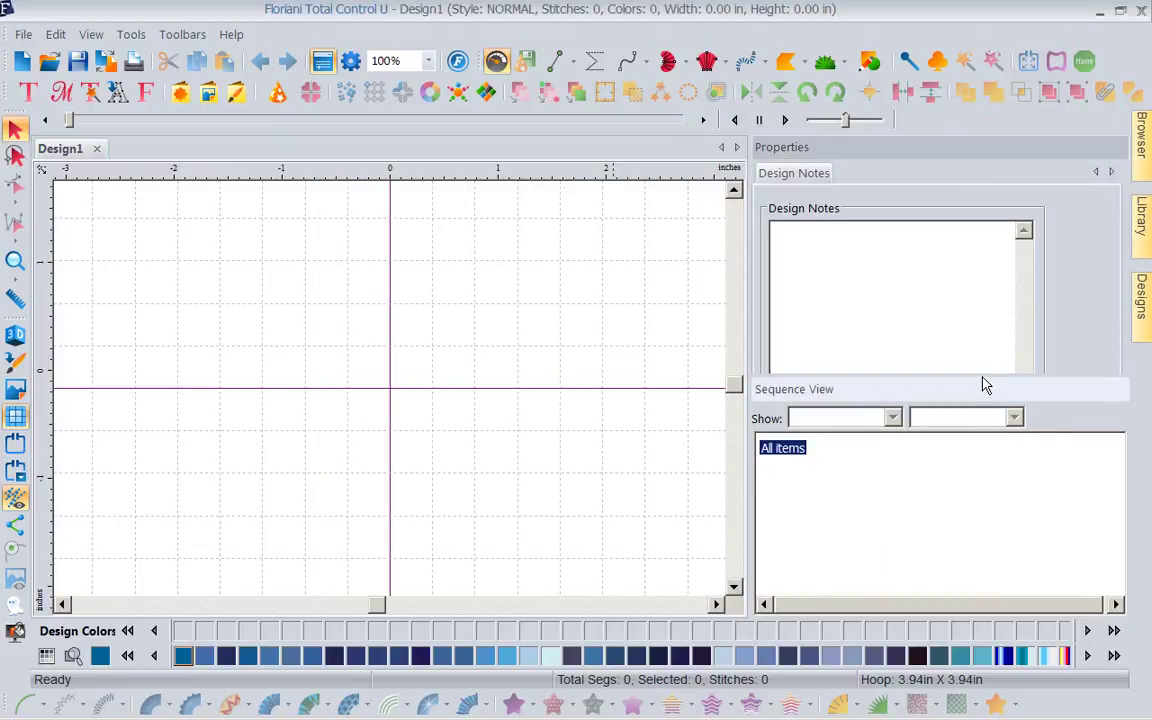
left_click_drag(982, 374, 982, 434)
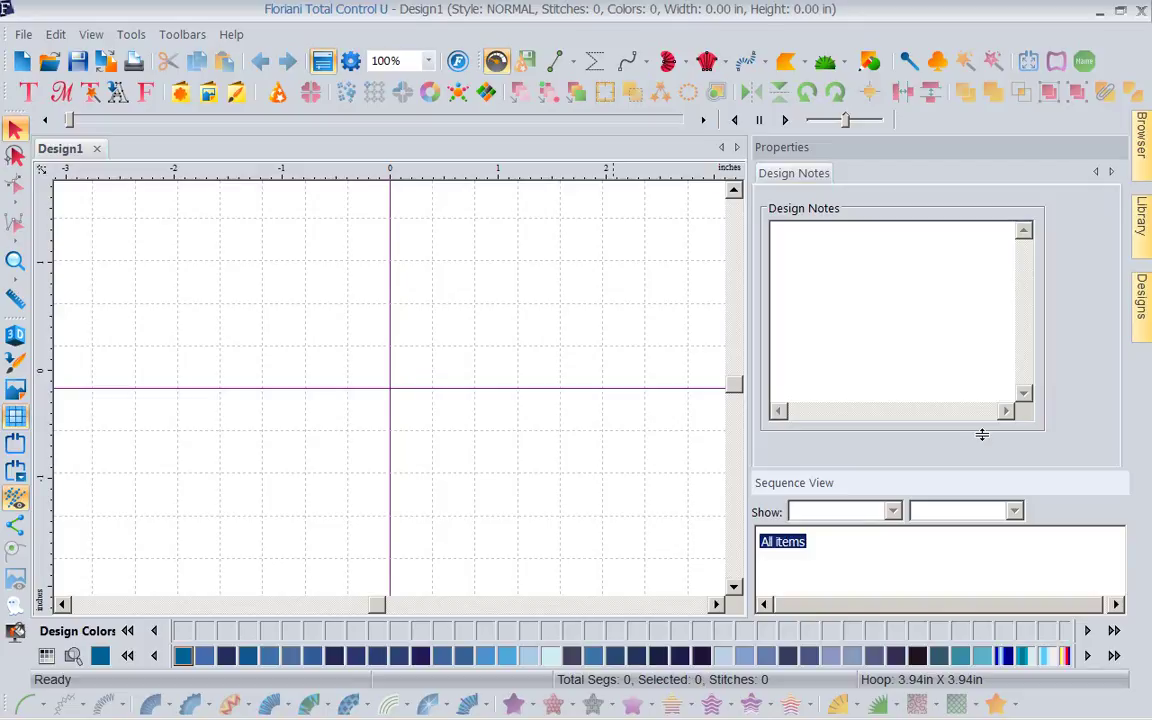
Turn off the preference that locks the Properties, Sequence View and Library windows
left_click(131, 35)
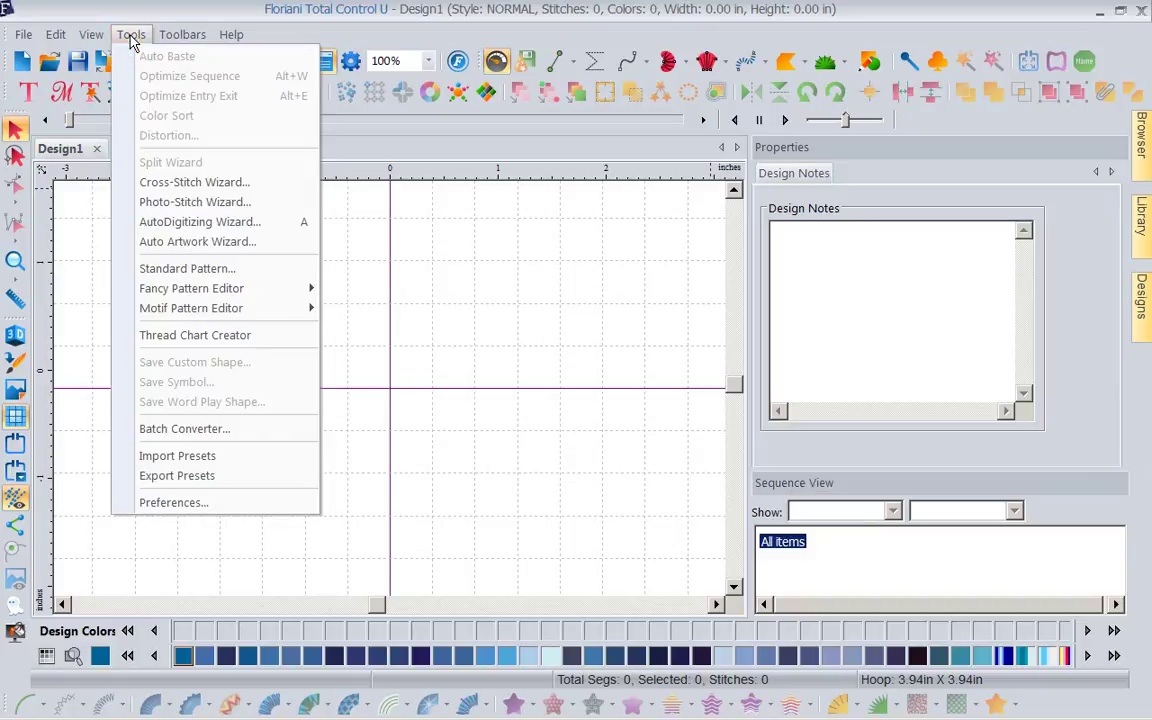
left_click(170, 503)
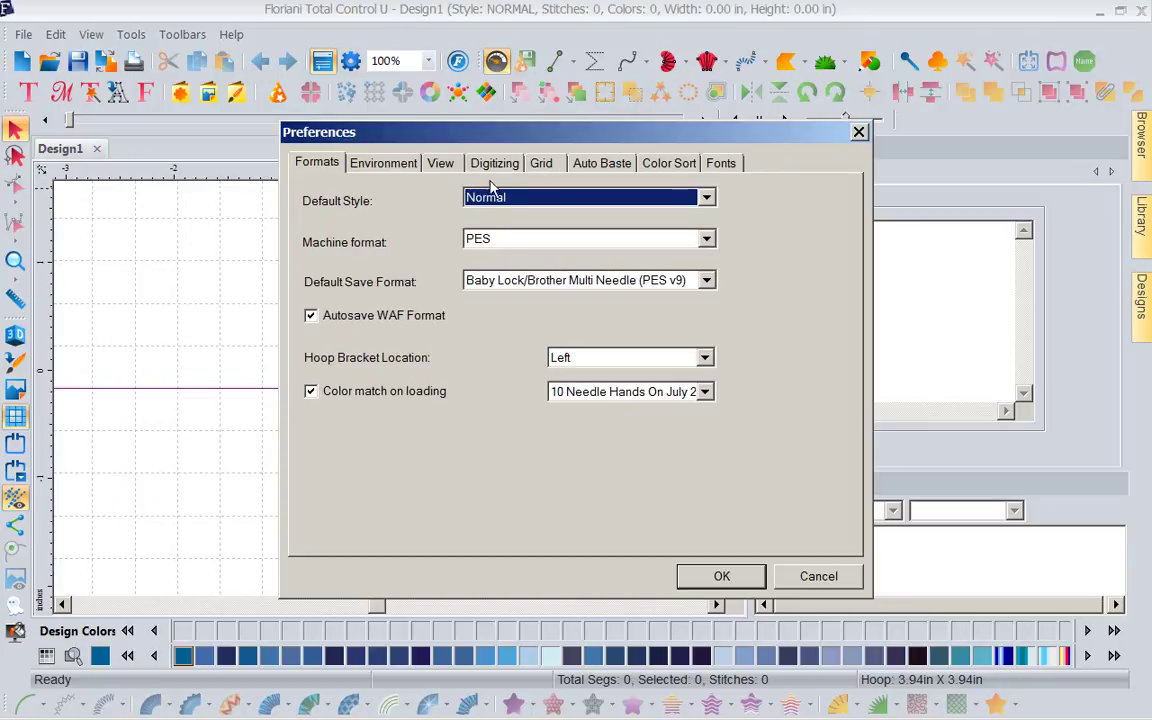
left_click(445, 164)
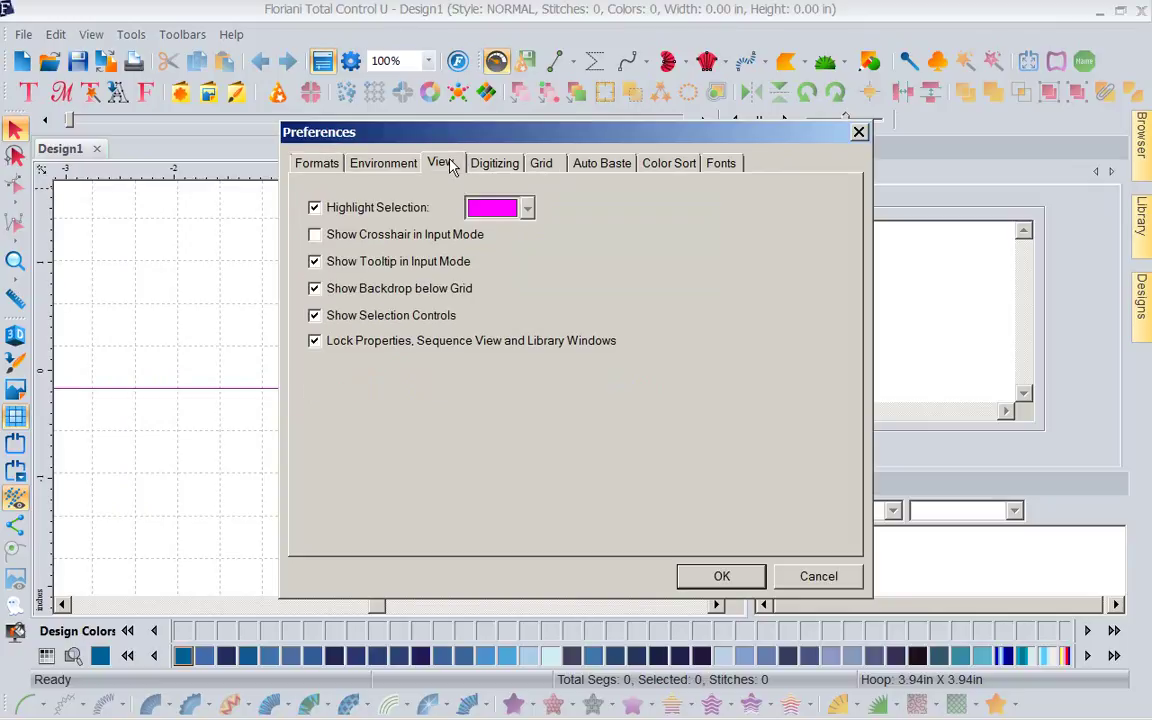
left_click(315, 342)
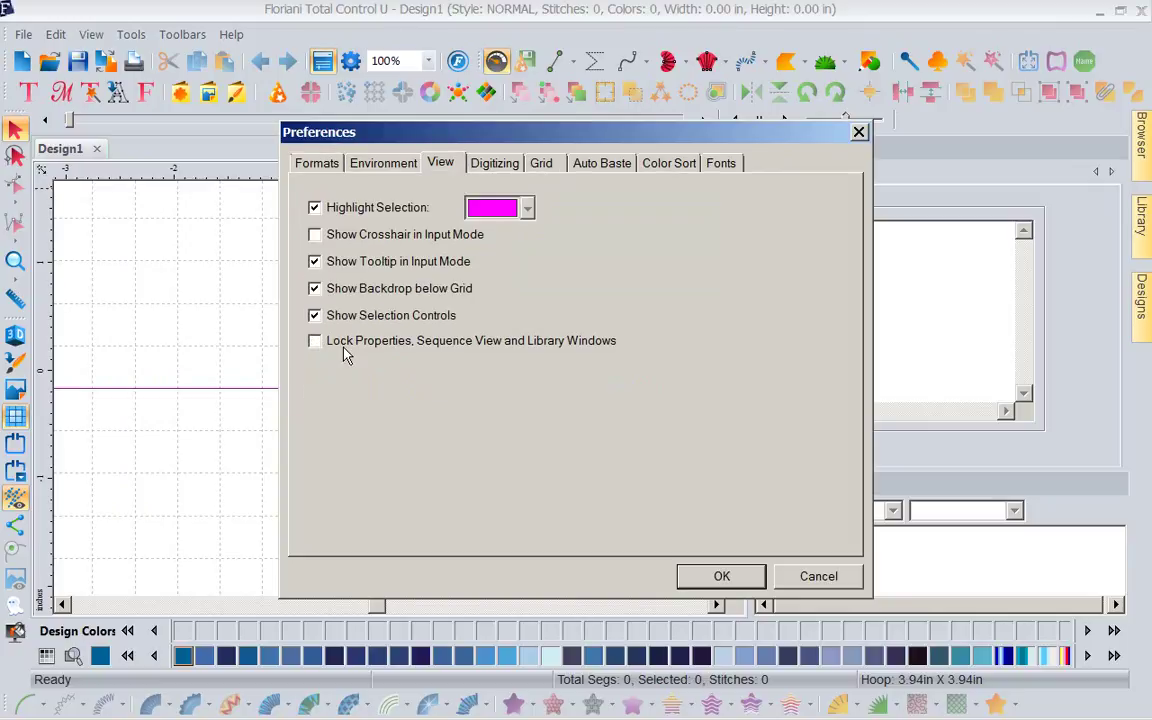
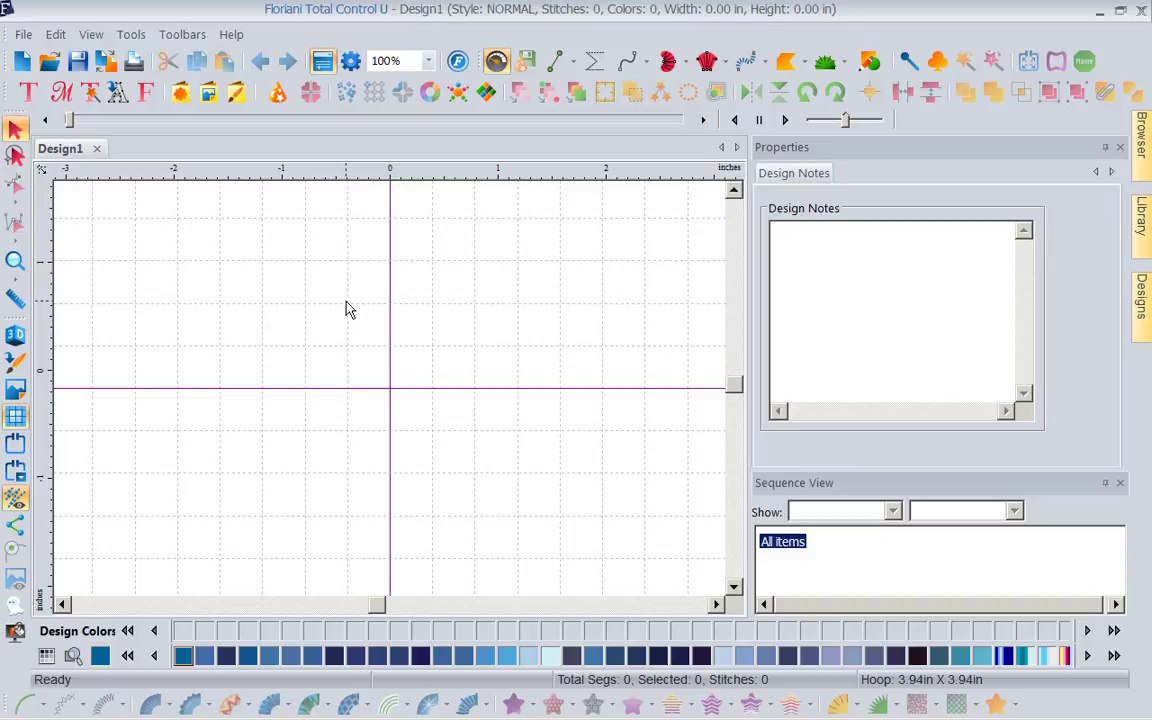
Load the pink butterfly image FBD004 as the design's backdrop
left_click(208, 93)
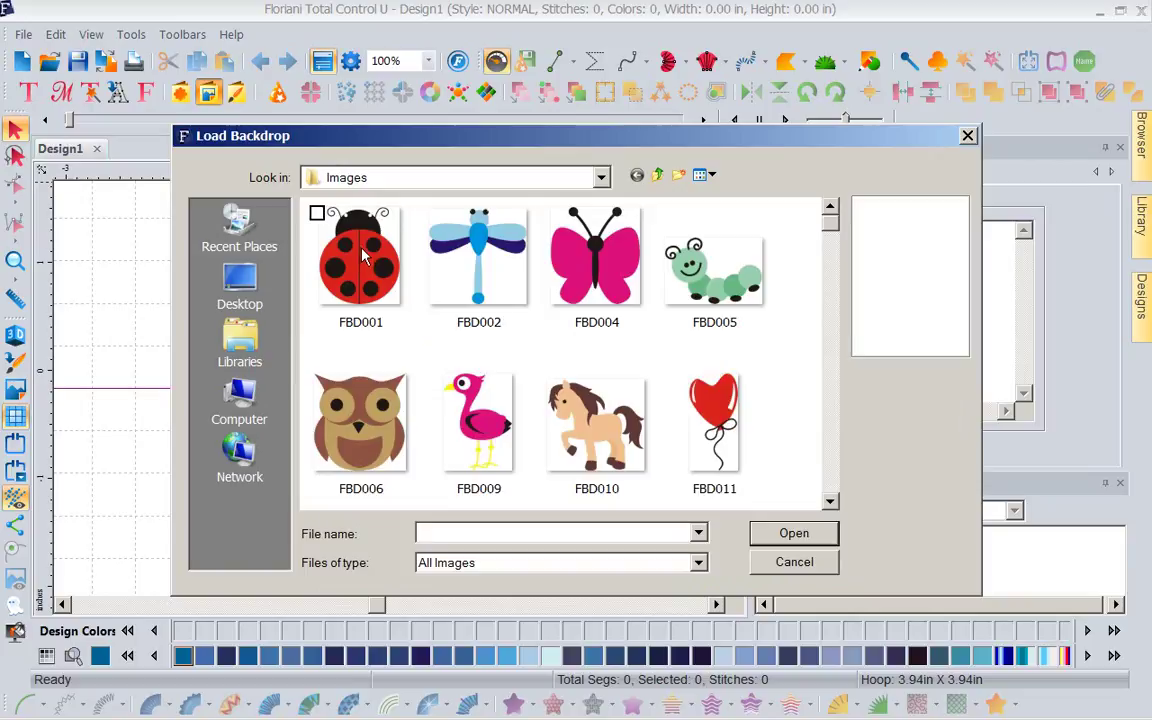
left_click(580, 255)
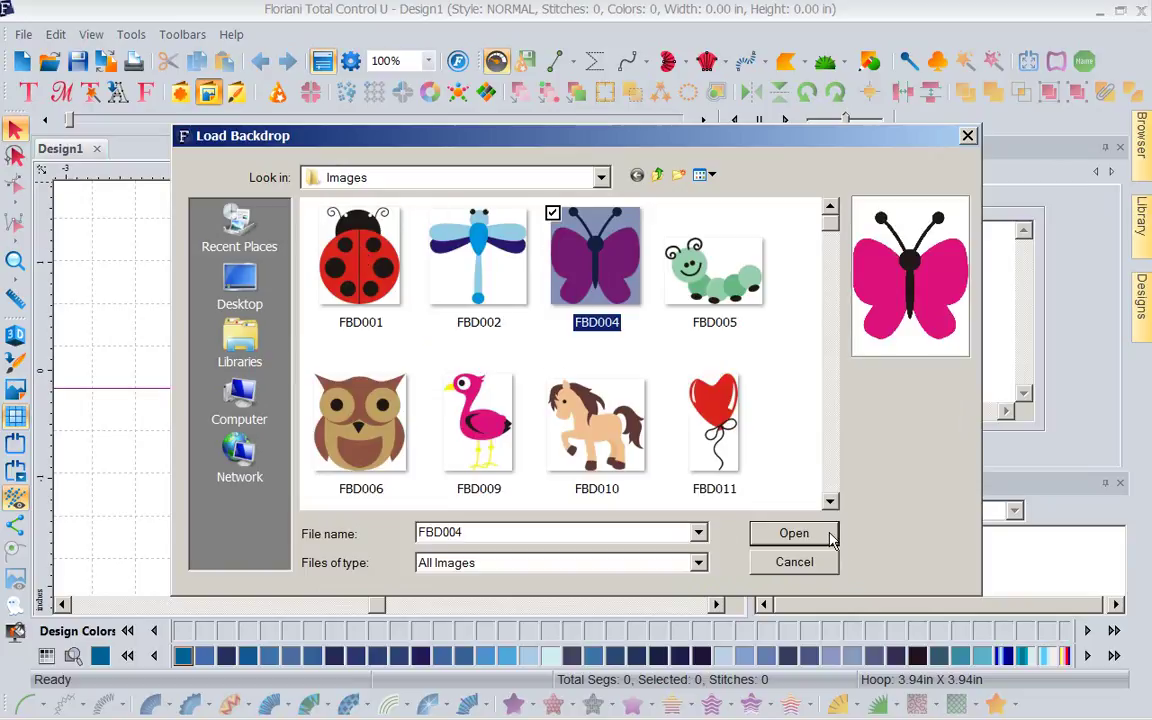
left_click(794, 533)
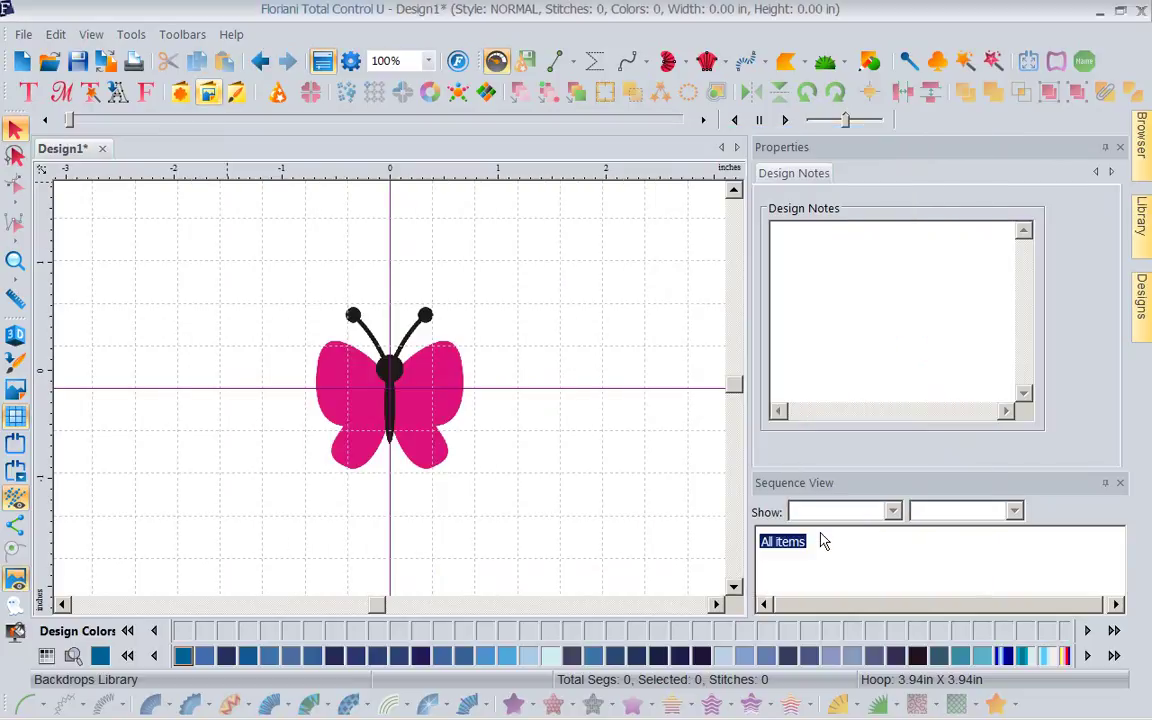
Set the butterfly backdrop's width to 4 inches
left_click(15, 390)
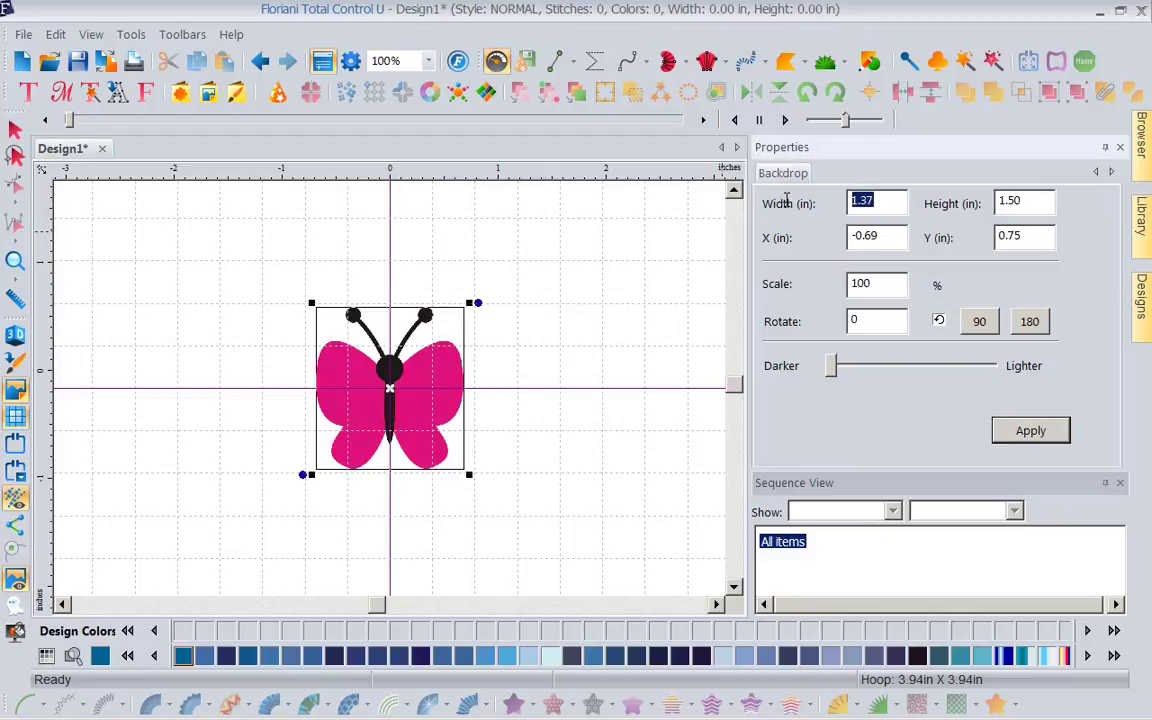
type("4")
left_click(1034, 431)
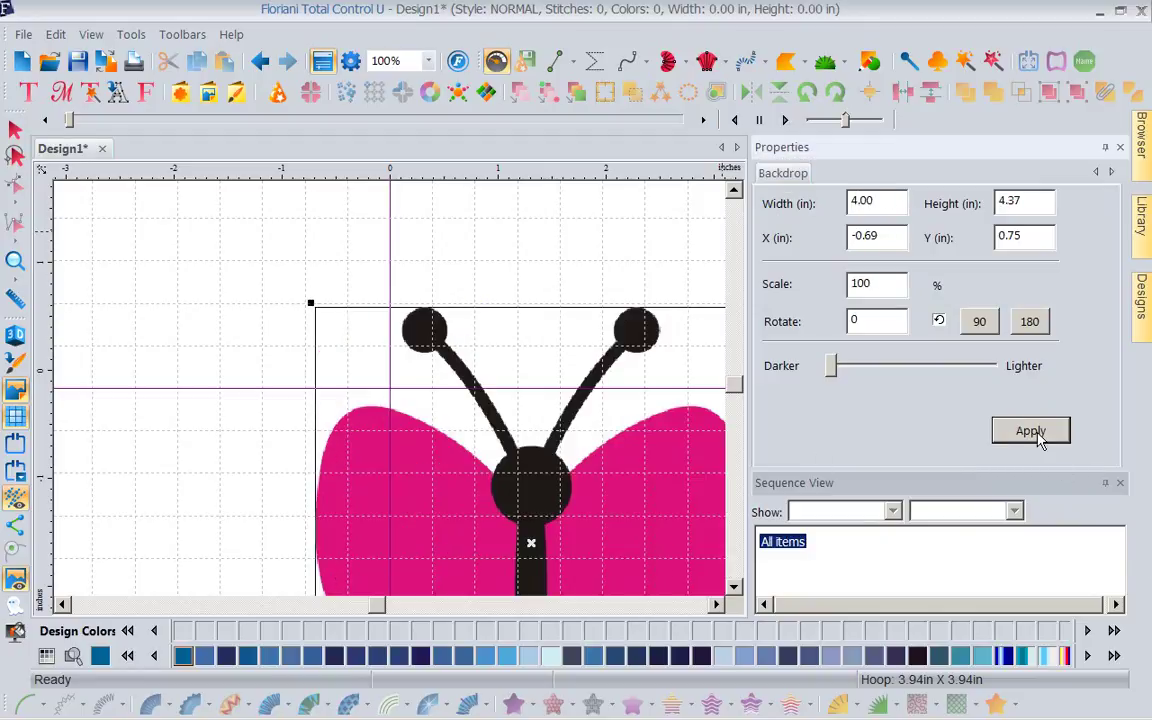
left_click(428, 63)
left_click(402, 113)
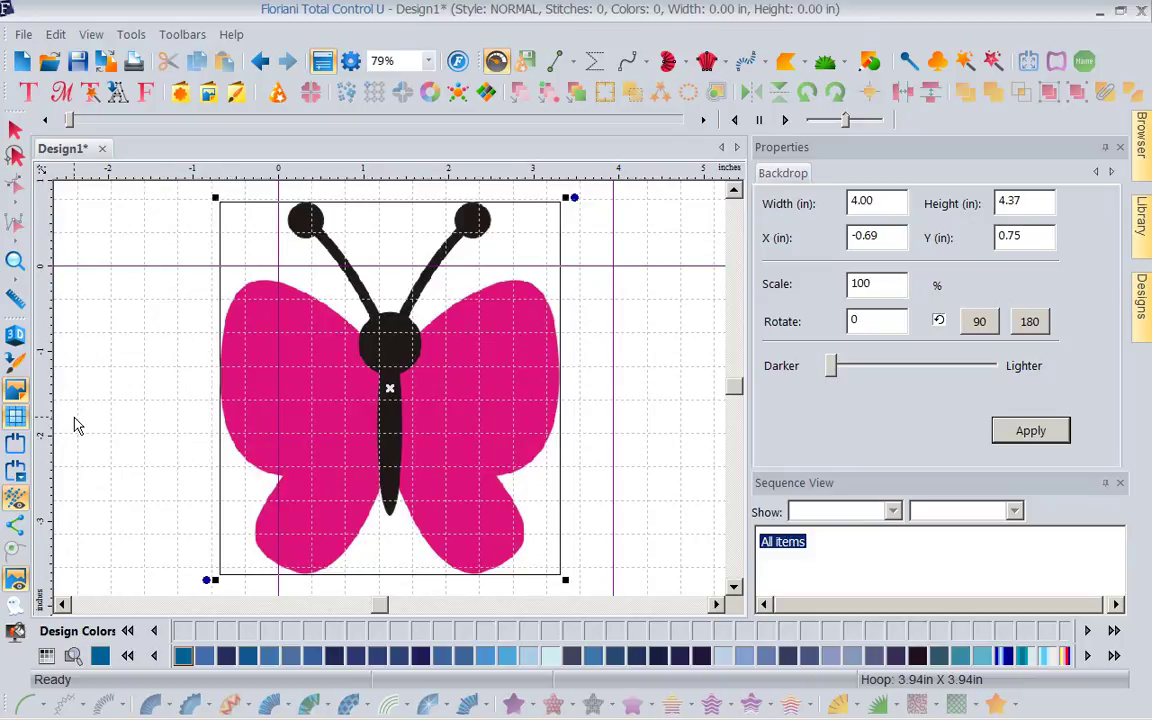
Hide the grid and view the ruler's unit, grid and snapping options without changing them
left_click(15, 419)
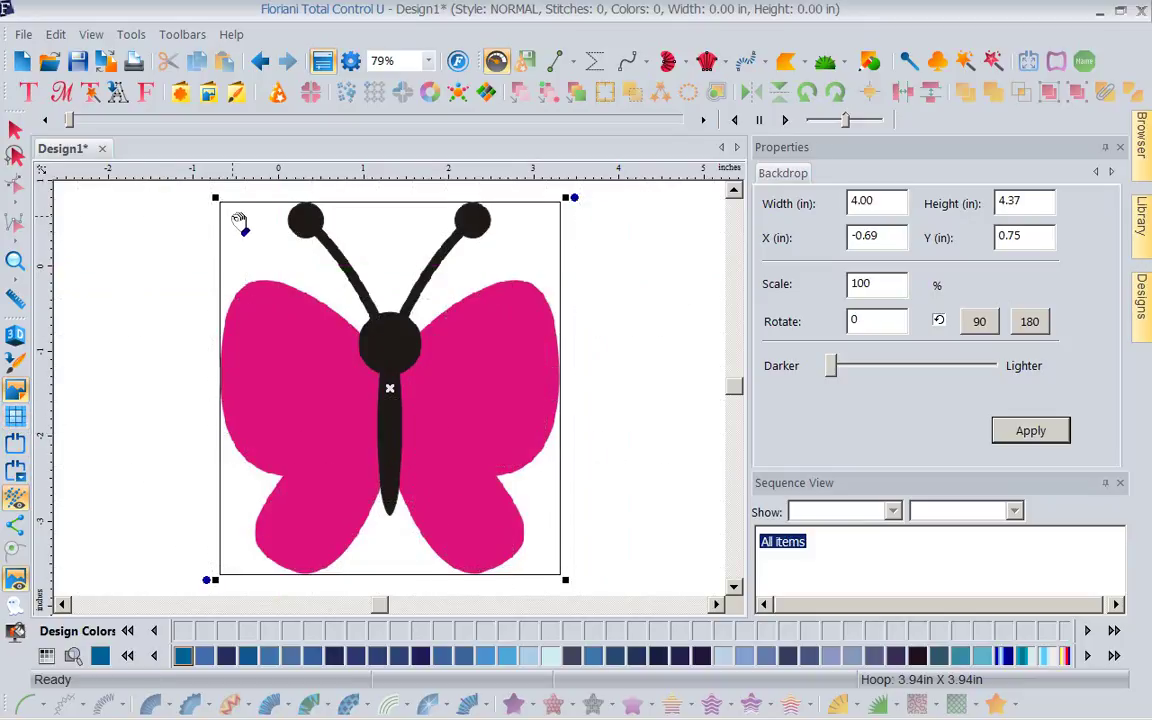
right_click(235, 170)
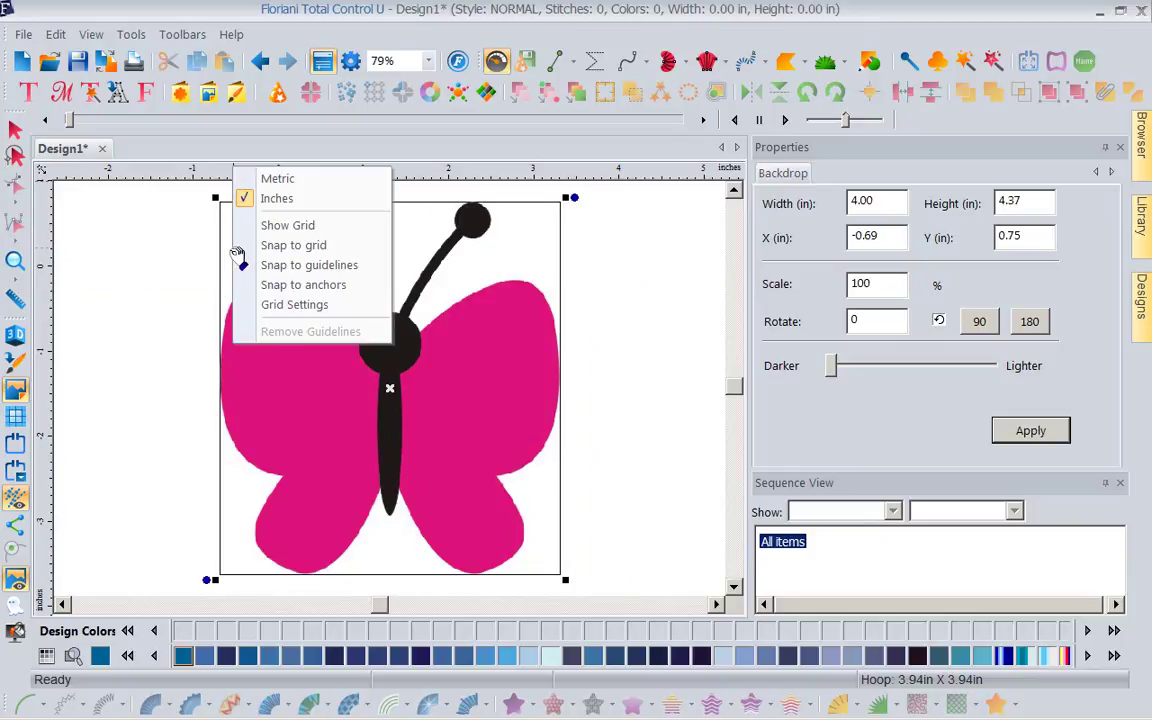
left_click(404, 221)
right_click(357, 178)
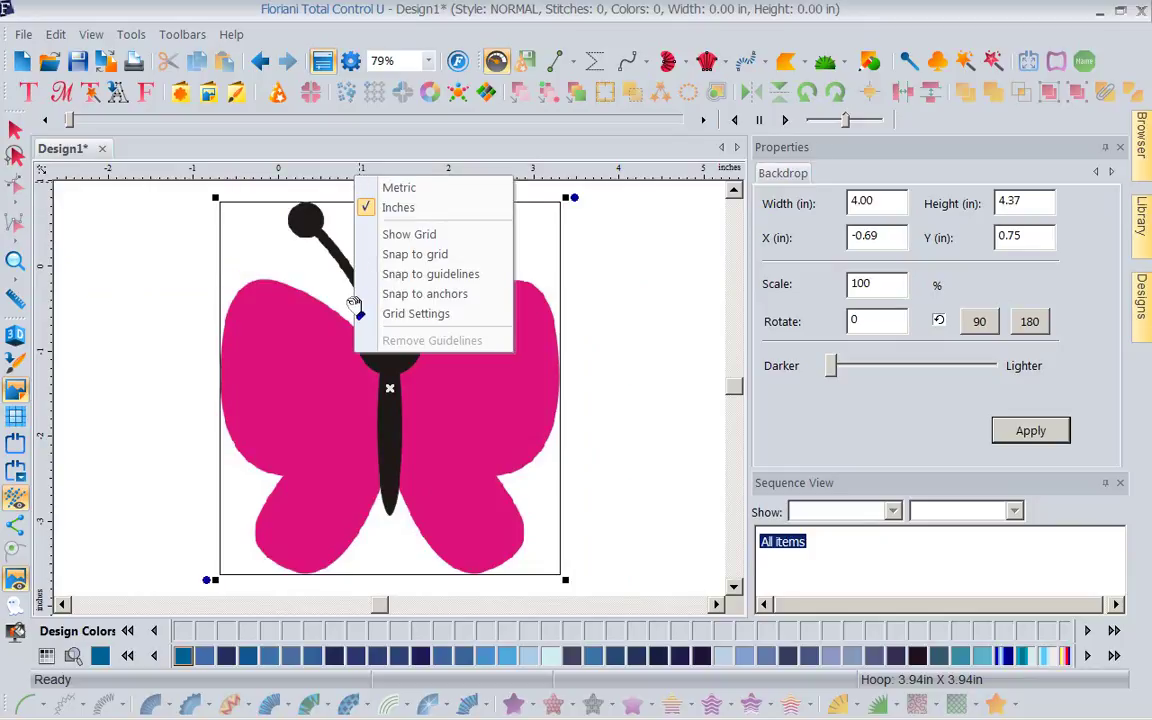
left_click(353, 304)
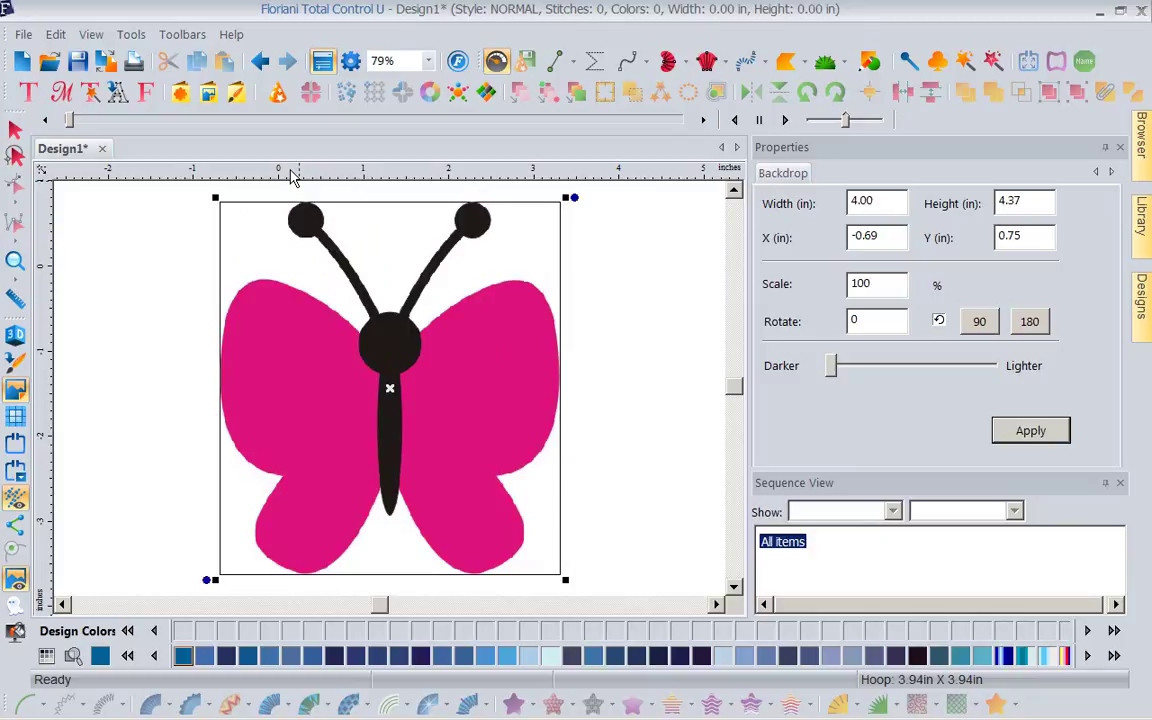
Place two horizontal guidelines, one along the top of the wings and one across their lower half, and show the grid
left_click_drag(291, 176, 296, 286)
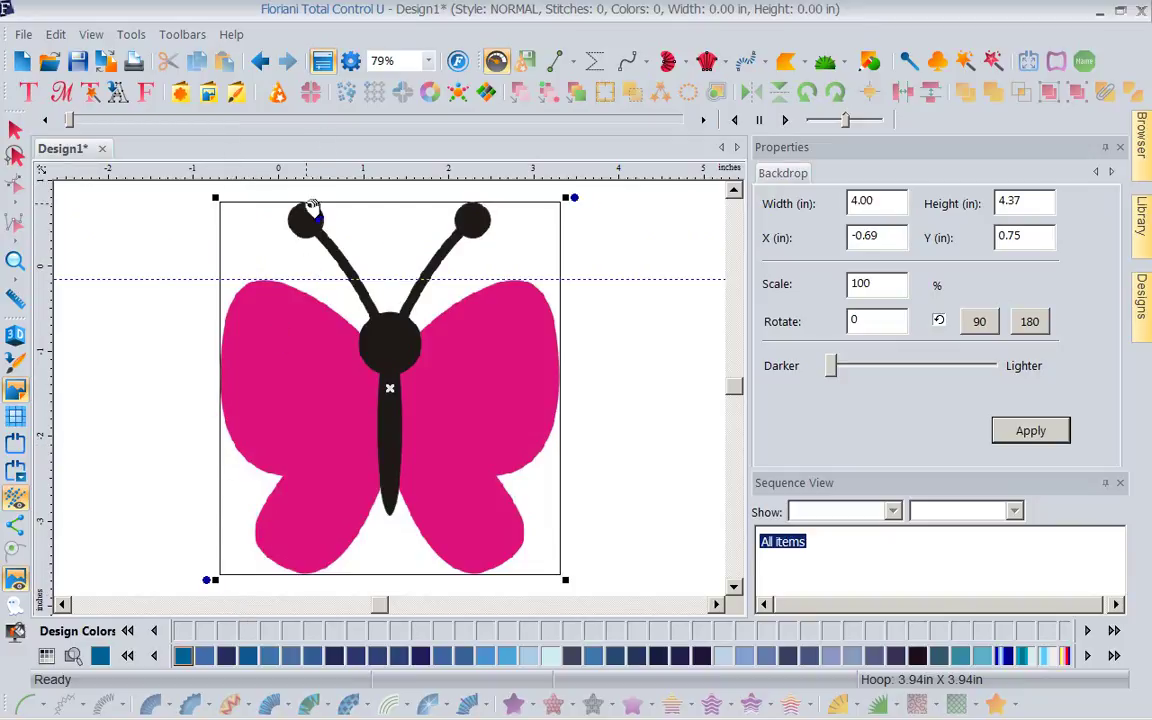
left_click_drag(313, 175, 316, 432)
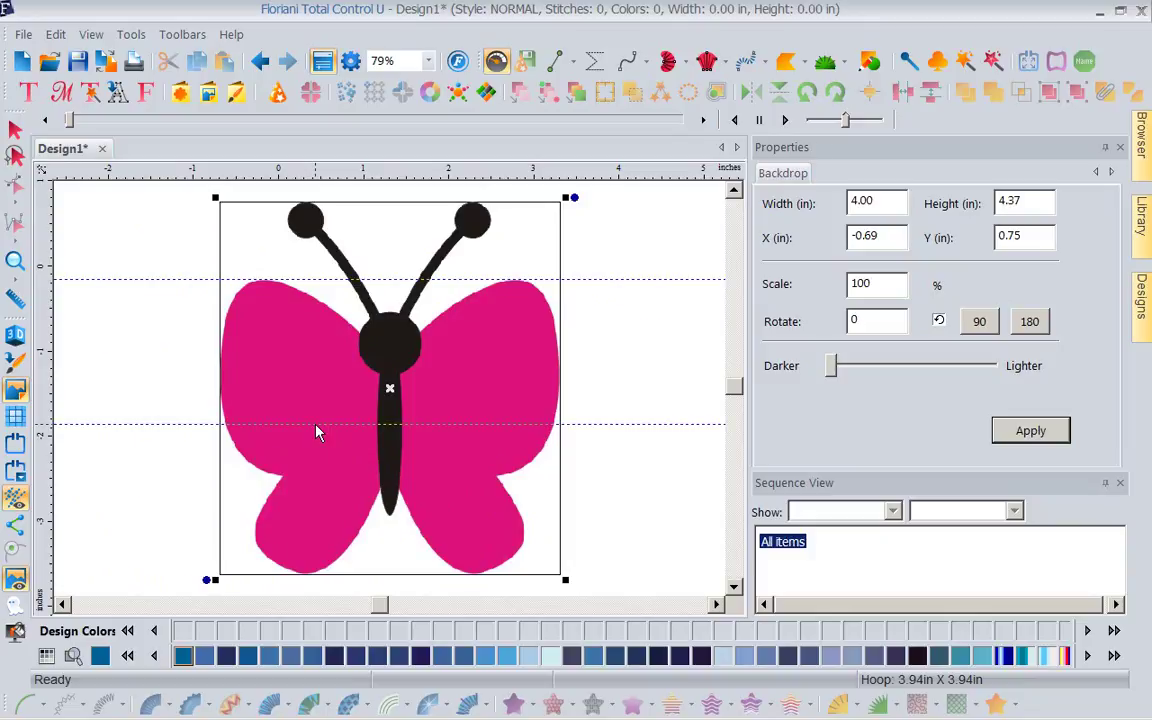
left_click(16, 418)
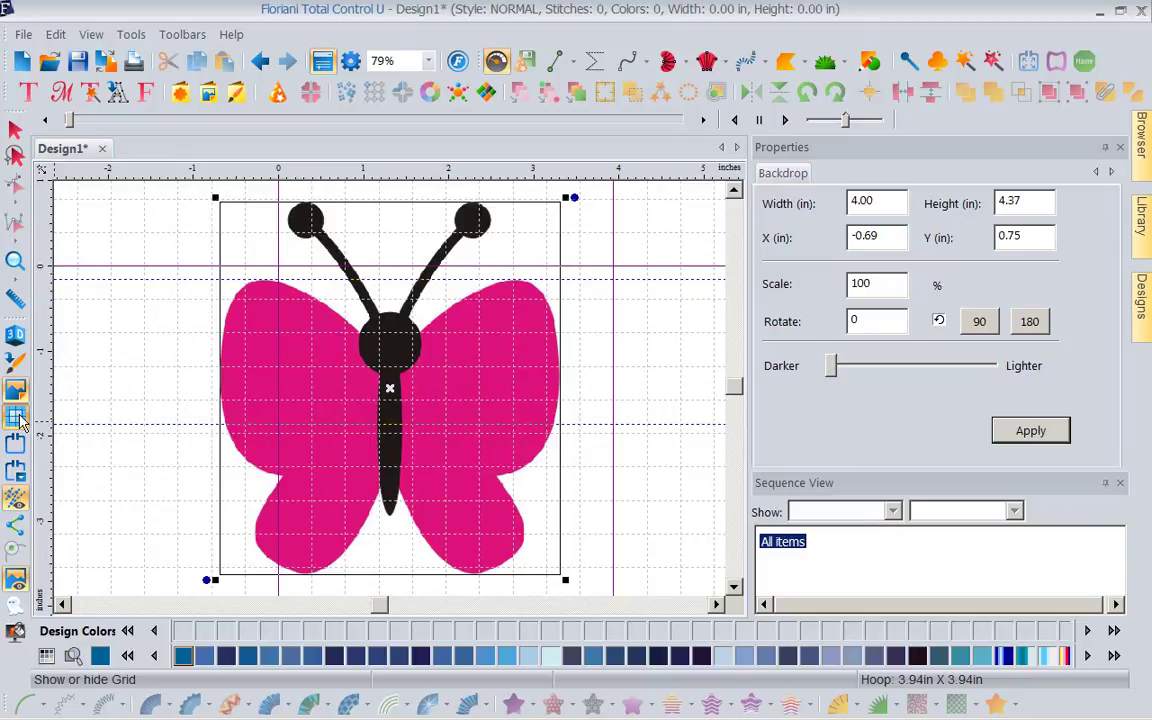
Create a new blank design and place the six-petal flower from the Designs library on it
left_click(21, 64)
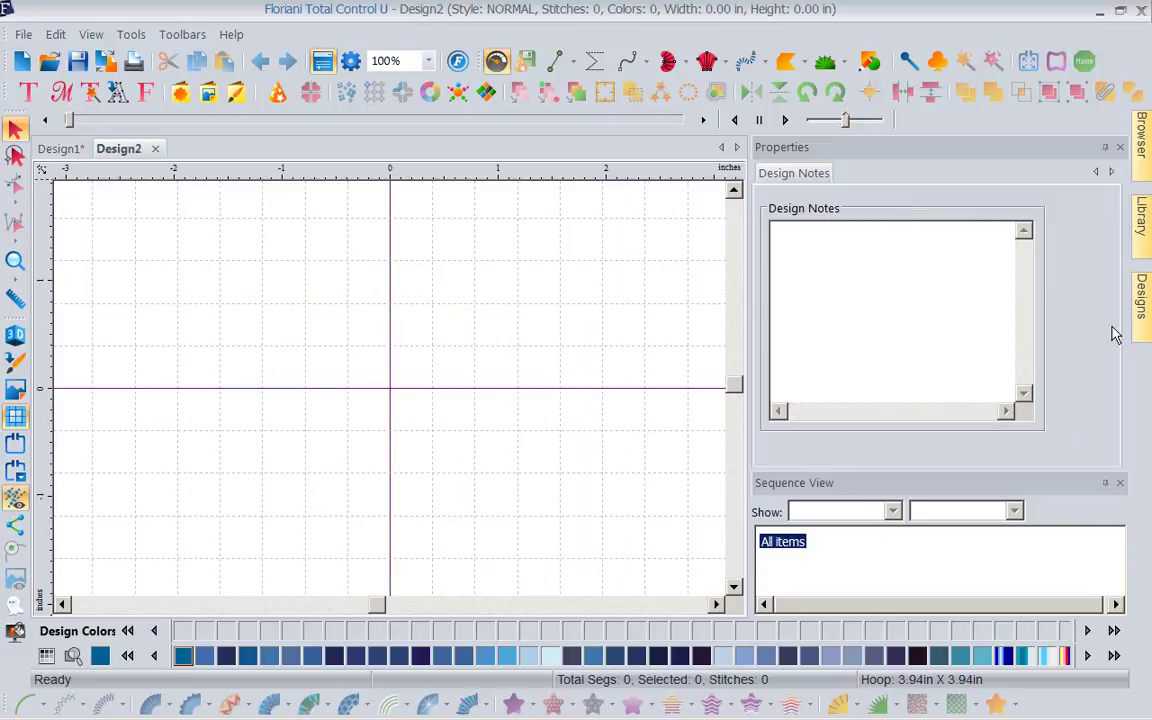
mouse_move(1138, 300)
left_click_drag(978, 218, 380, 405)
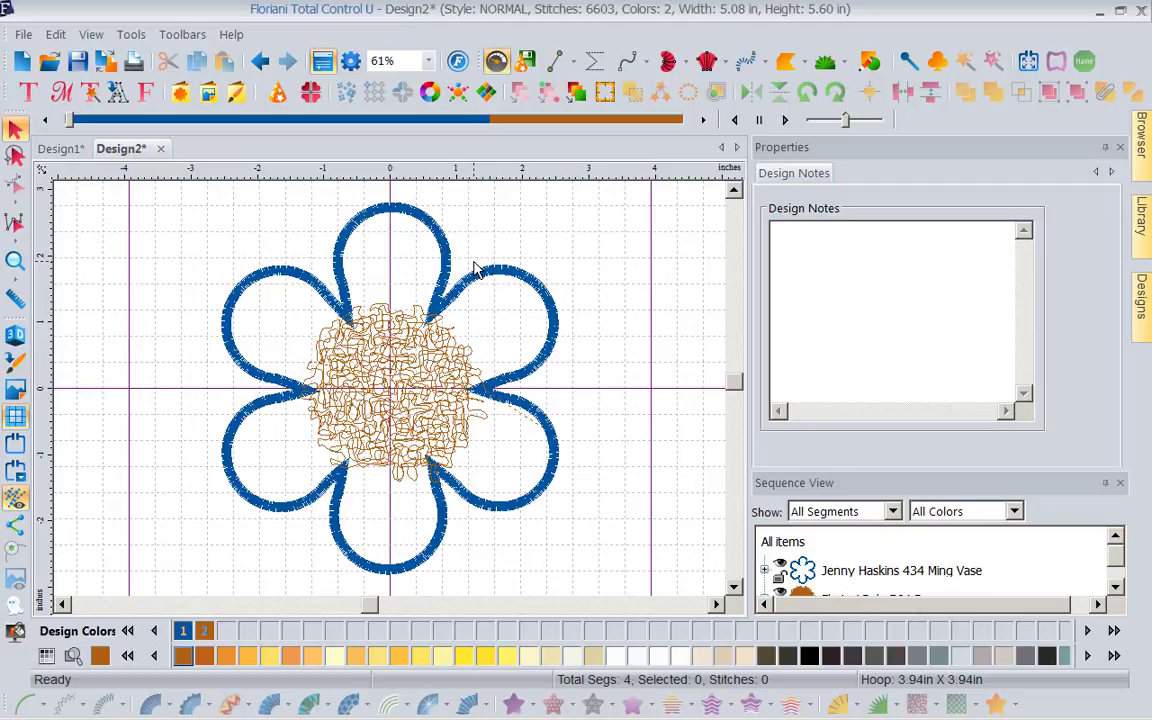
Turn off Autosave WAF Format and set the default save format to Floriani Files (WAF) in the preferences
left_click(131, 35)
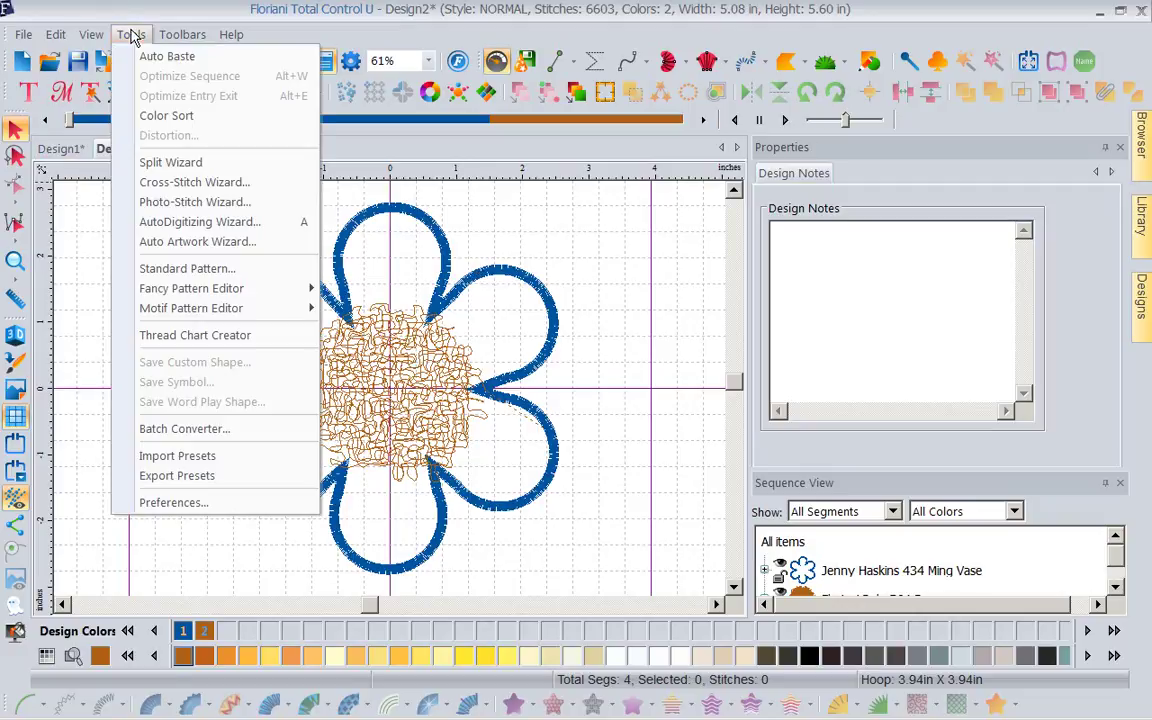
left_click(172, 504)
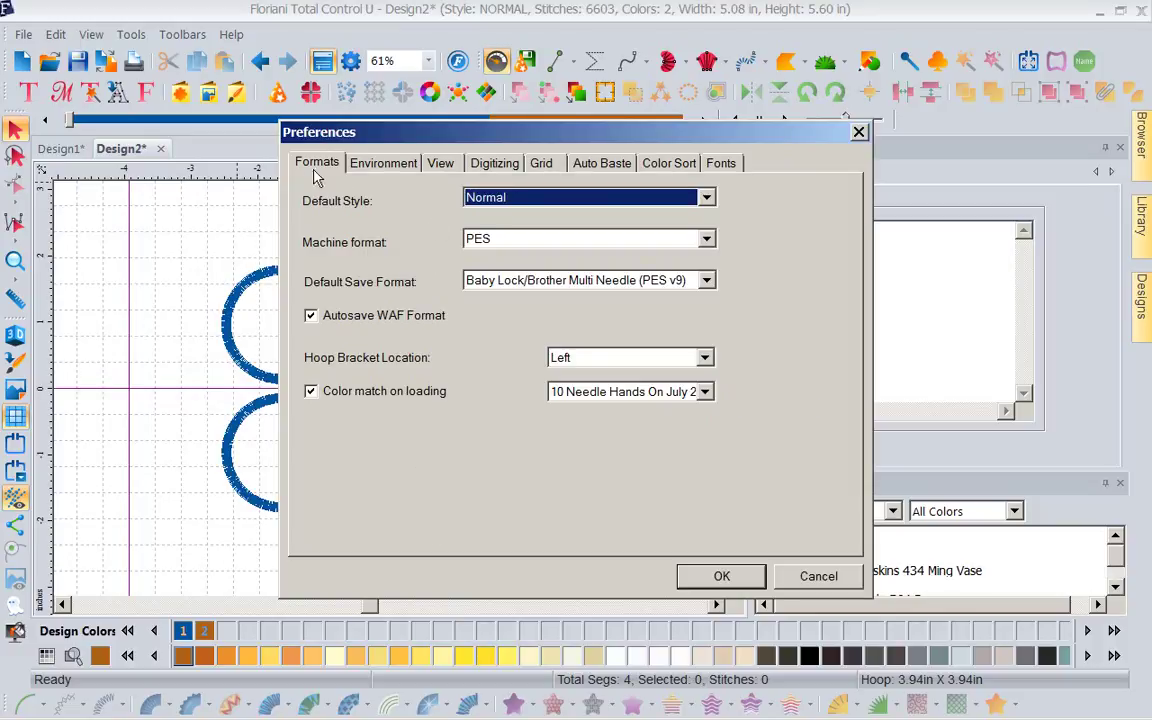
left_click(312, 318)
left_click(640, 280)
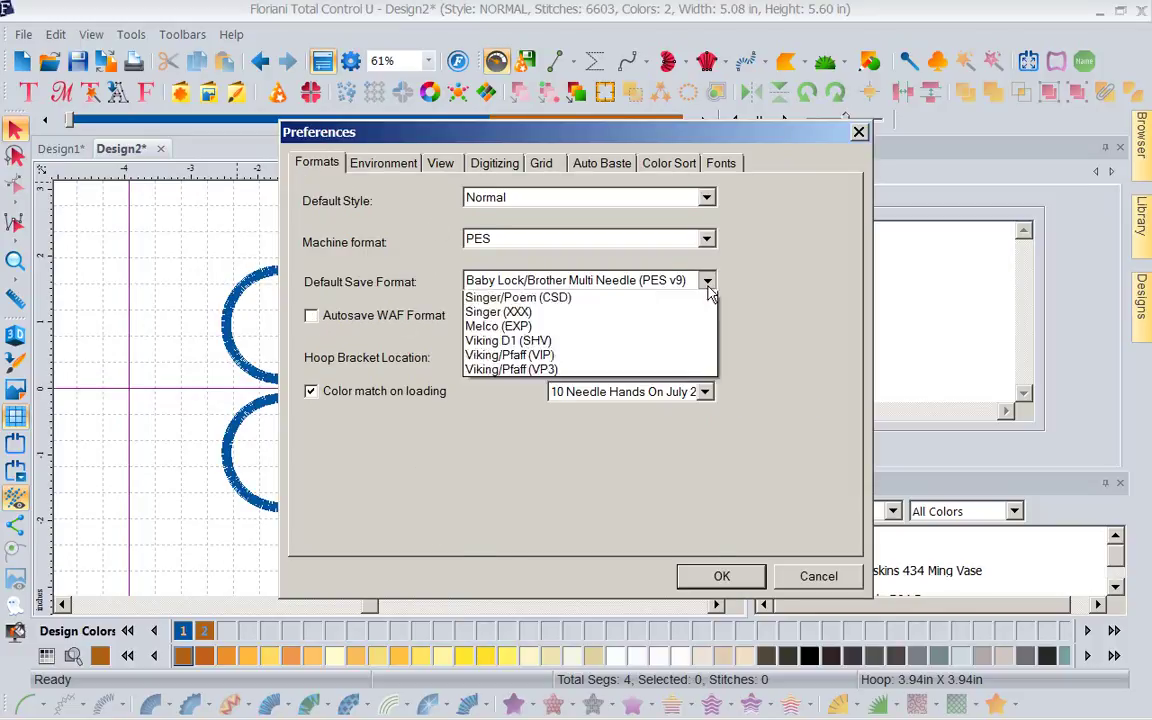
left_click(520, 299)
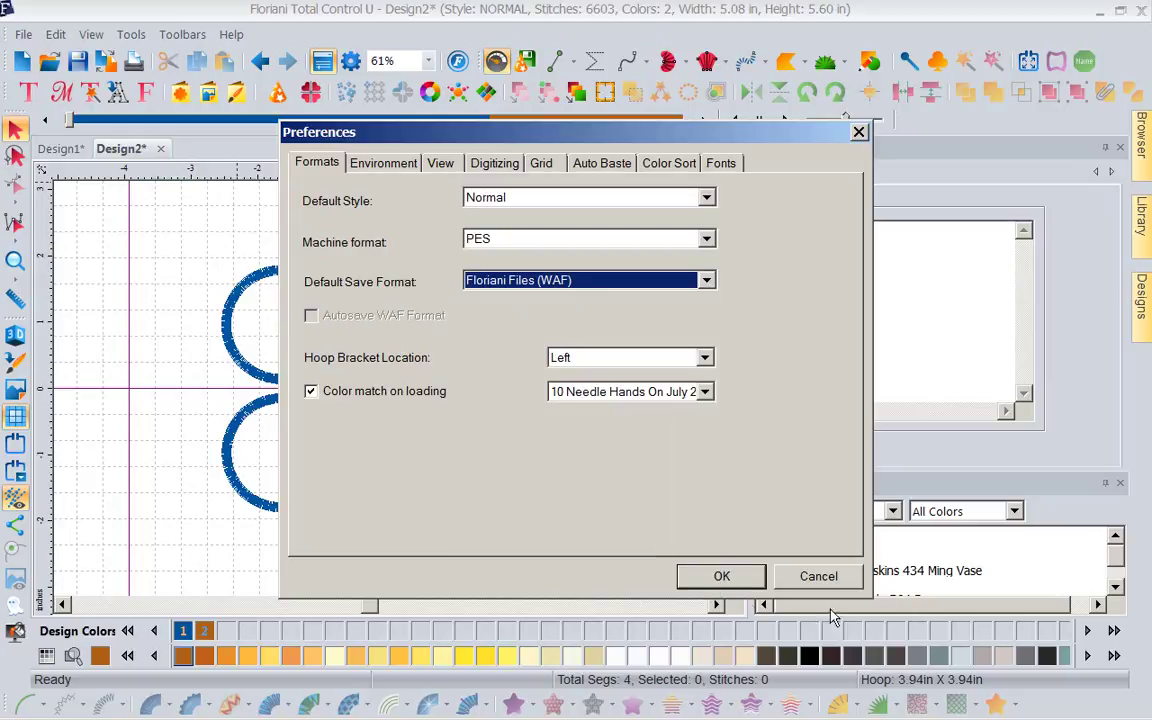
left_click(721, 576)
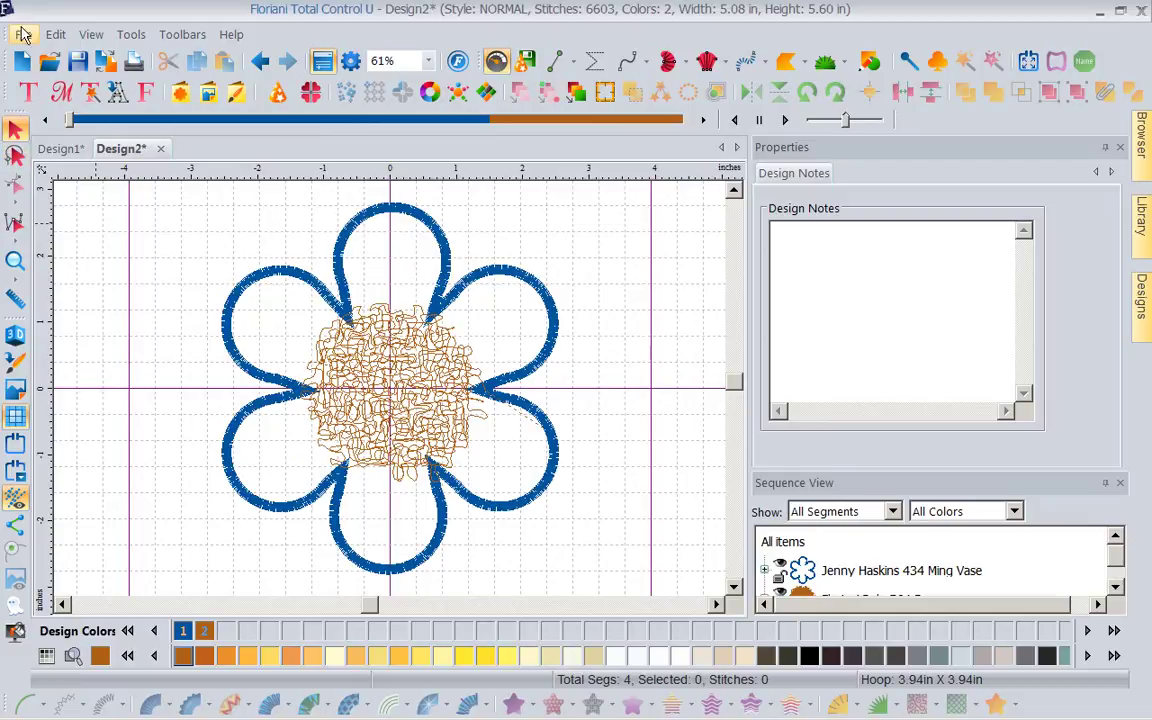
View the file types offered when saving the flower design under a new name, and leave without saving
left_click(22, 34)
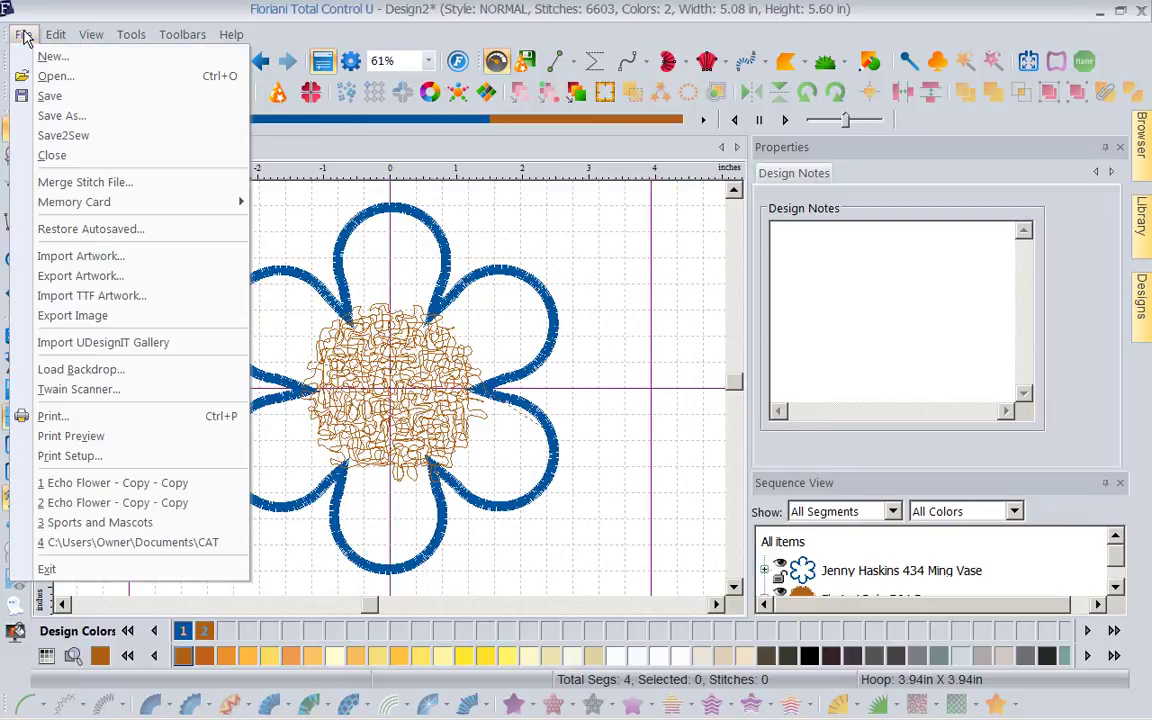
left_click(52, 117)
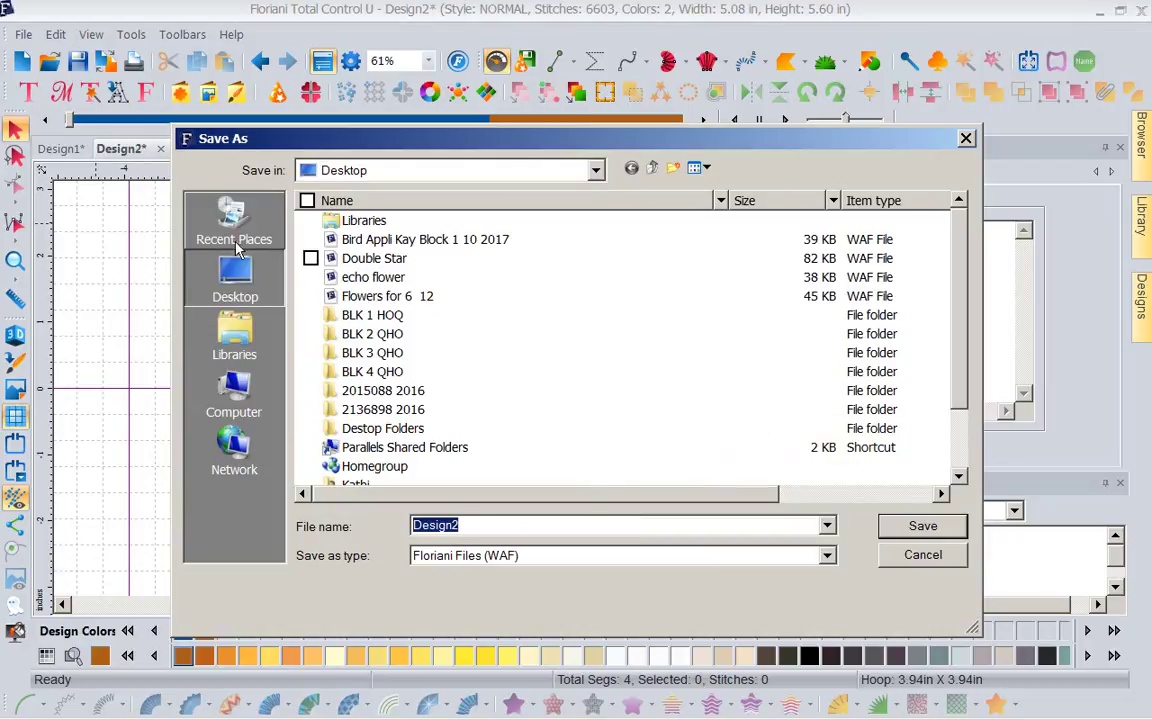
left_click(826, 556)
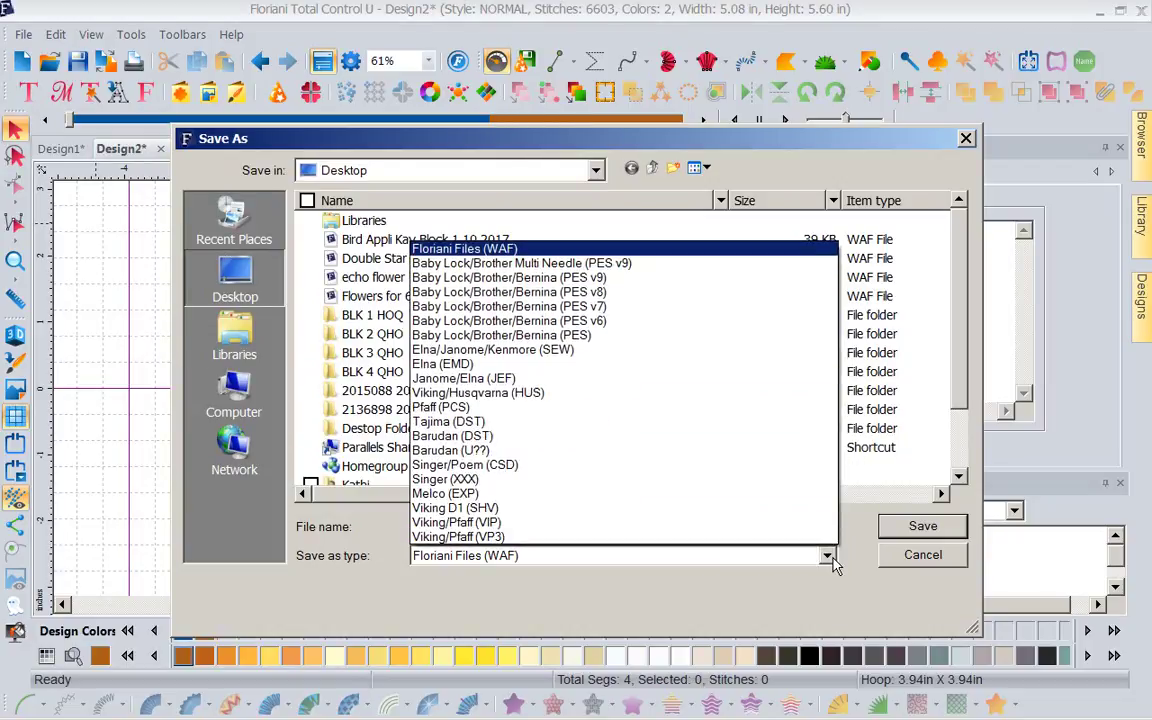
left_click(966, 143)
left_click(965, 139)
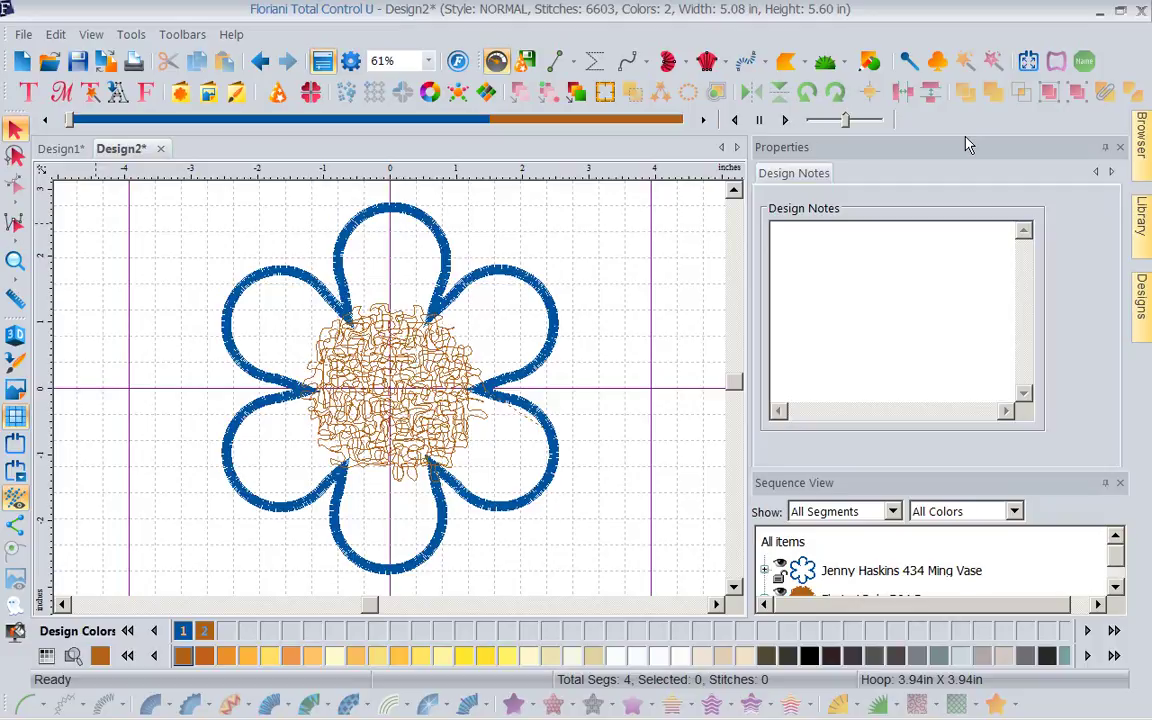
Set the default save format to Baby Lock/Brother Multi Needle (PES v9) and enable Autosave WAF Format in the preferences
left_click(131, 35)
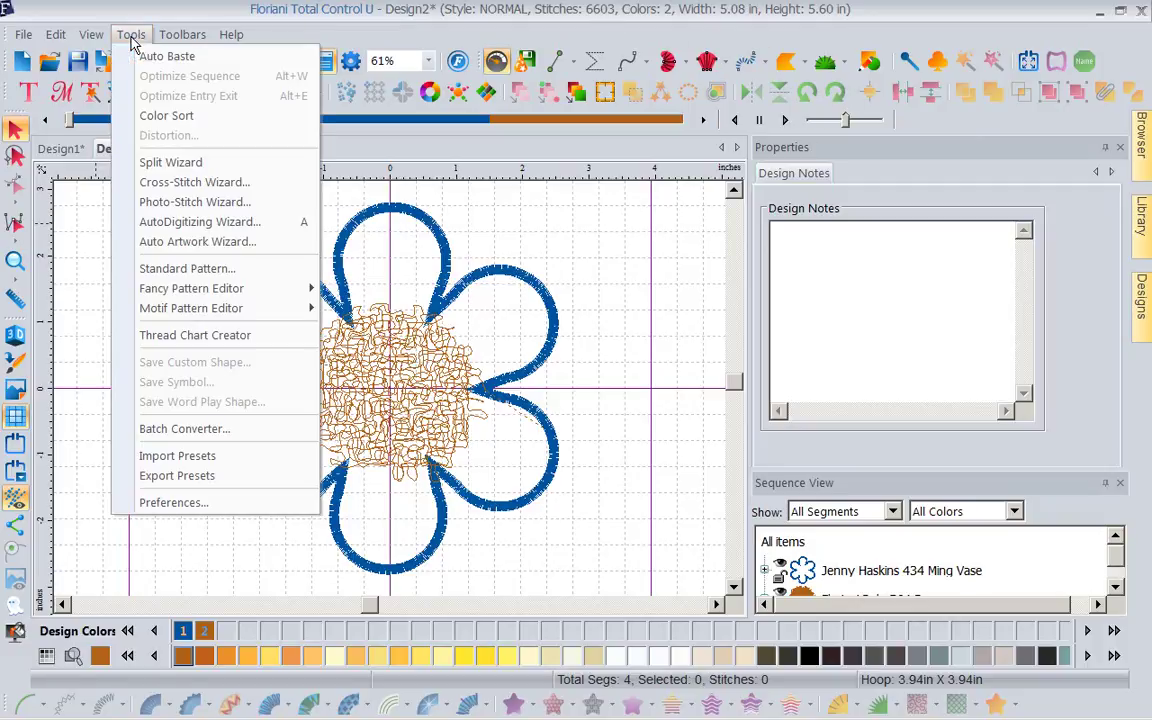
left_click(160, 503)
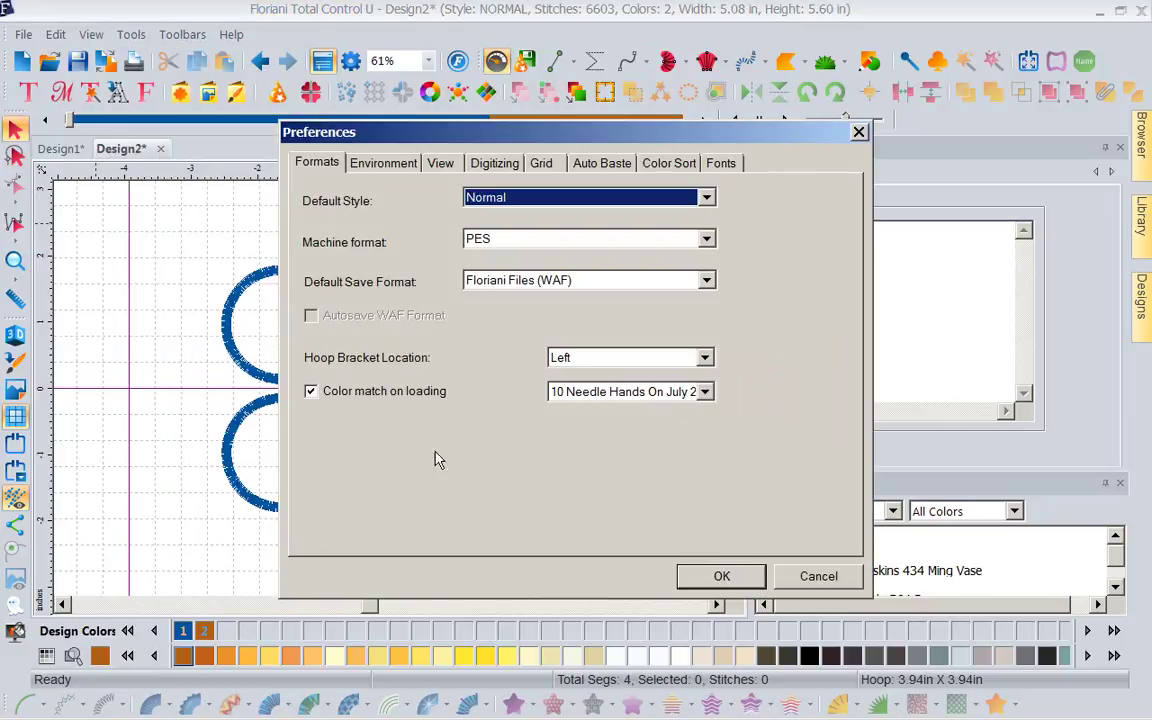
left_click(706, 281)
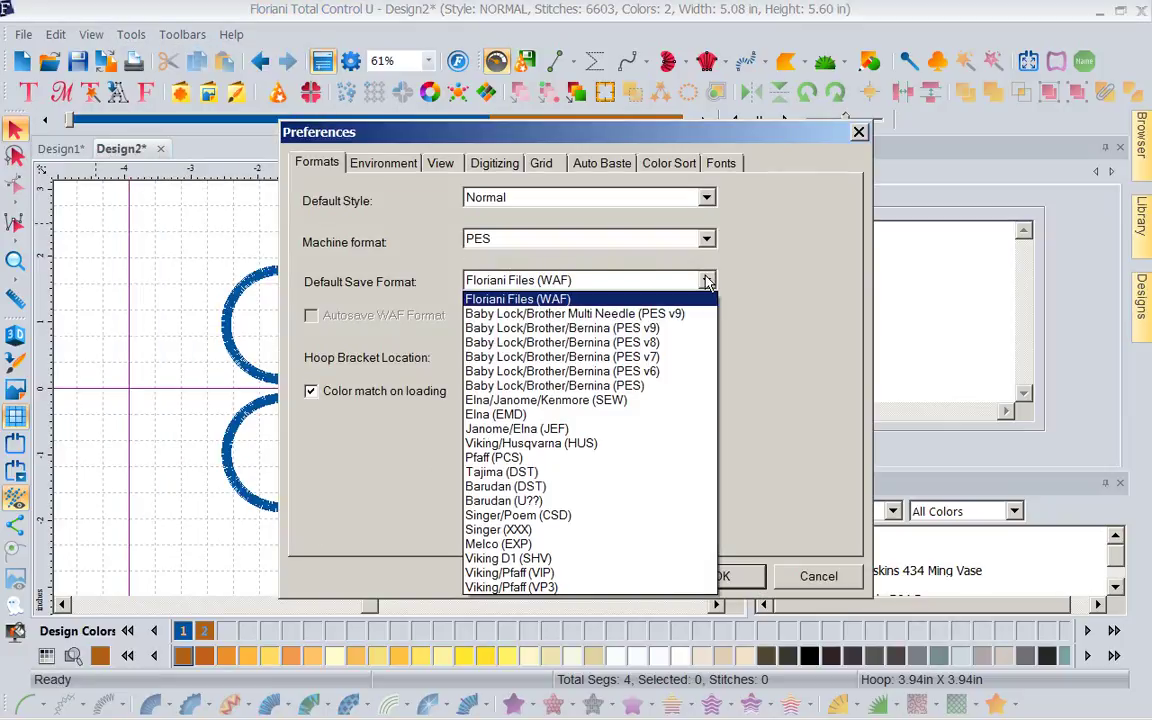
left_click(668, 314)
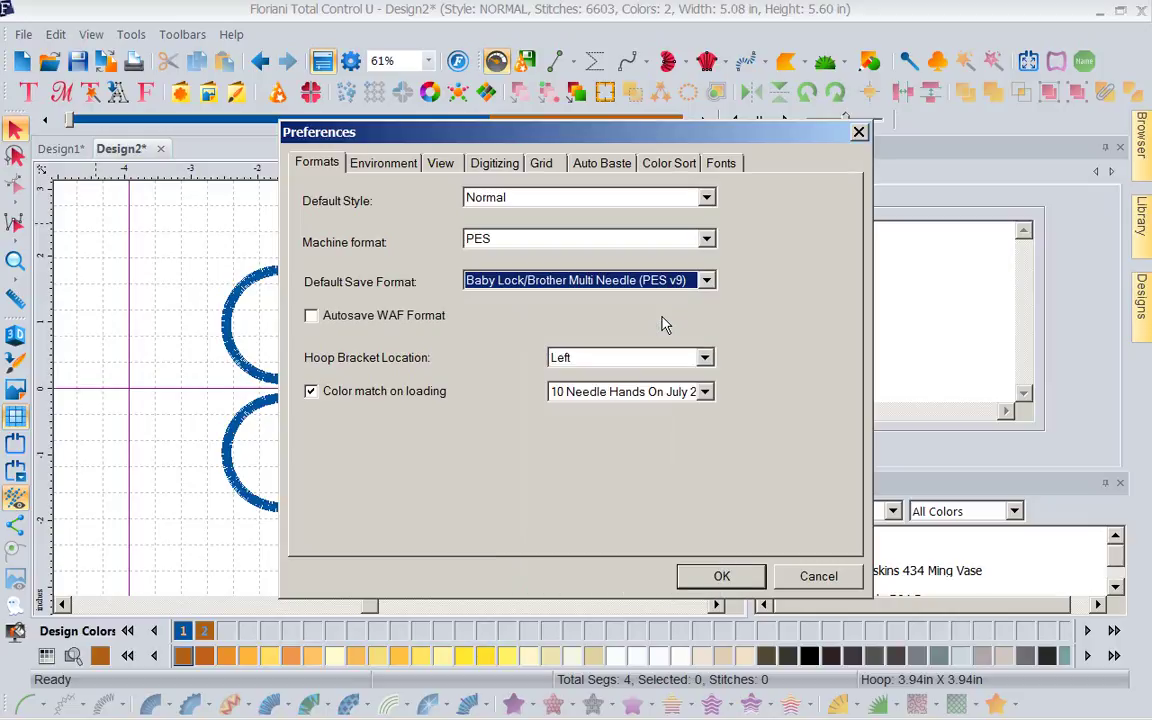
left_click(311, 317)
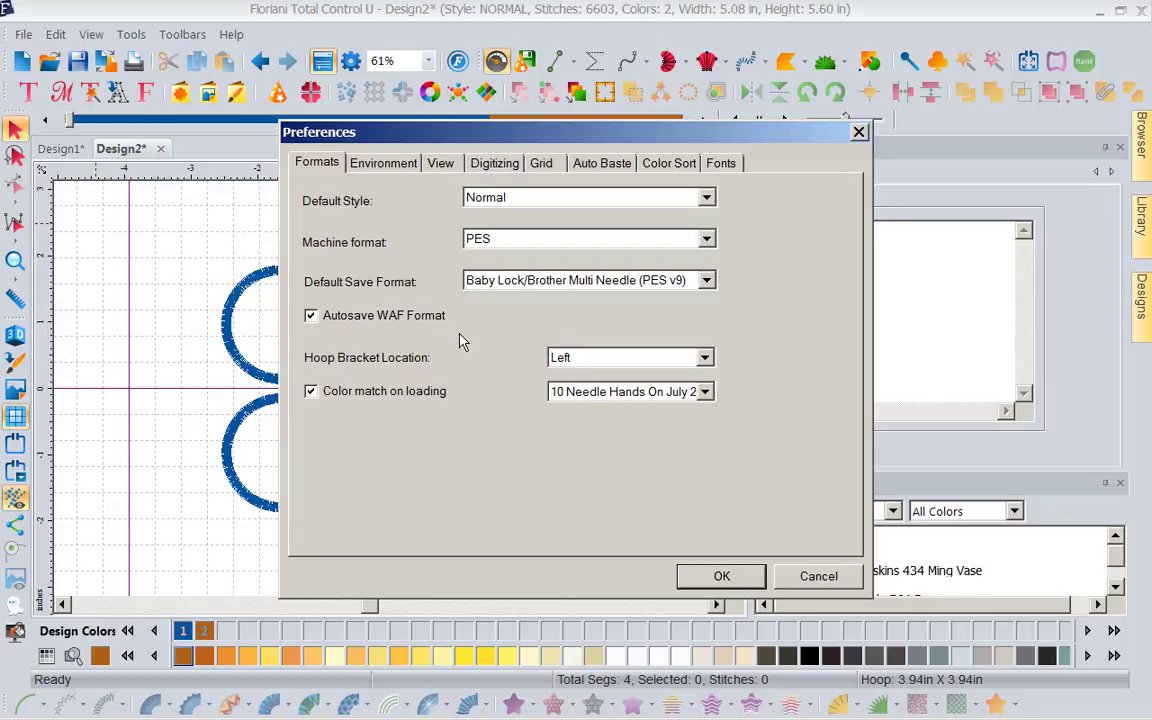
left_click(718, 580)
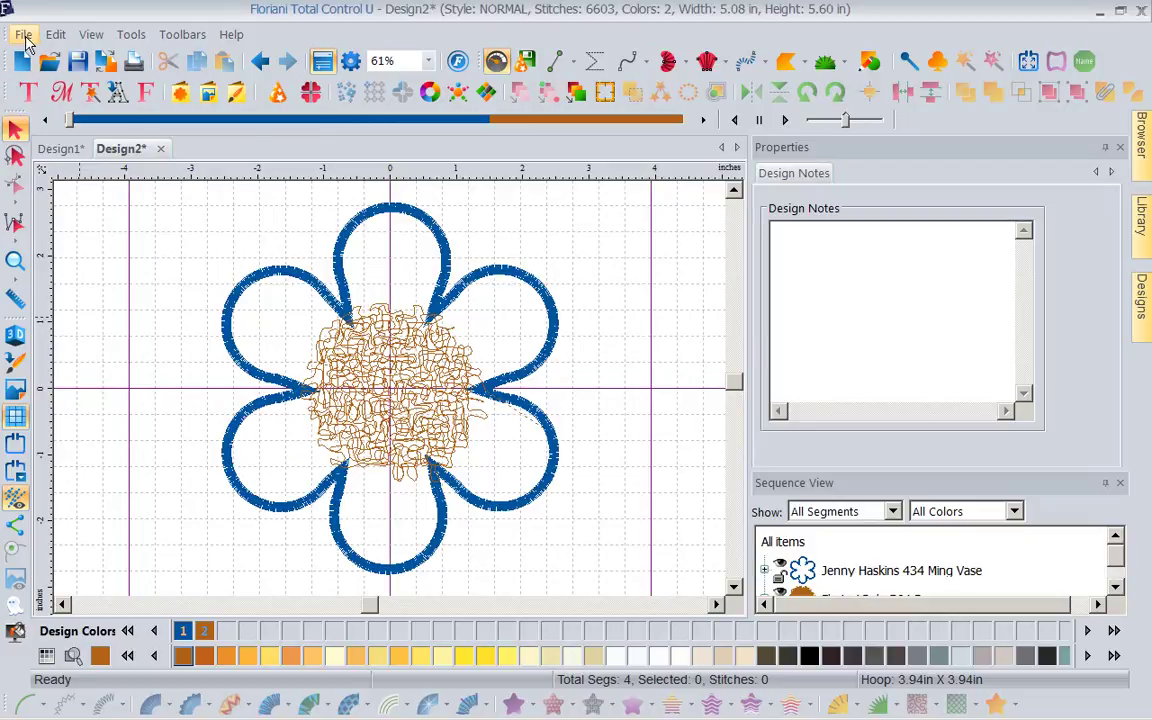
Check the default file type offered by Save As for the flower design, and leave without saving
left_click(24, 36)
left_click(54, 115)
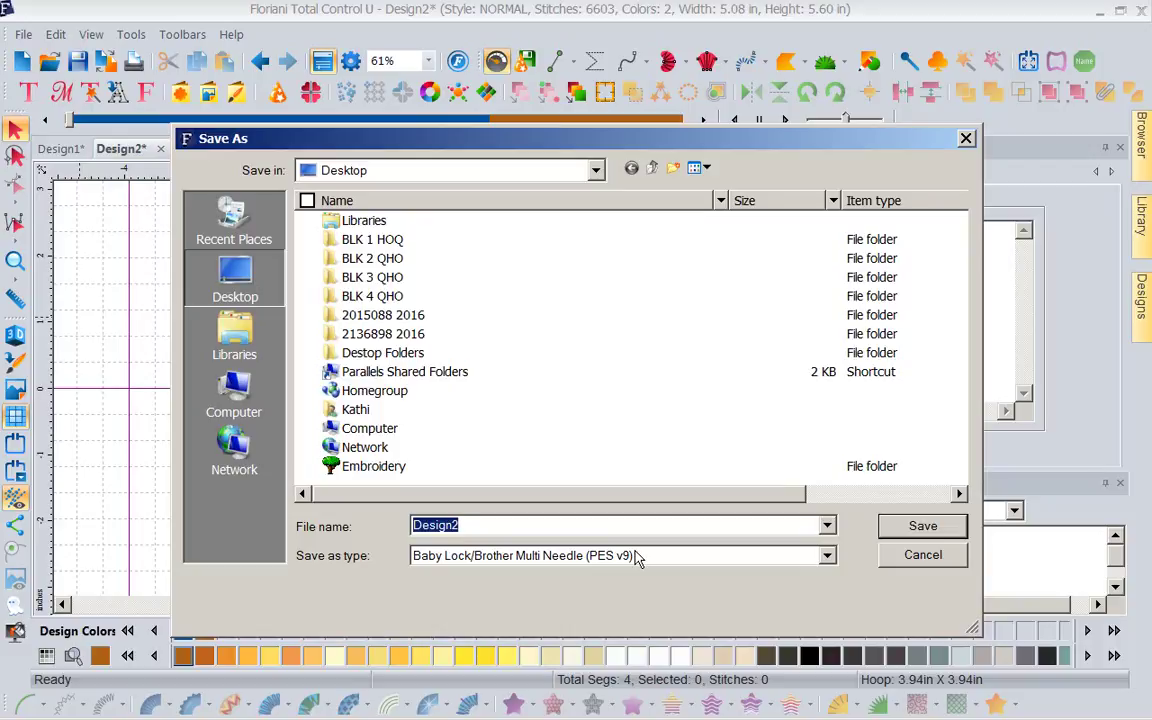
left_click(966, 140)
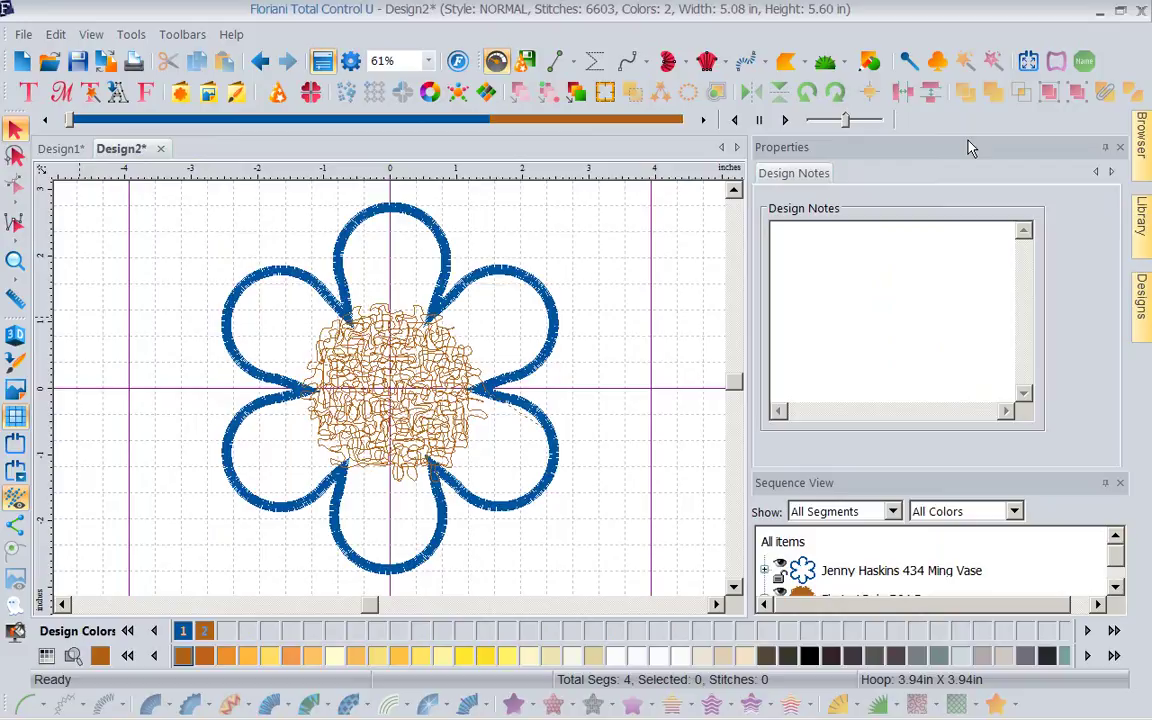
Create a new blank design and place the default "MY TEXT" lettering on it with the Text tool
left_click(23, 63)
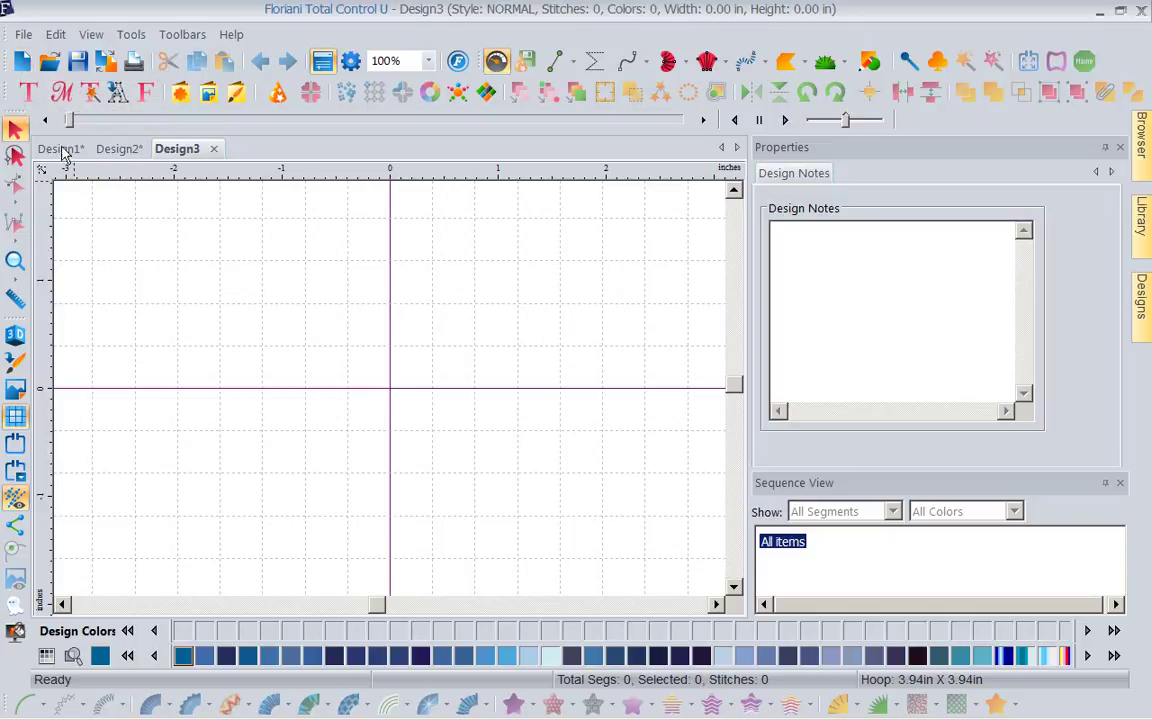
left_click(29, 92)
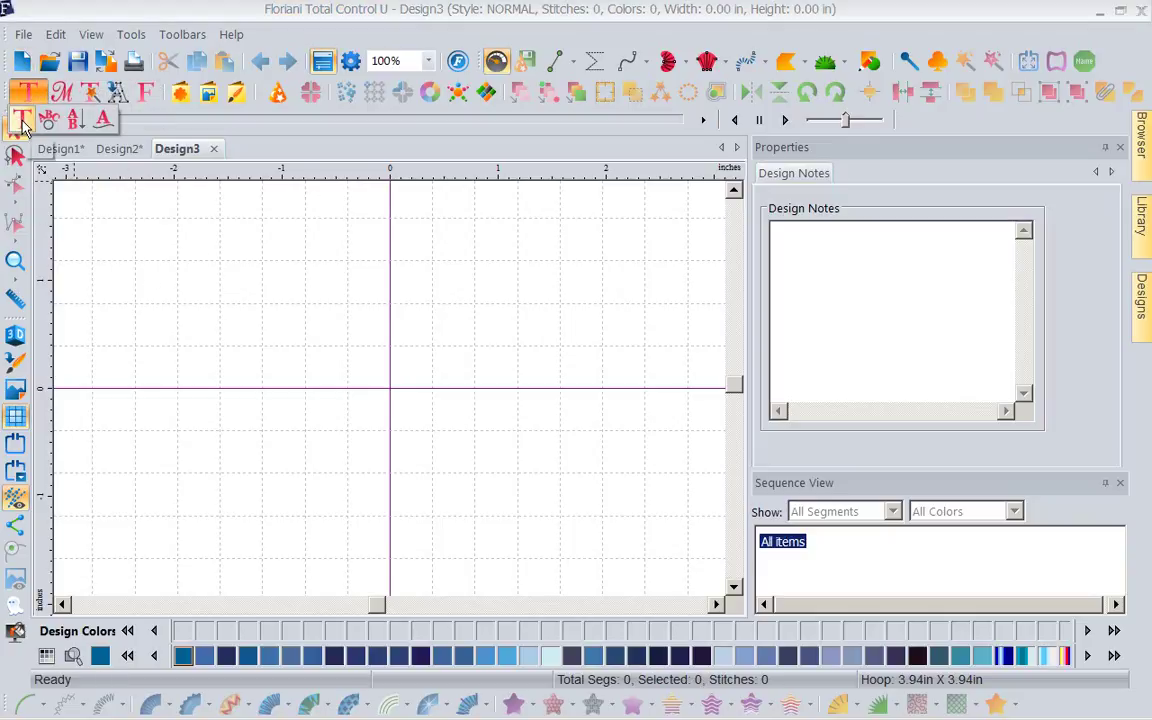
left_click(22, 122)
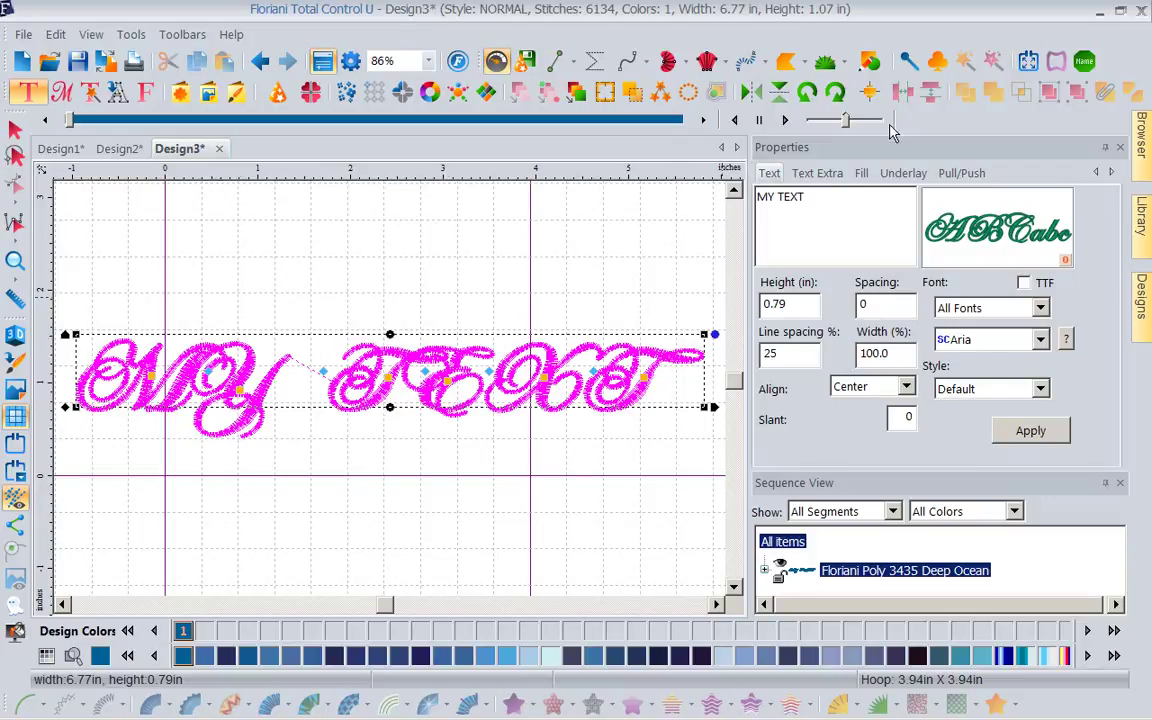
Select the lettering's text and browse the full font list with its previews, without choosing another font
left_click(802, 199)
left_click_drag(802, 199, 665, 189)
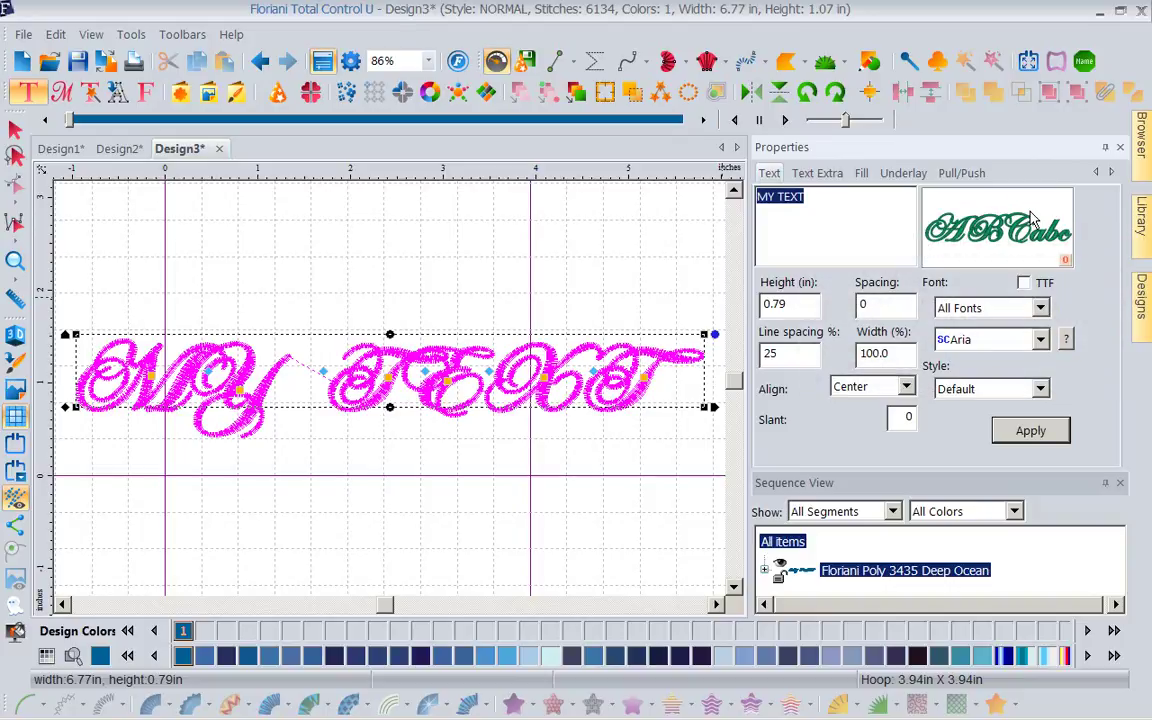
mouse_move(1031, 246)
left_click(1041, 340)
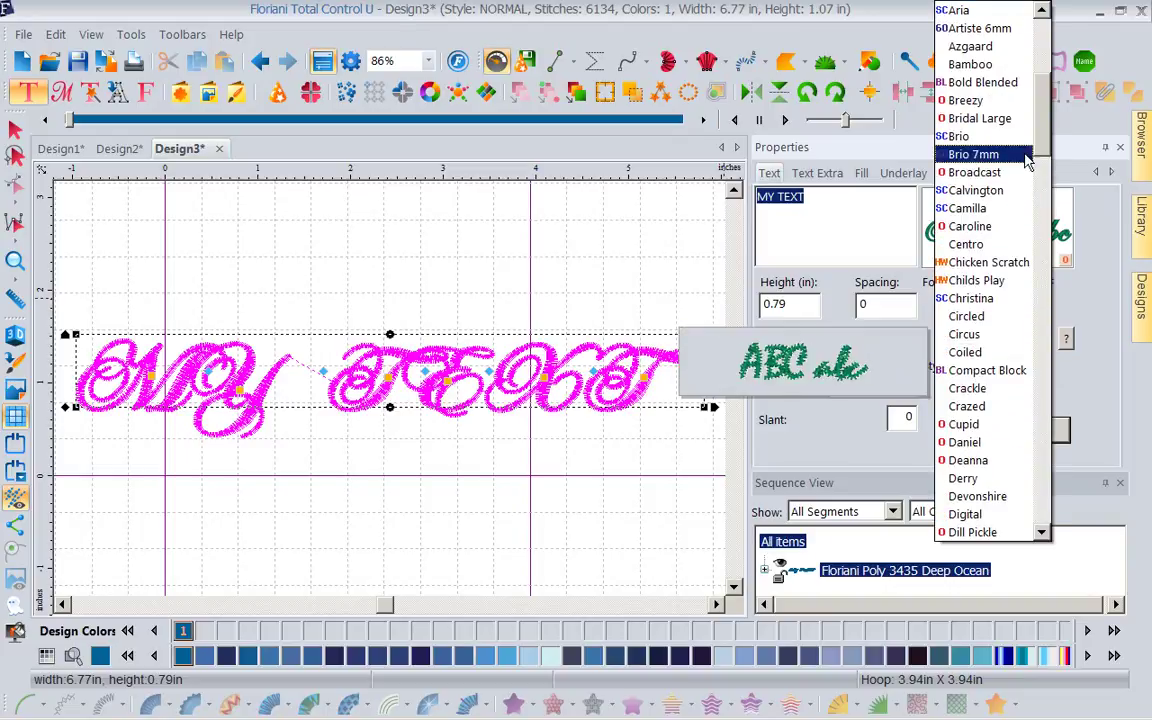
scroll(990, 300, "down", 20)
scroll(990, 300, "down", 10)
scroll(990, 300, "up", 20)
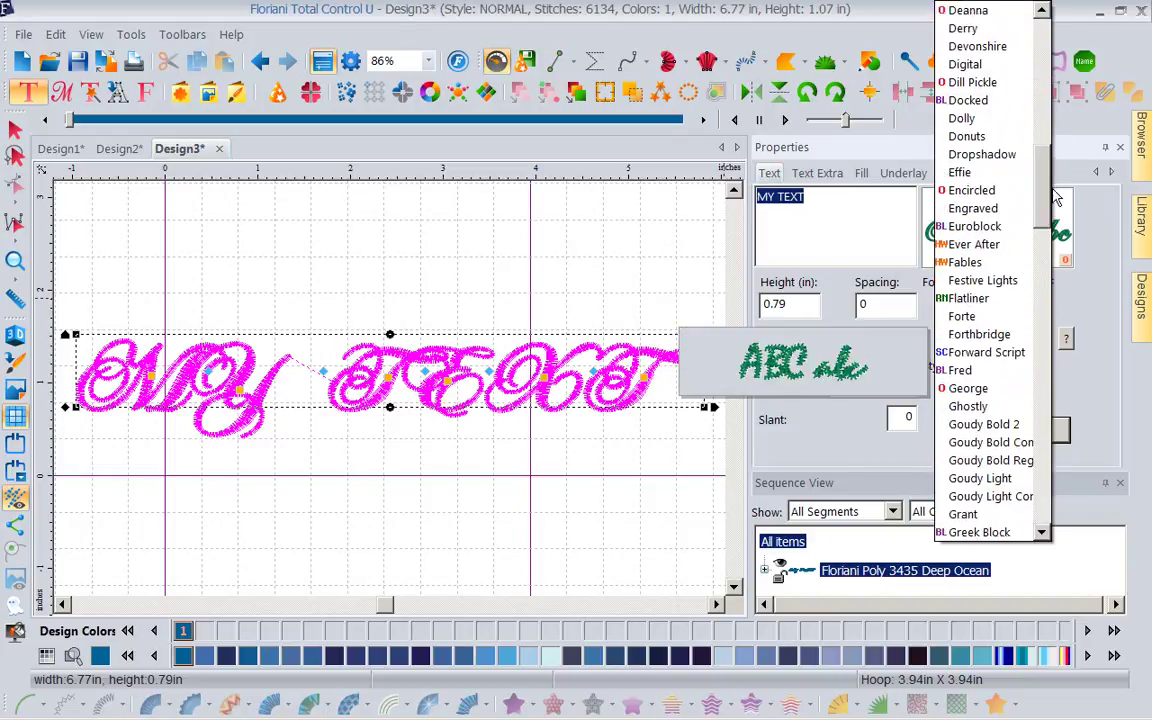
left_click(643, 236)
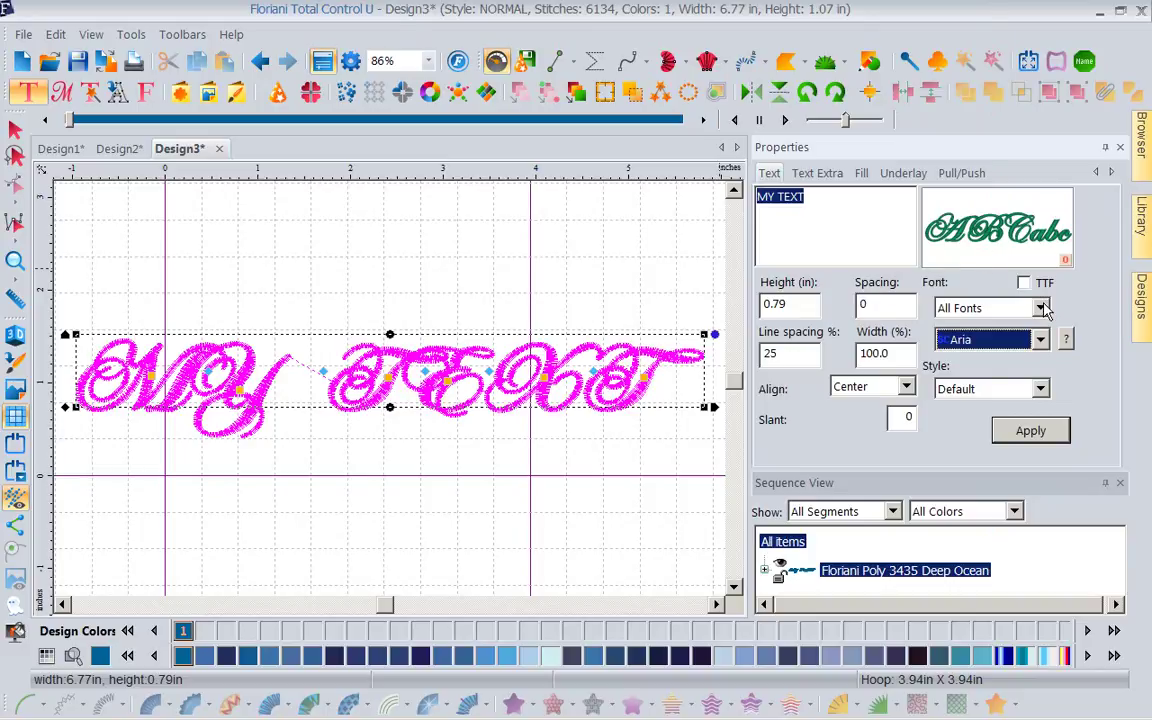
Filter the fonts by the Small category and by Handwritten, viewing the fonts in each
left_click(1042, 309)
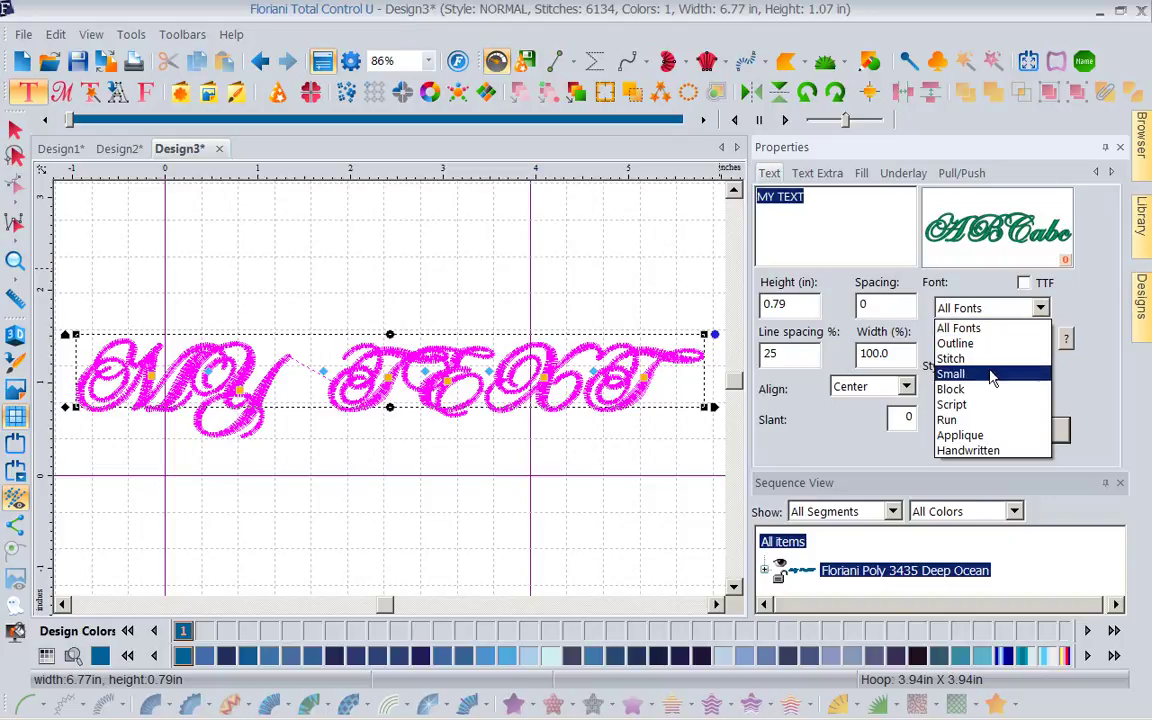
left_click(990, 375)
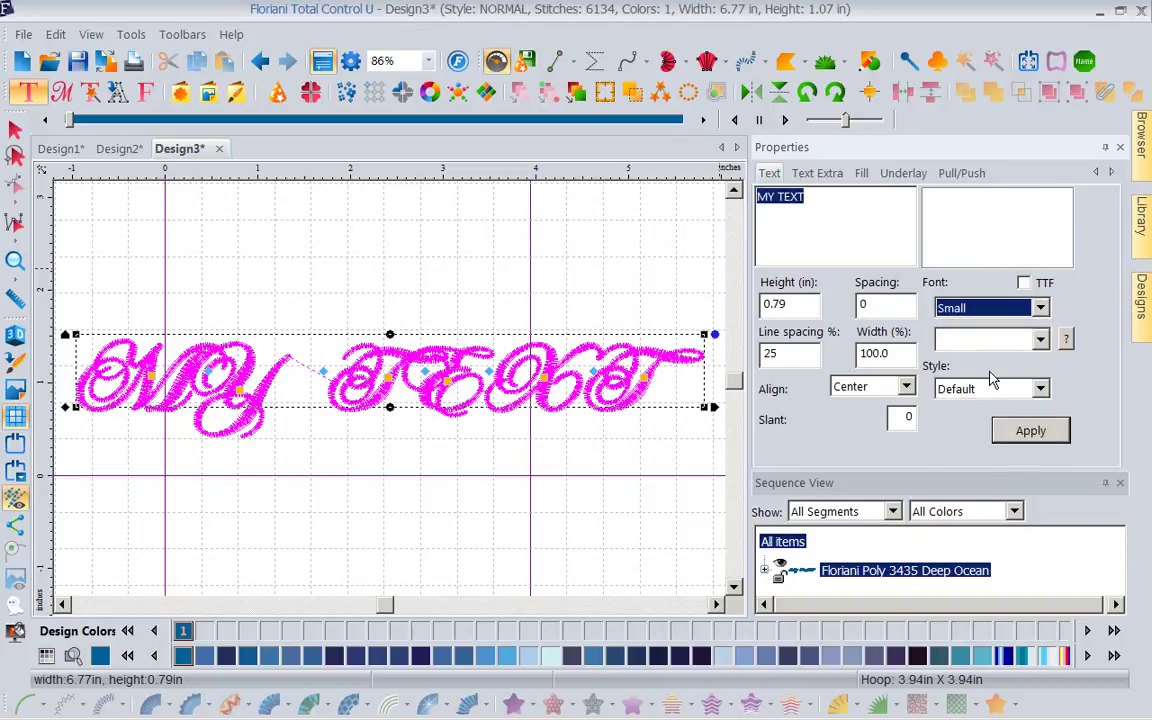
left_click(1042, 340)
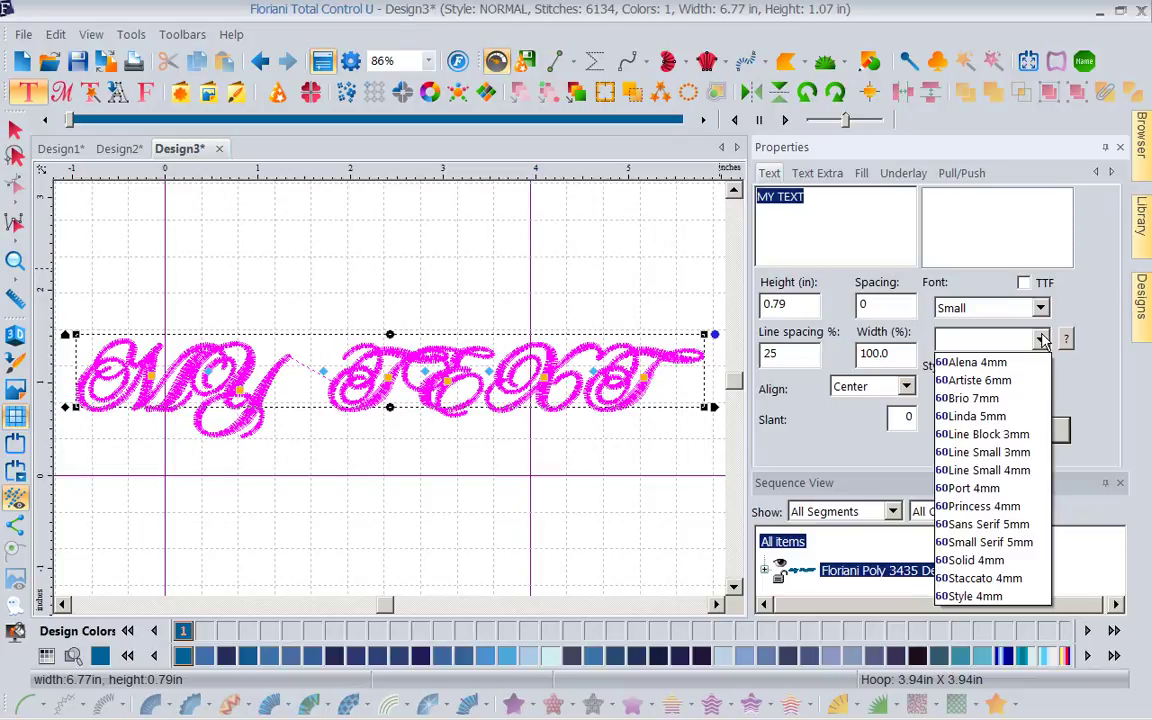
left_click(960, 308)
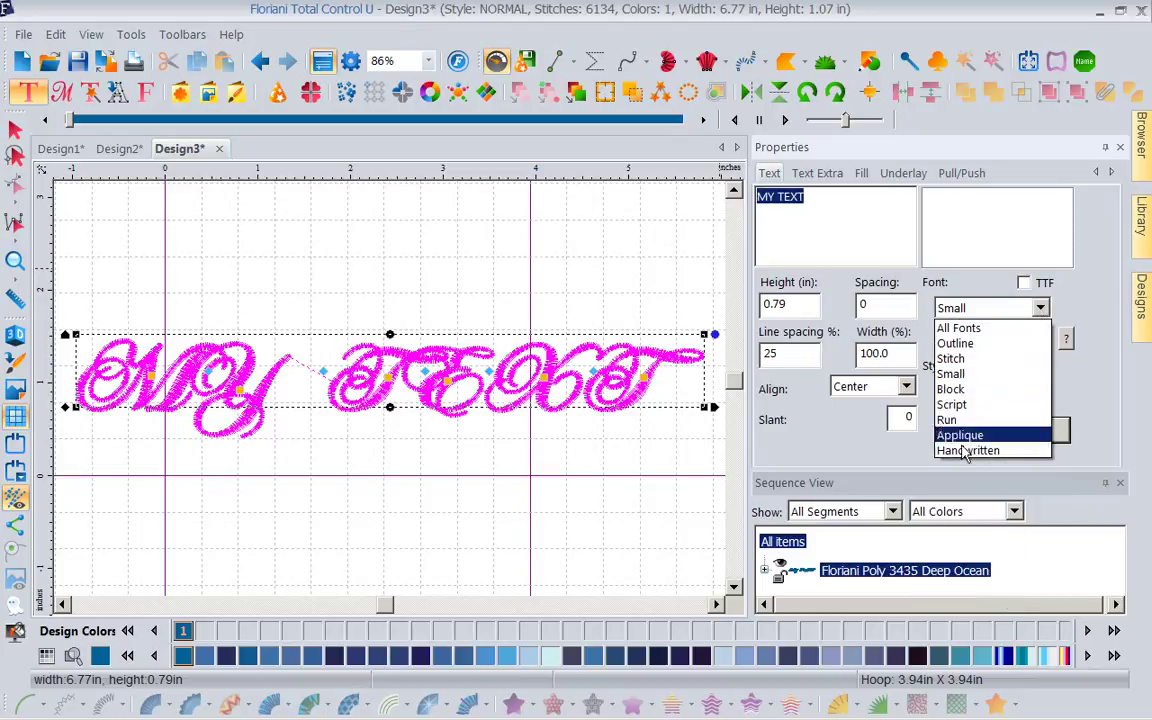
left_click(964, 452)
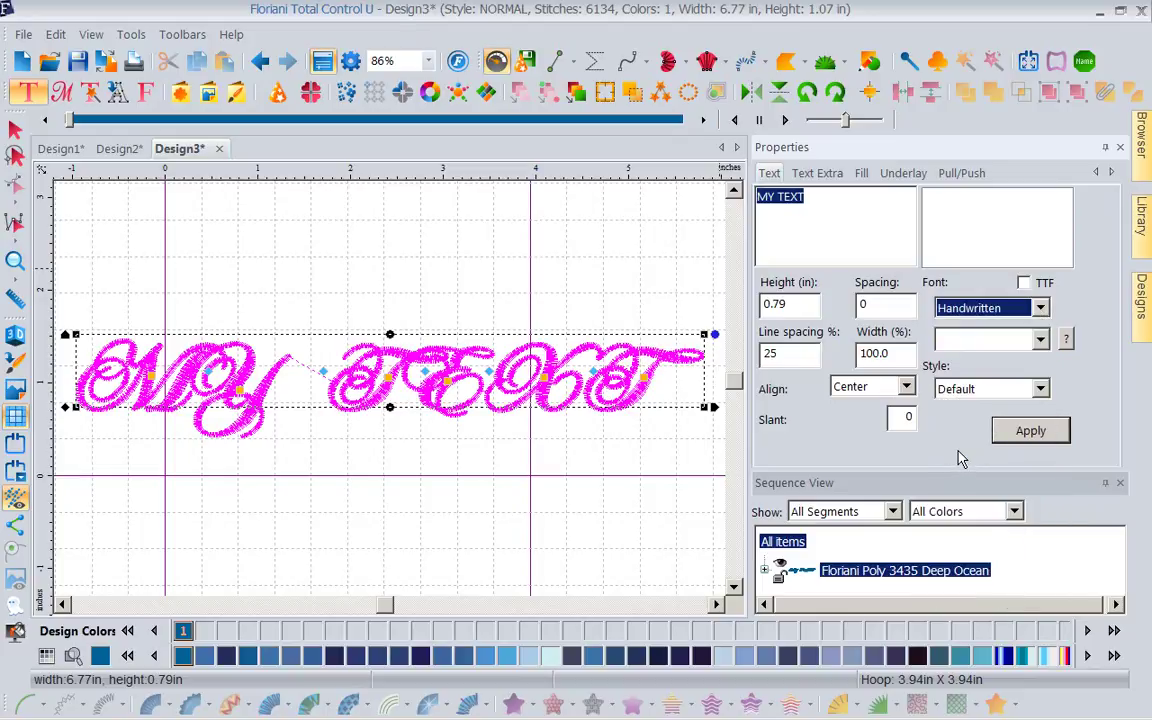
left_click(1040, 340)
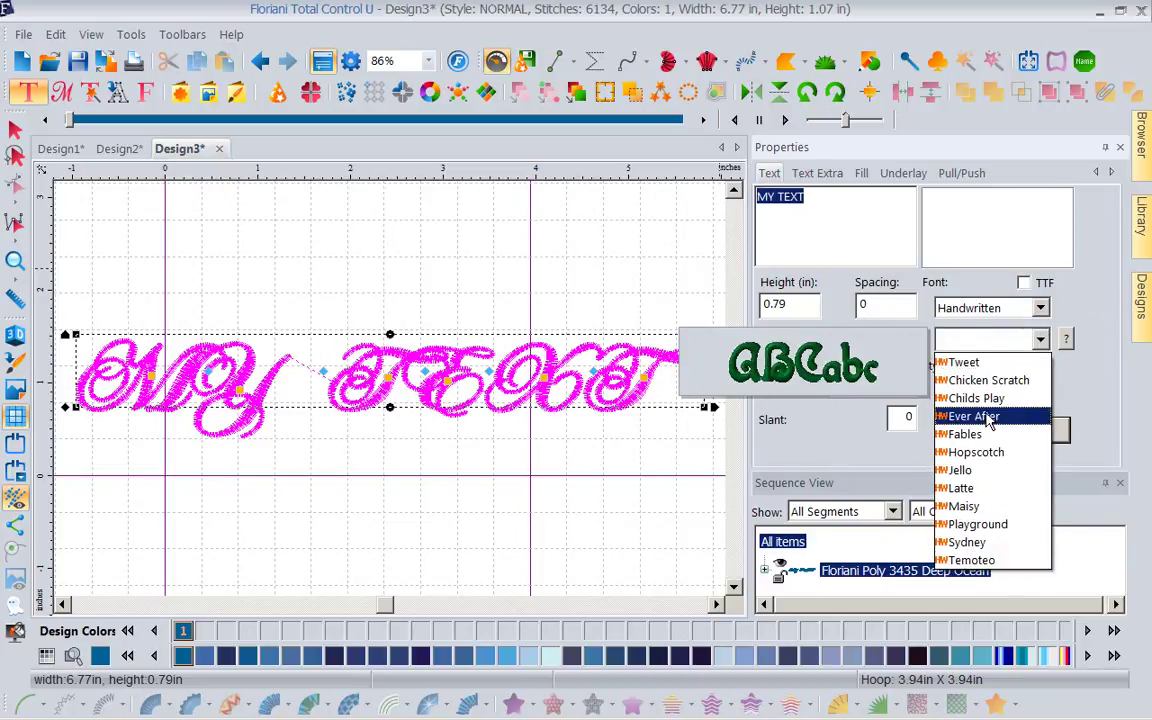
Filter the fonts by the Block category and examine its font previews without choosing one
left_click(1040, 312)
left_click(1040, 310)
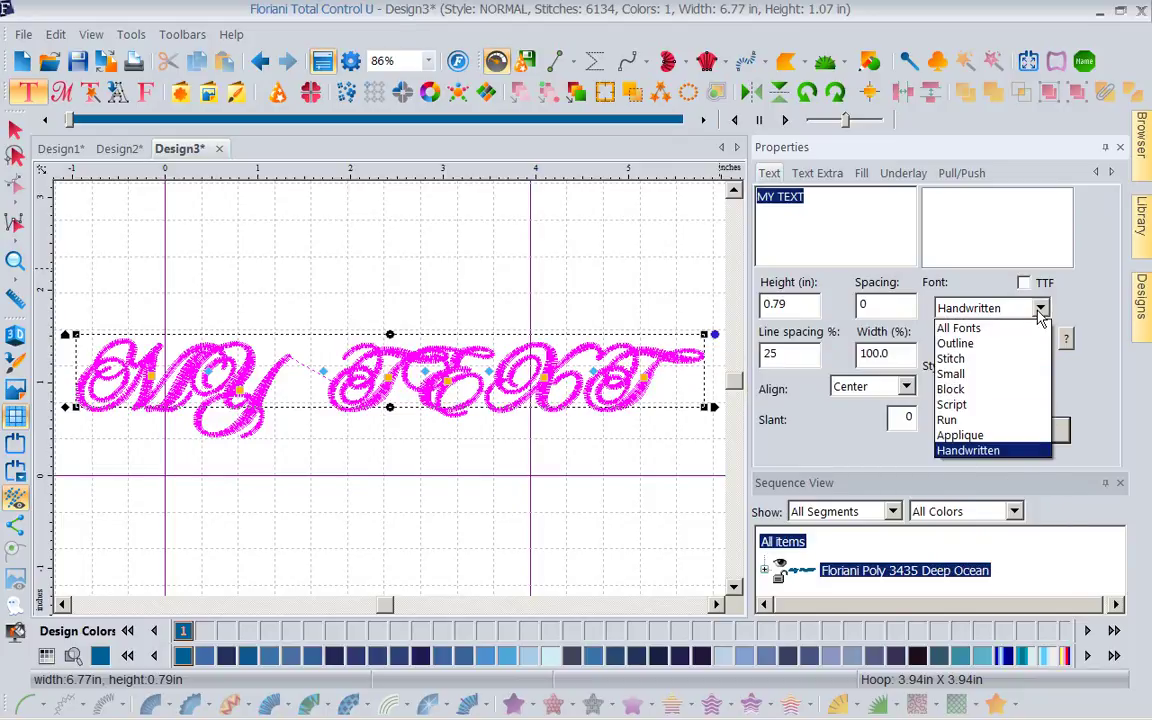
left_click(985, 390)
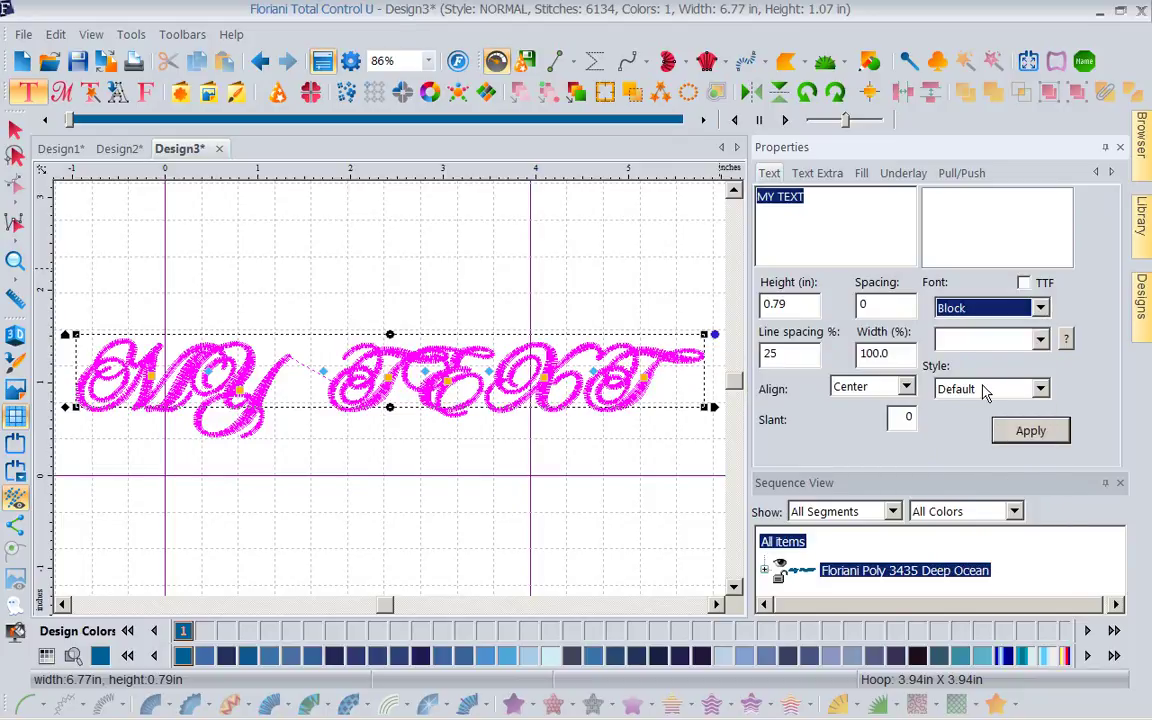
left_click(1040, 339)
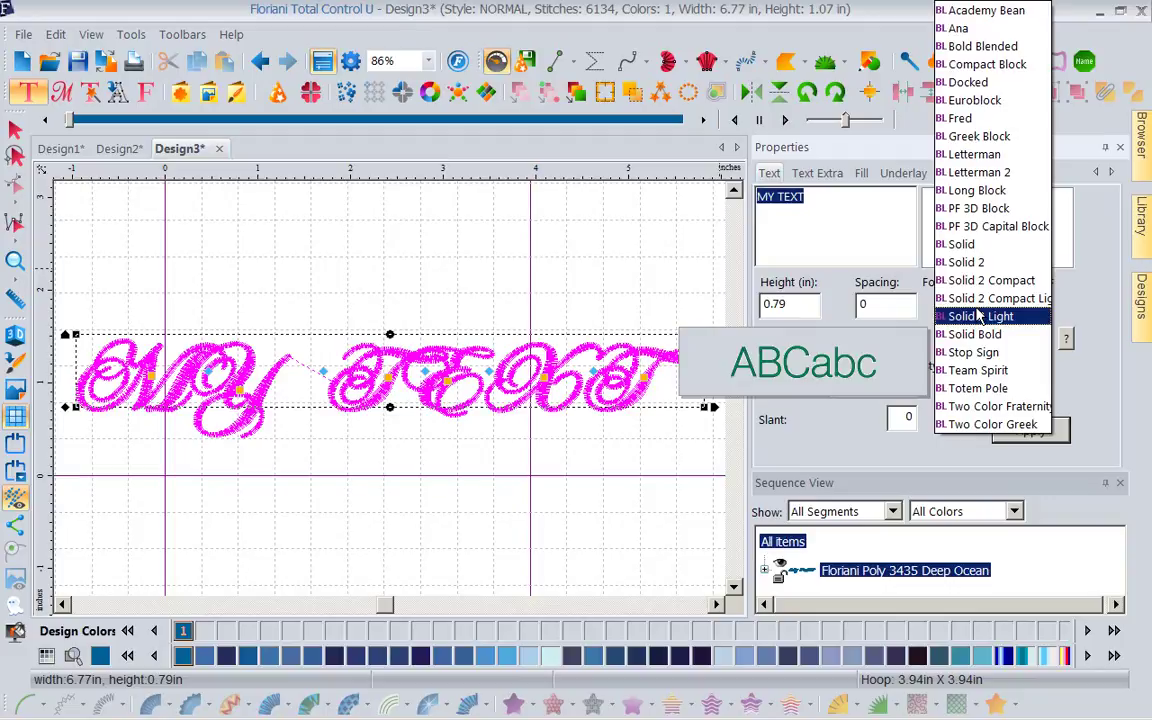
left_click(643, 468)
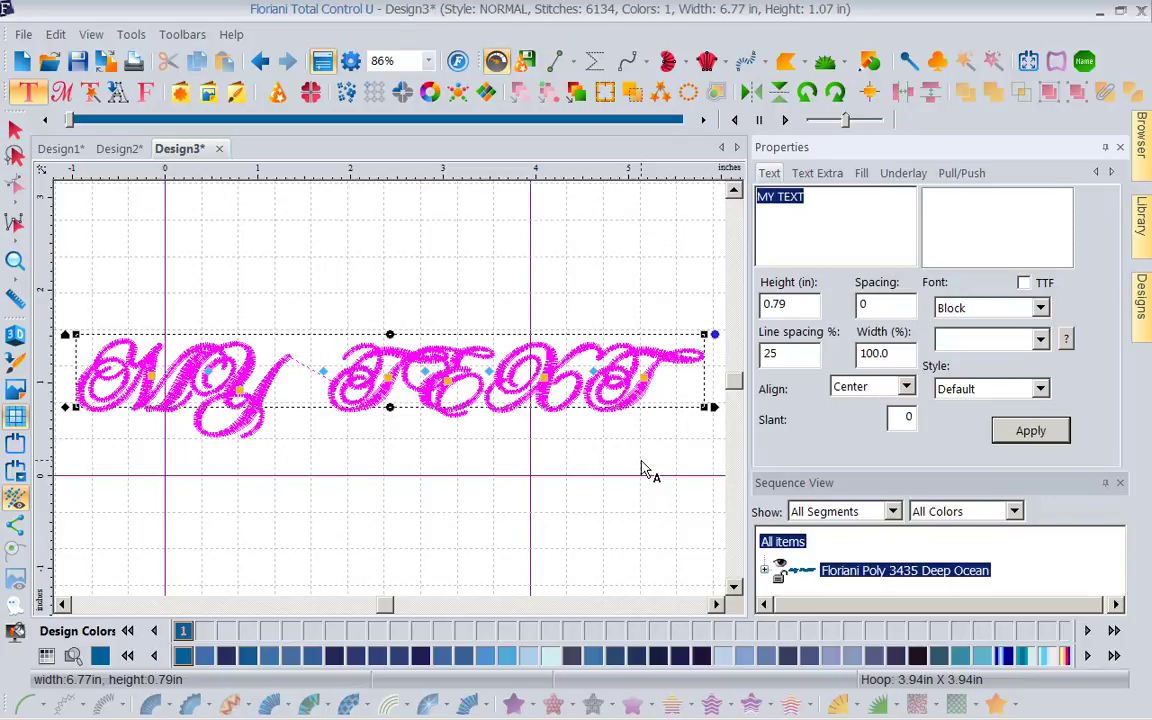
Set the font category back to All Fonts and browse the full font list without choosing a font
left_click(1041, 308)
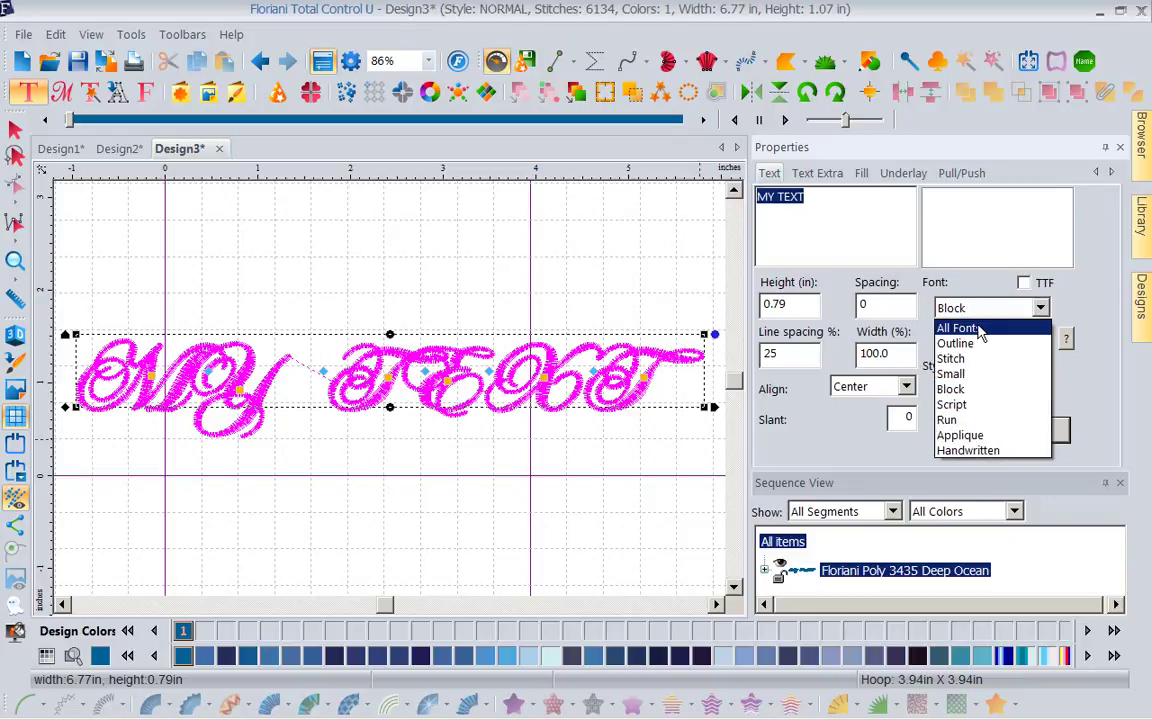
left_click(978, 329)
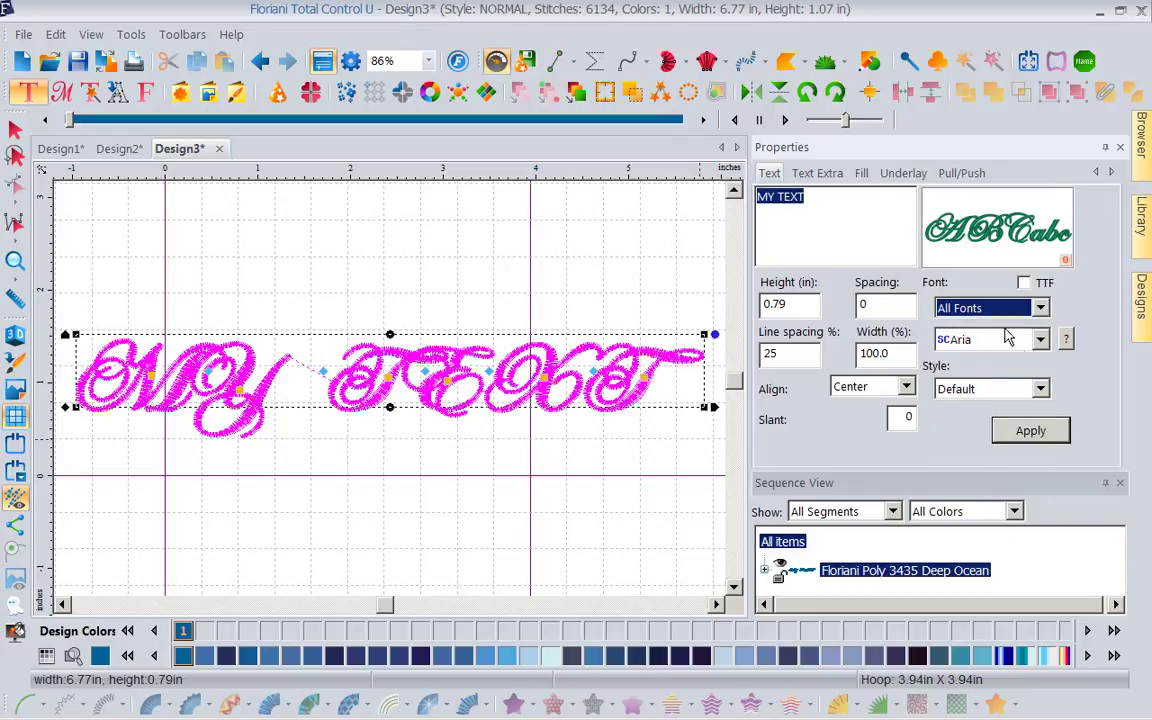
left_click(985, 339)
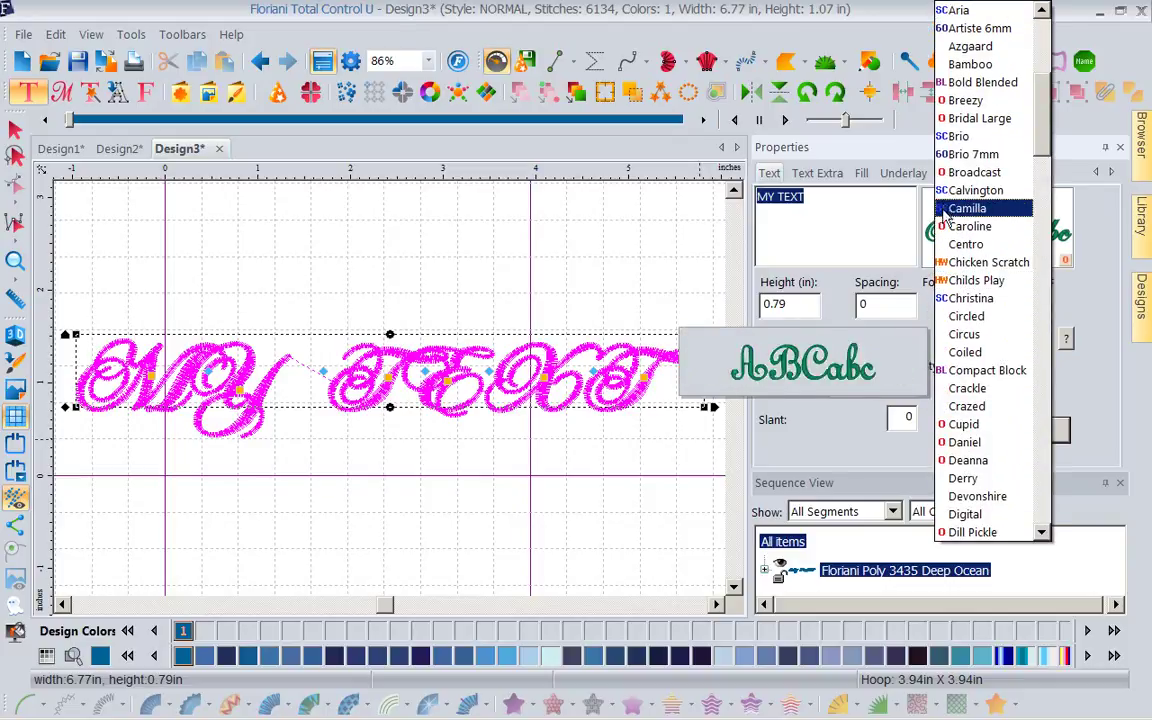
left_click_drag(1039, 172, 1050, 488)
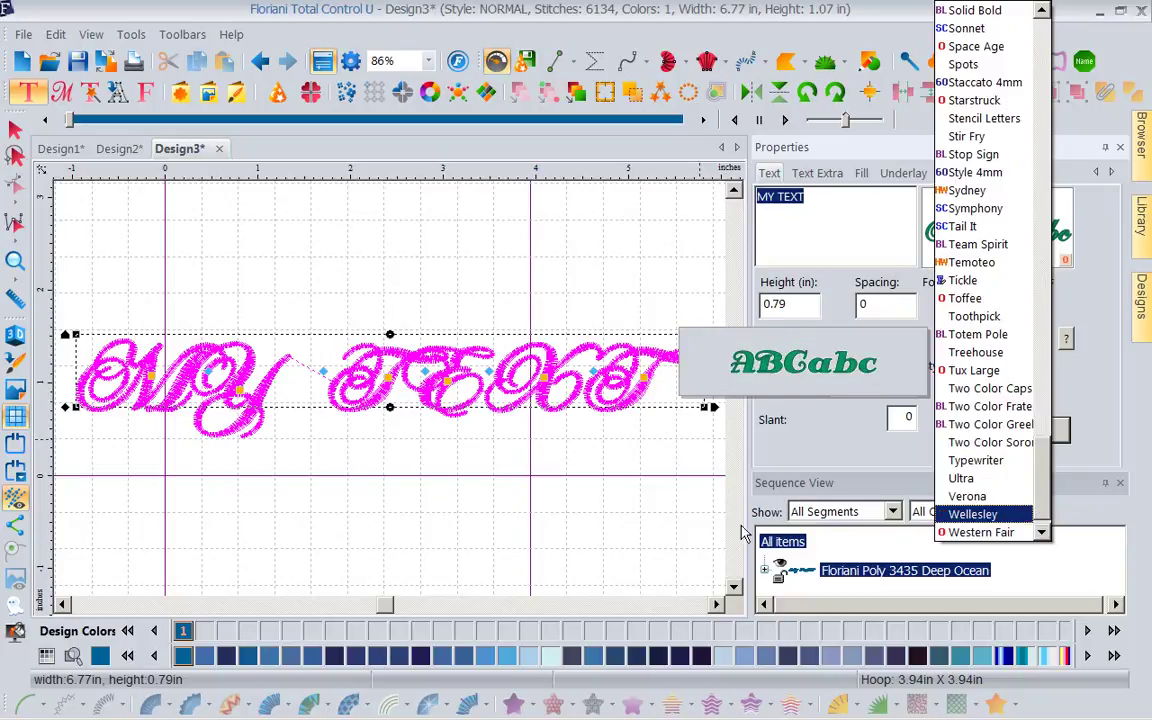
left_click(689, 532)
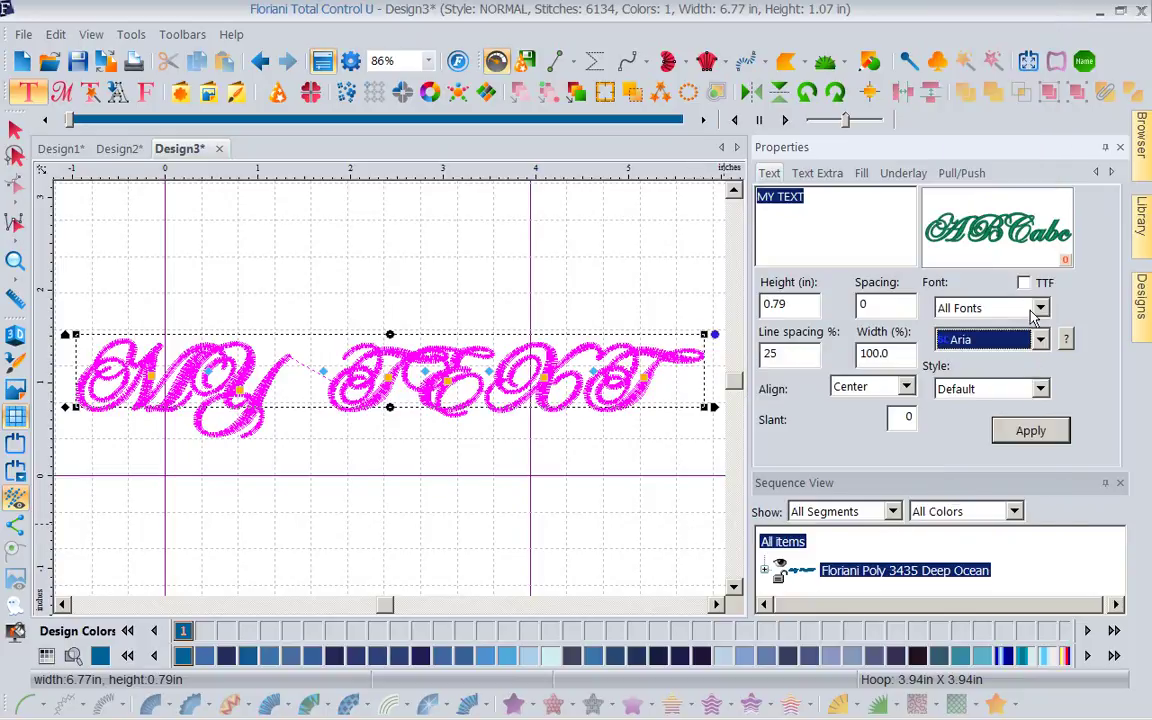
Filter the fonts by the Outline category, examine its fonts without choosing one, and deselect the lettering
left_click(1041, 309)
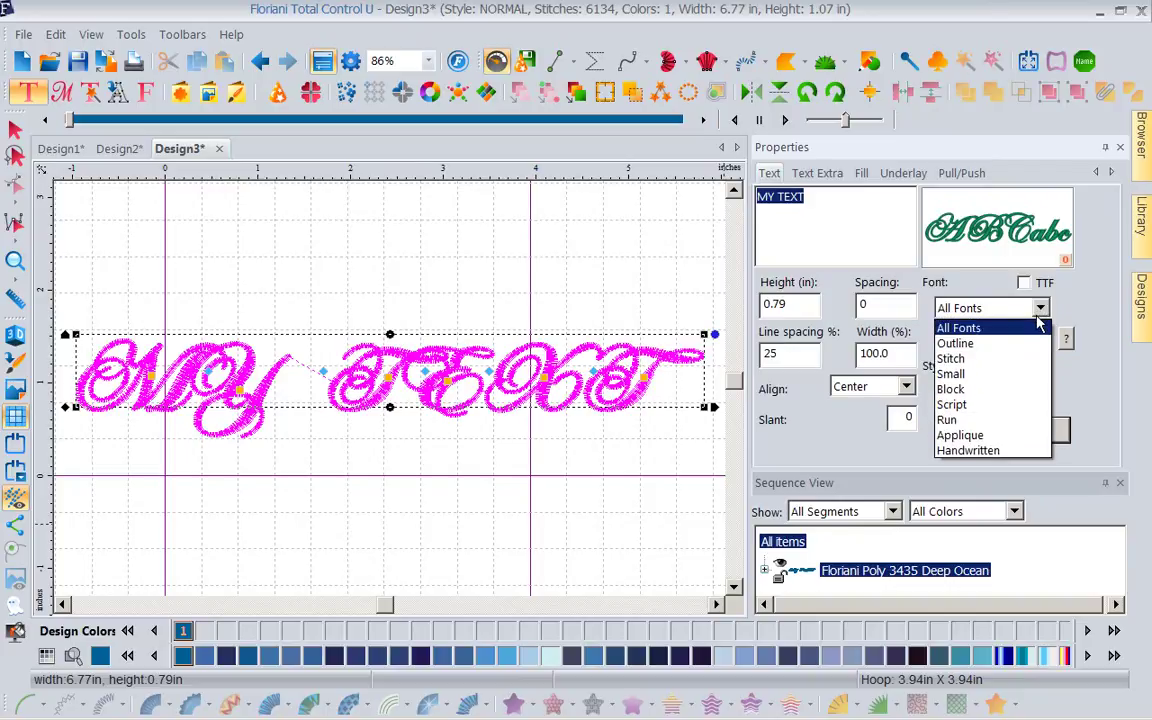
left_click(970, 344)
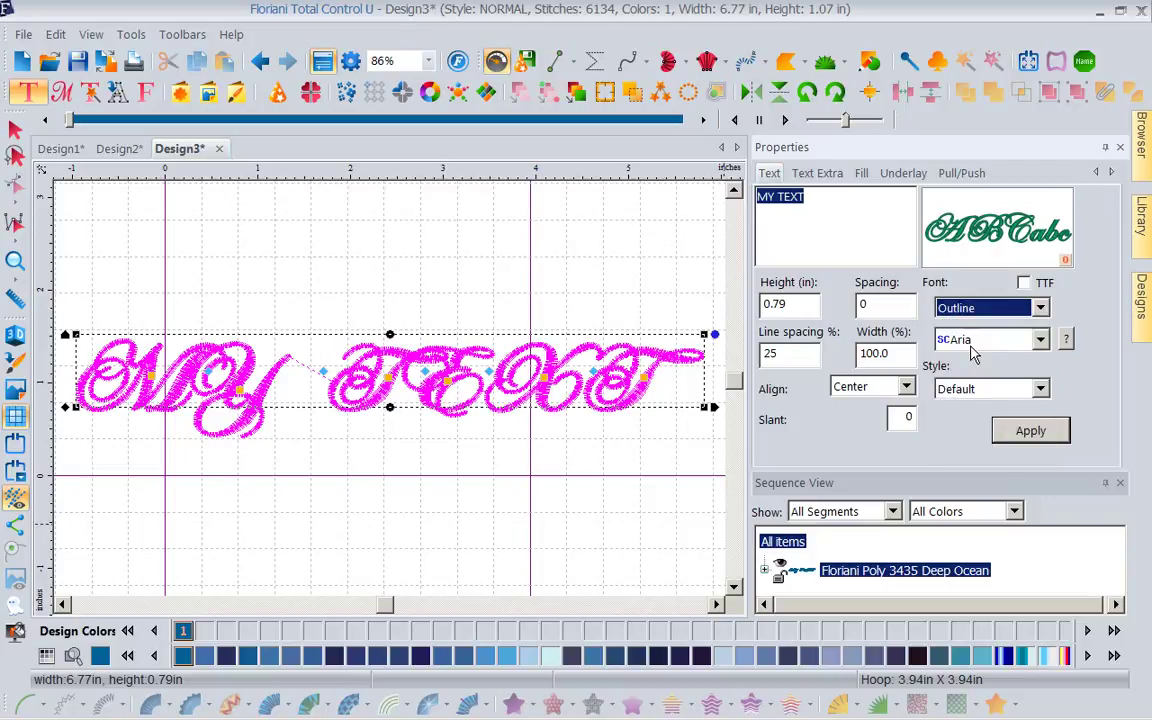
left_click(1040, 340)
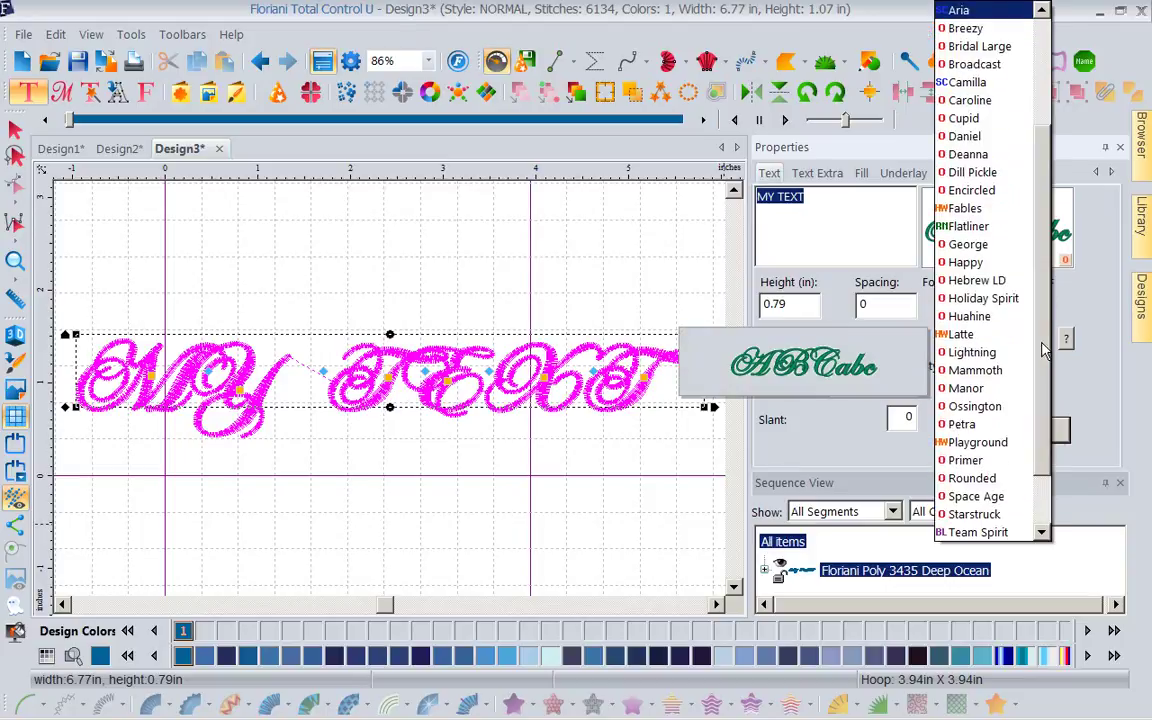
left_click_drag(1042, 350, 1033, 382)
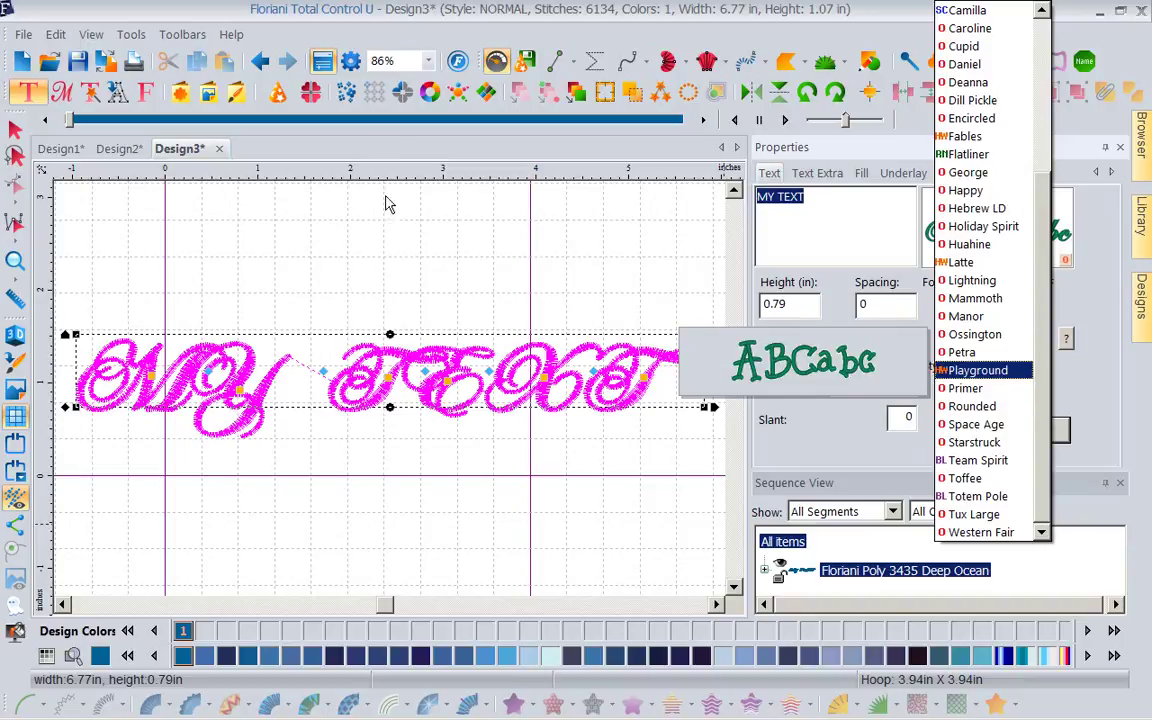
left_click(373, 249)
left_click(365, 250)
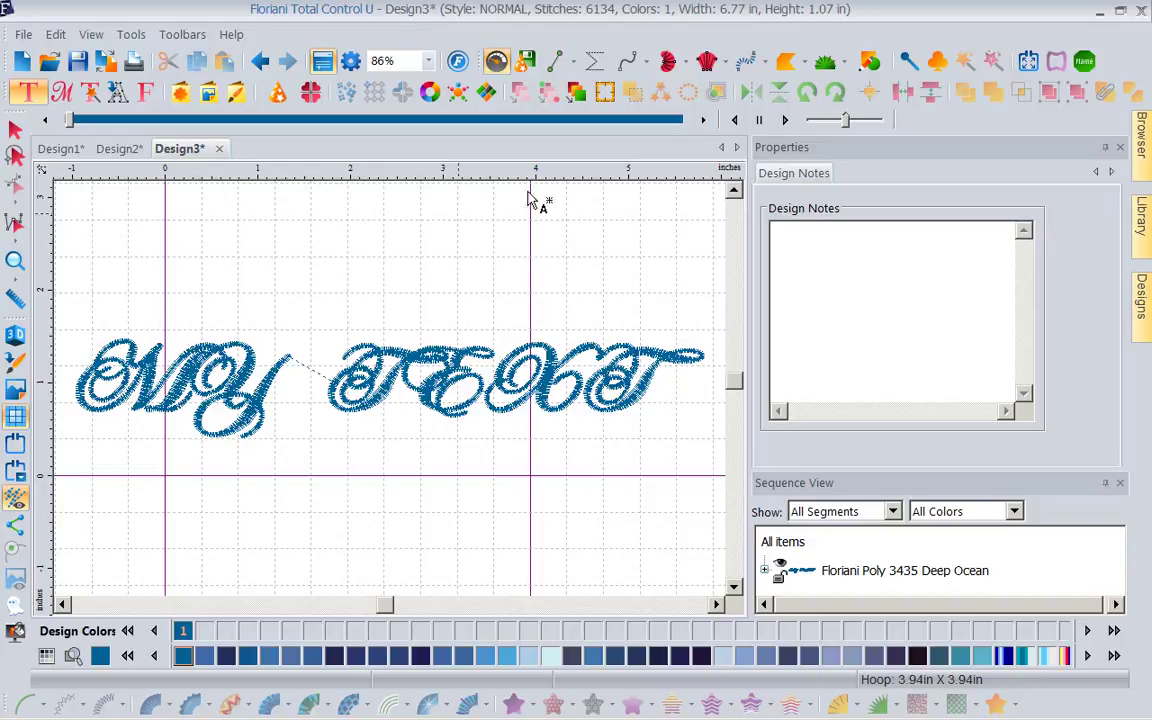
Minimize the embroidery program and launch Floriani My Design Album from the desktop
left_click(1098, 12)
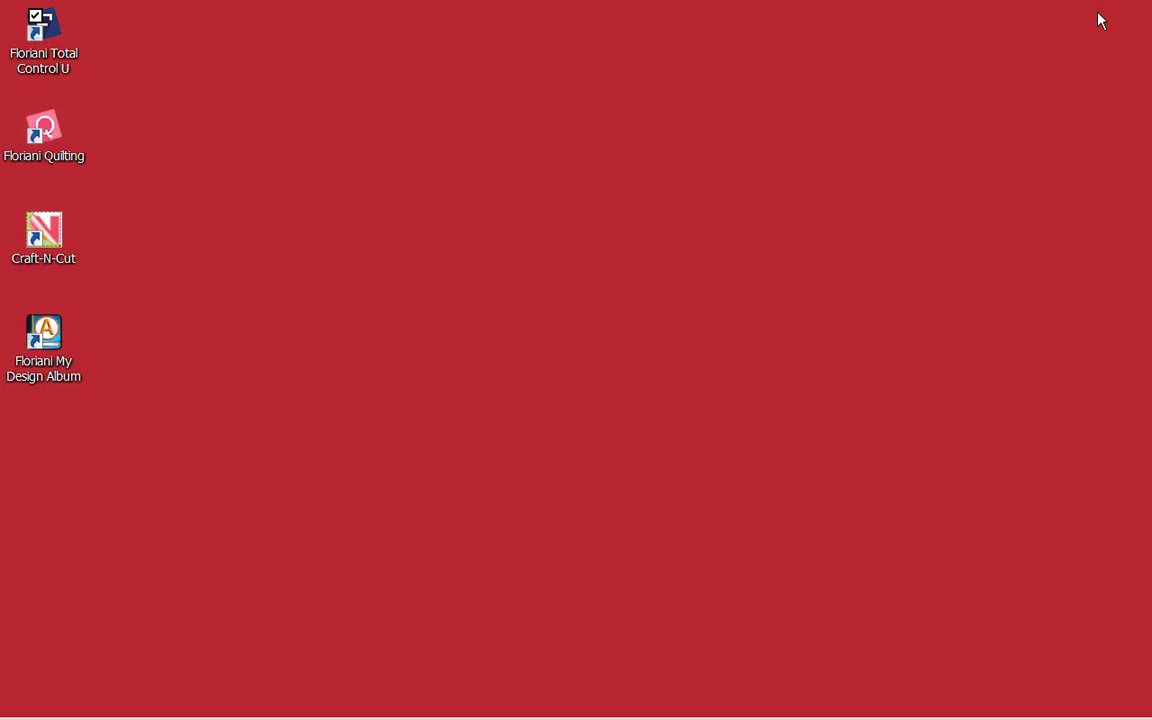
right_click(44, 344)
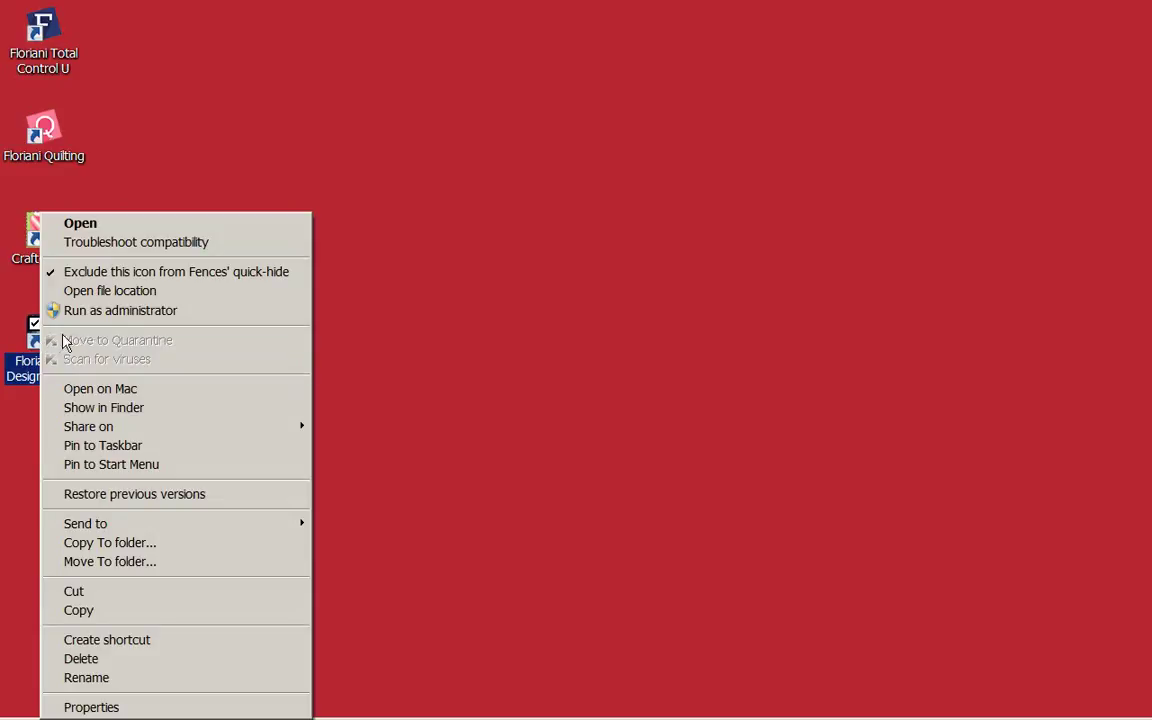
left_click(34, 341)
double_click(35, 343)
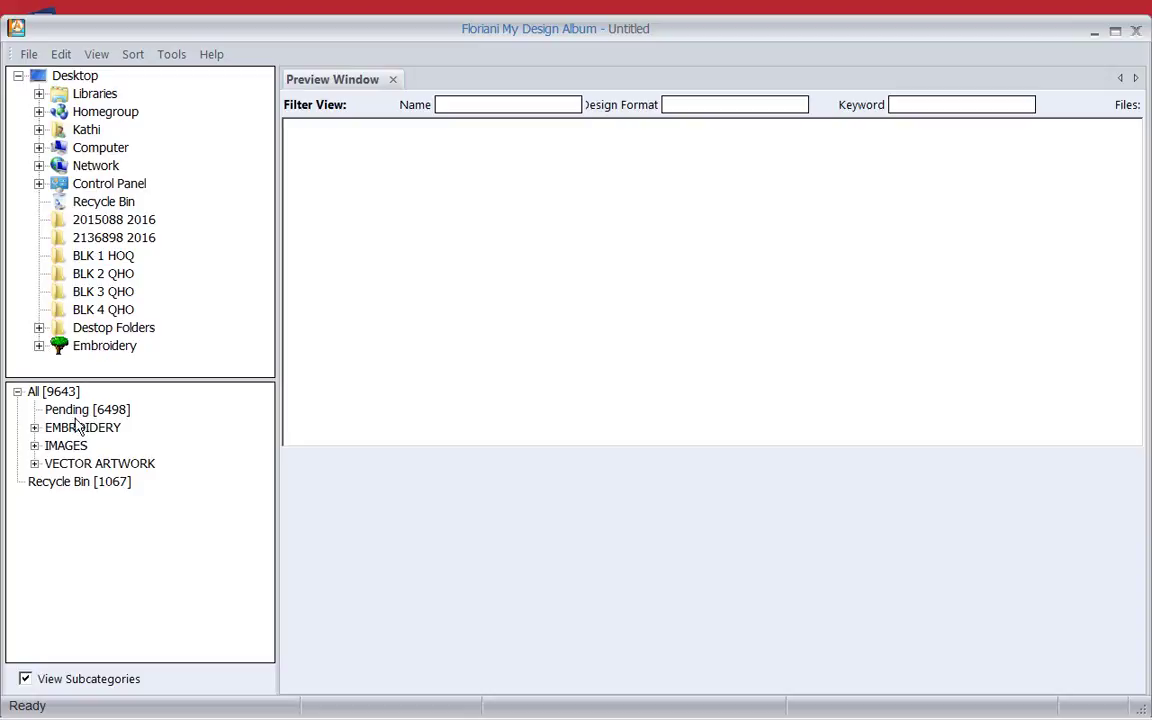
Expand the EMBROIDERY category, show its Birds designs, and view the details of April2014-4.pes, BC_1.pes and BC_10.pes
left_click(35, 428)
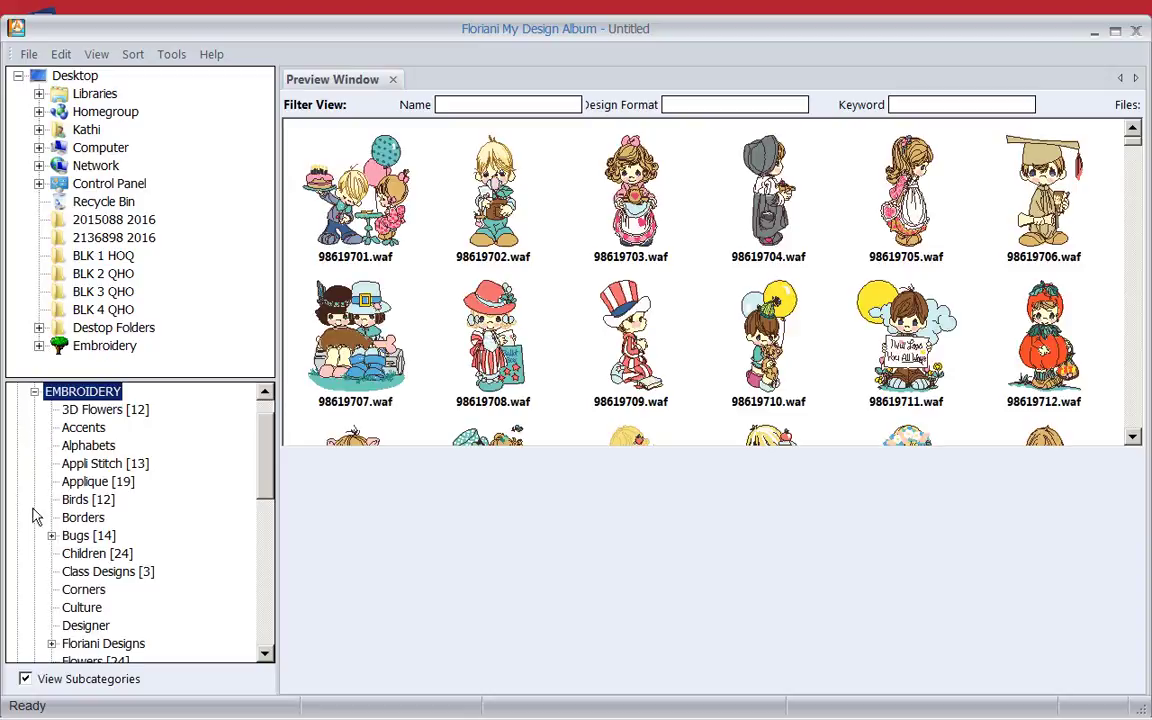
left_click(88, 499)
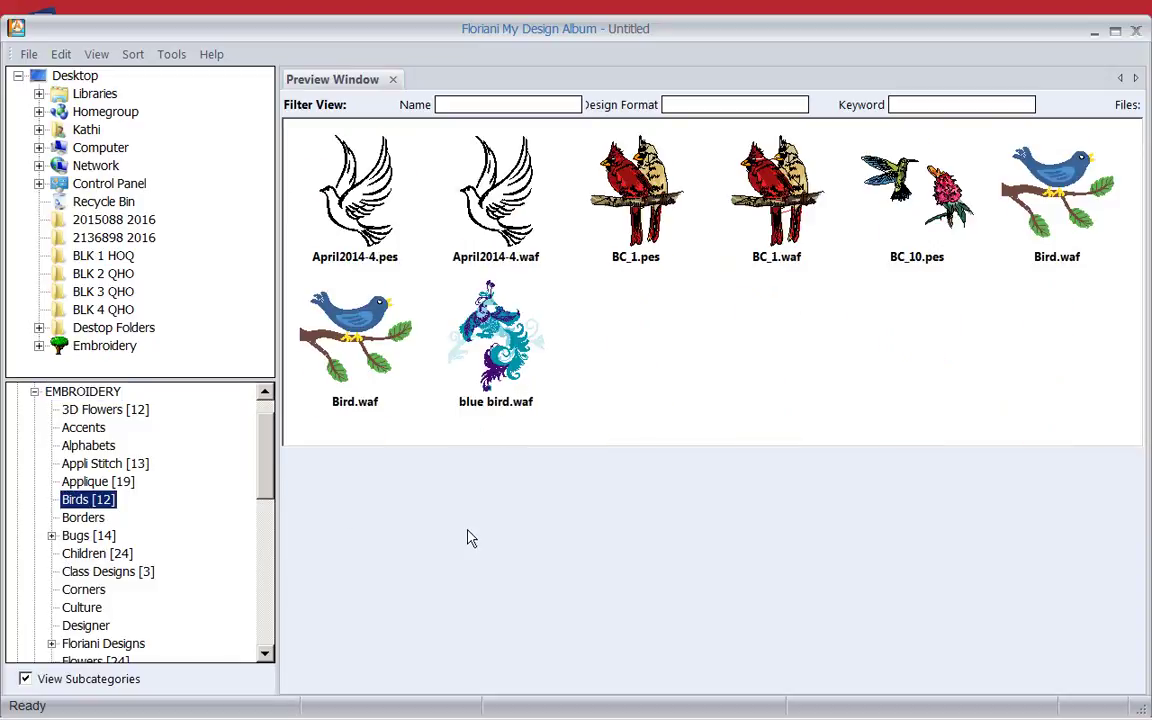
mouse_move(521, 199)
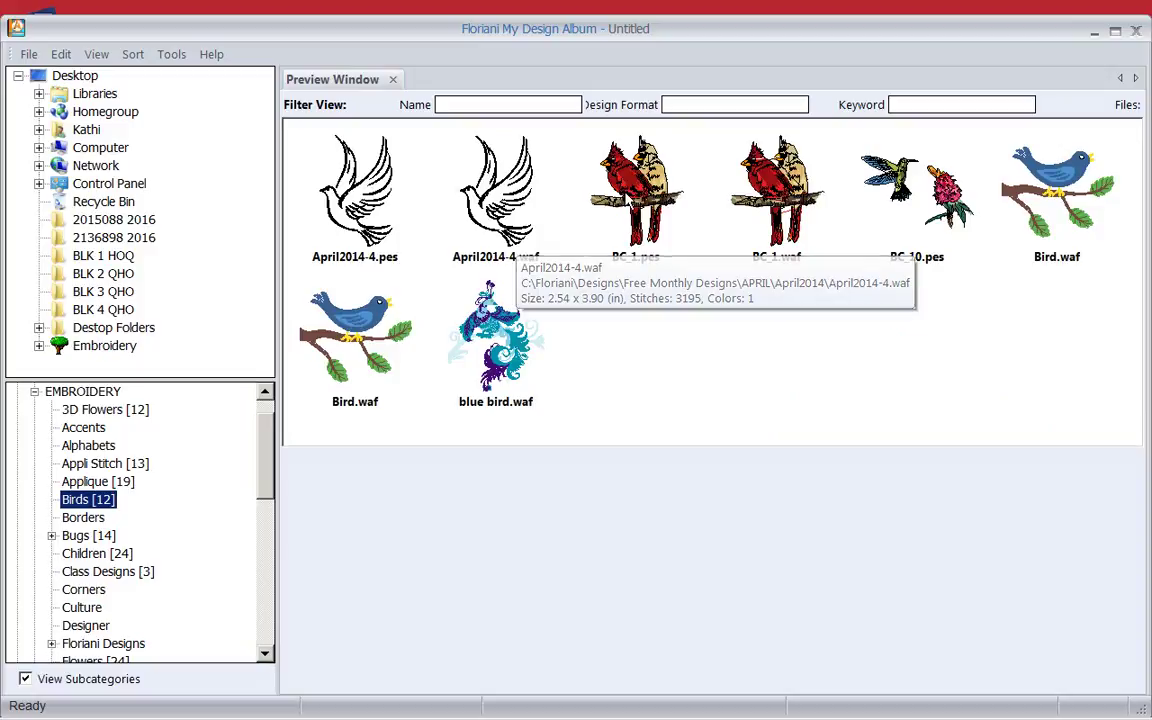
left_click(333, 225)
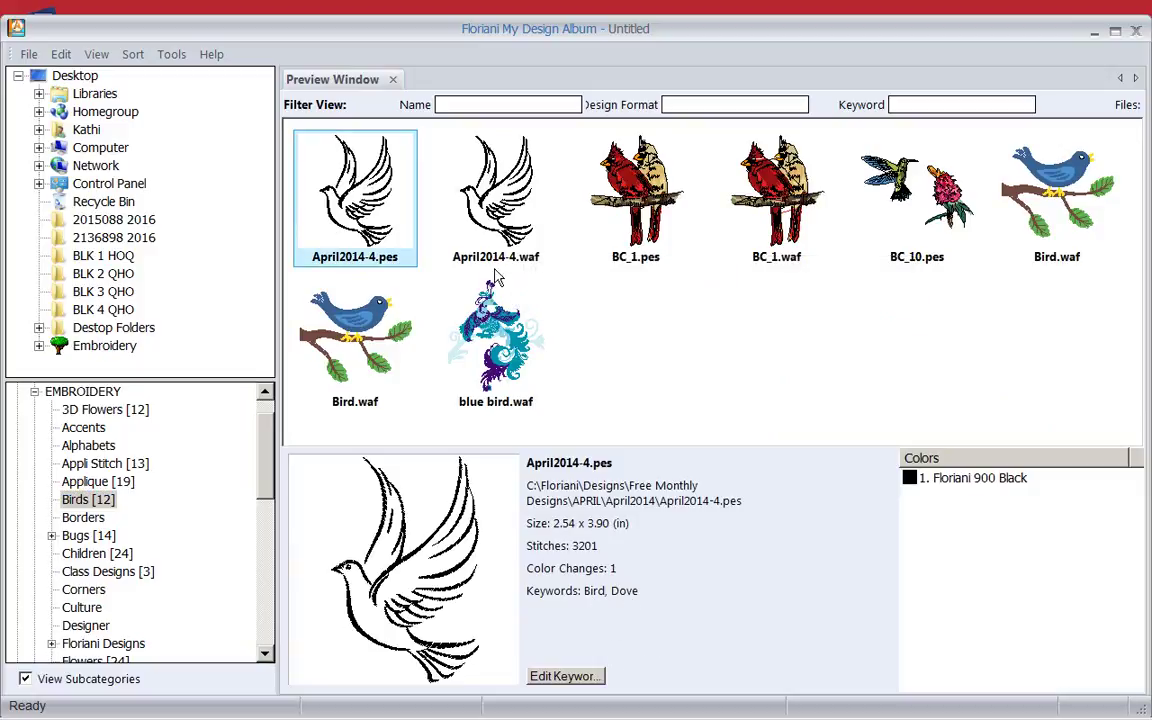
left_click(638, 220)
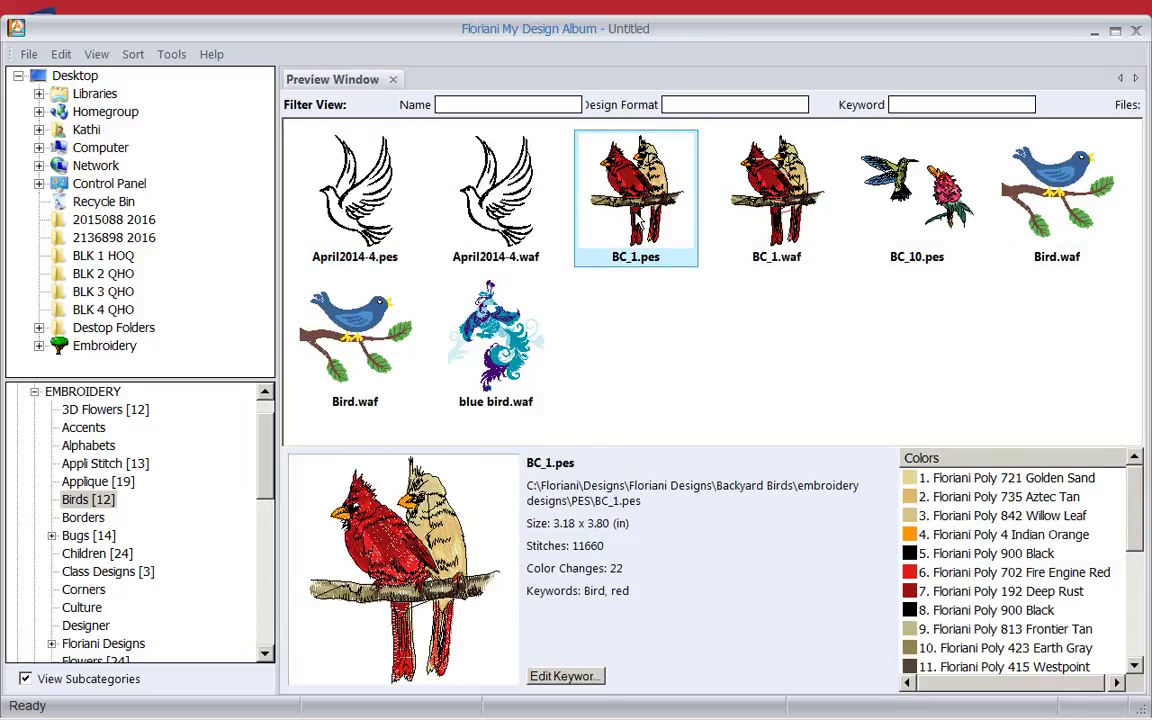
left_click(866, 200)
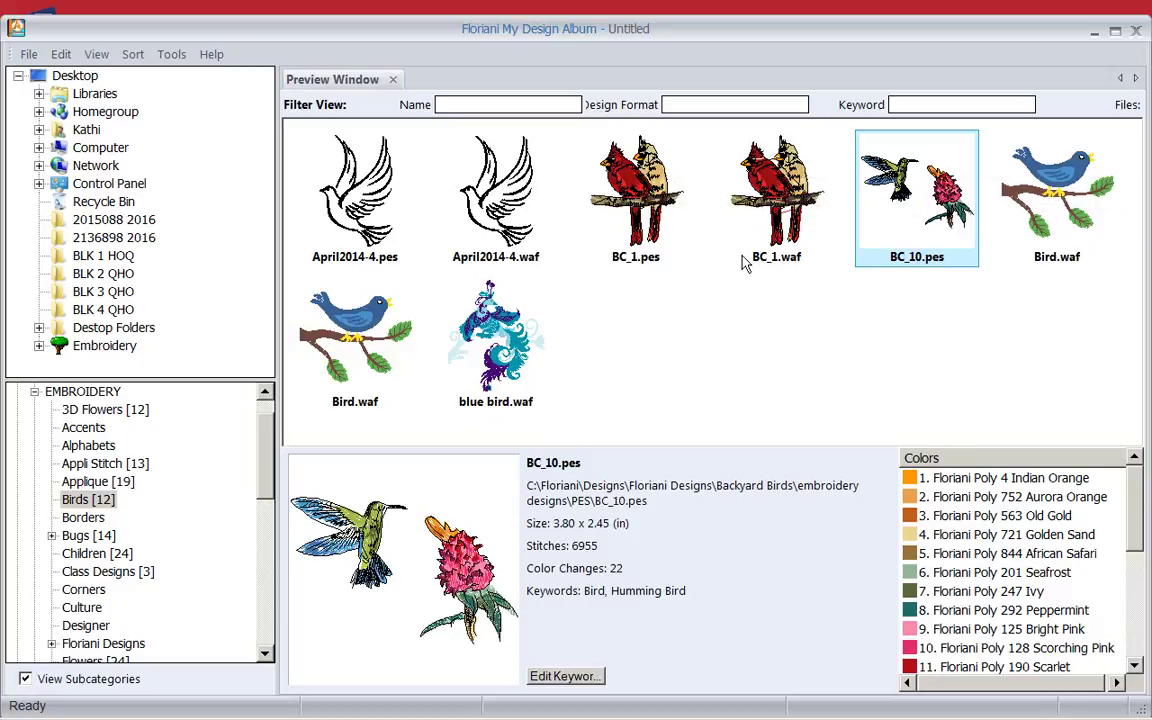
mouse_move(745, 262)
Show the Children category's designs and view the enlarged design details of Hermit_crab.waf
left_click(100, 554)
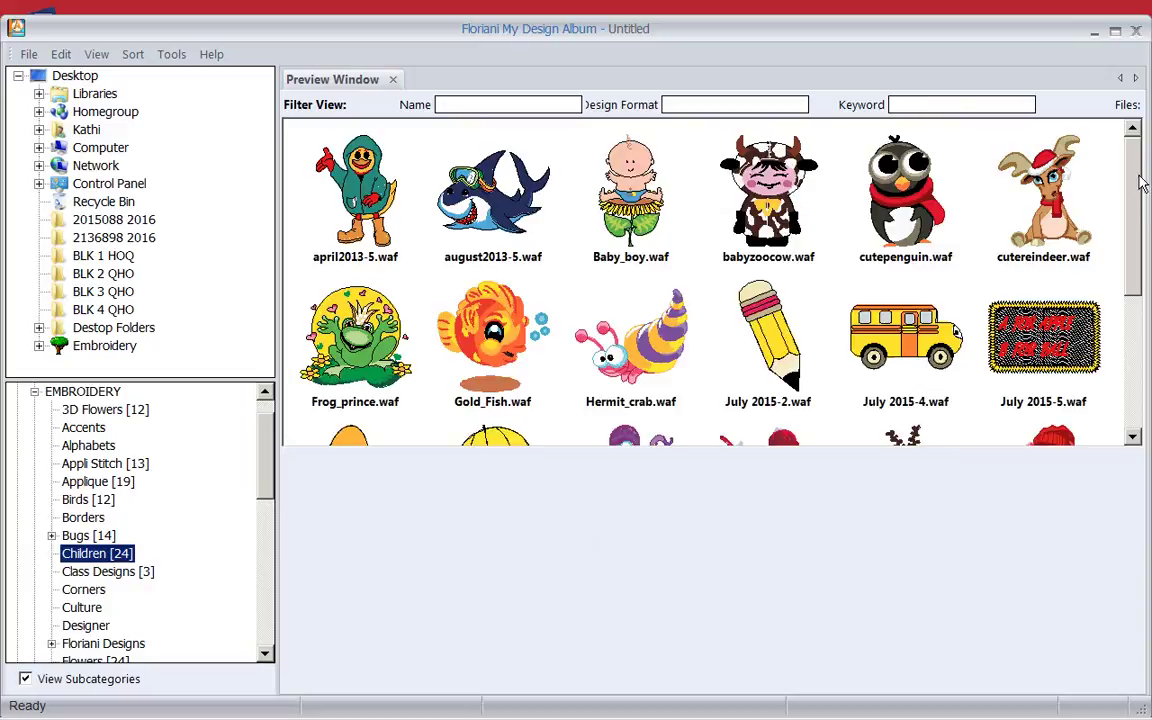
left_click_drag(1142, 184, 1112, 236)
double_click(621, 238)
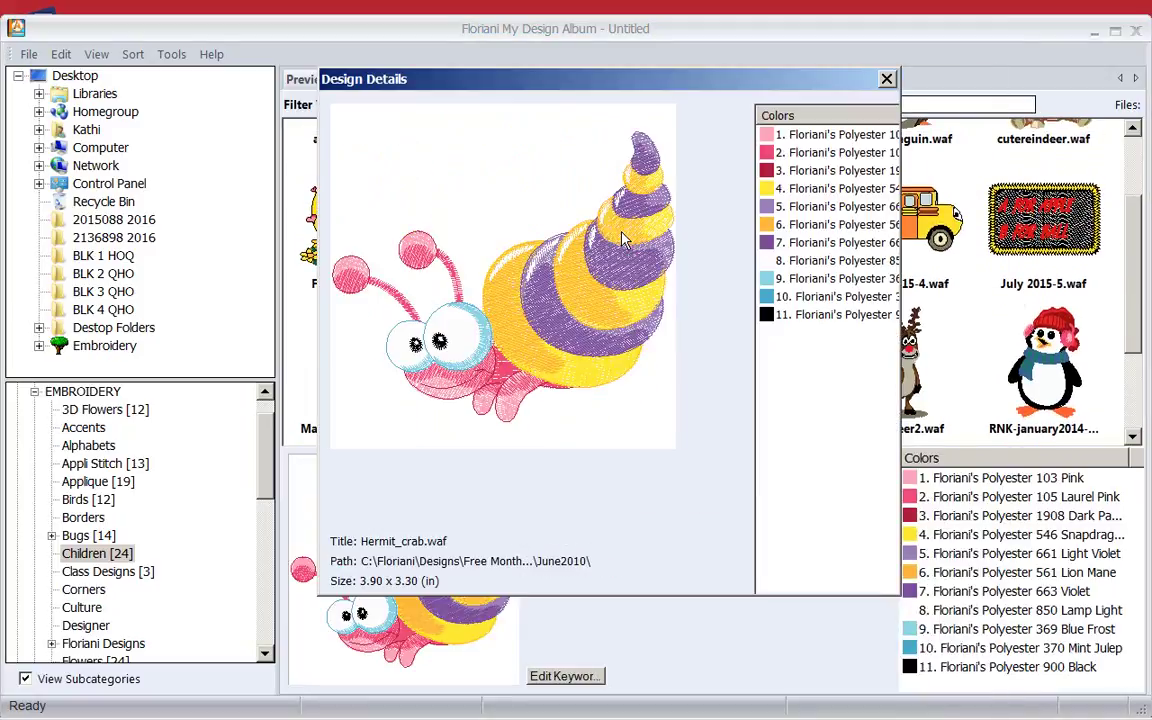
left_click(886, 78)
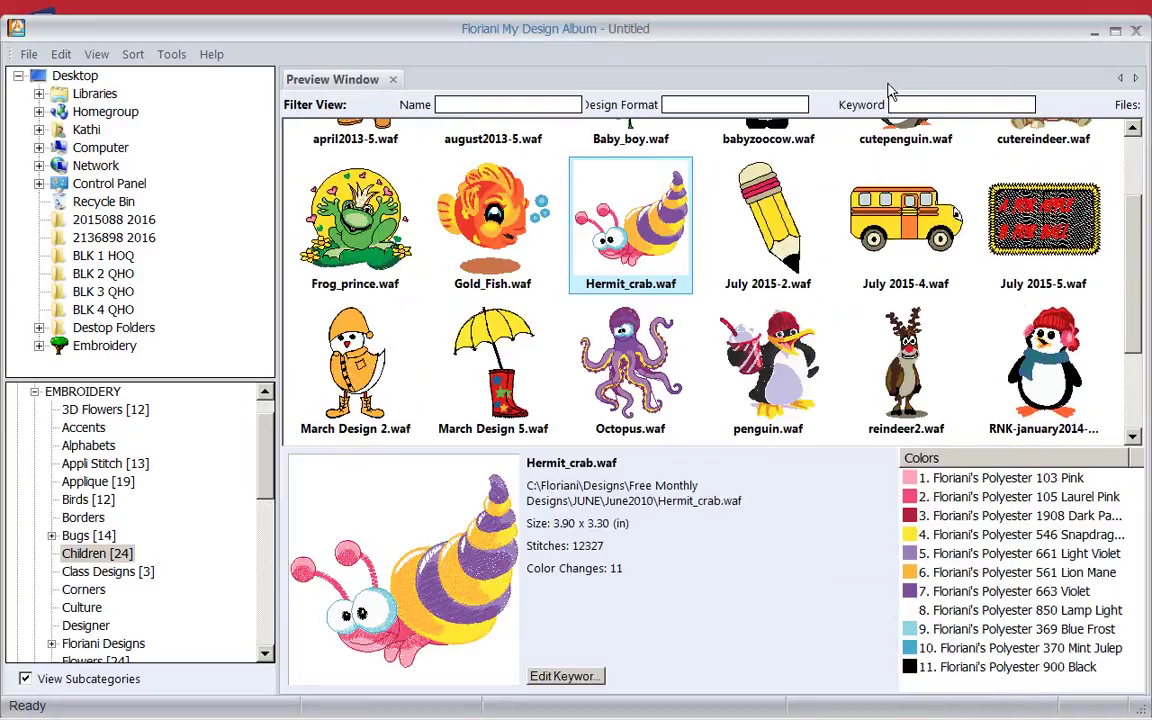
Add Octopus.waf and Turtle.waf to the Hermit_crab.waf selection and assign the keyword "Sea Creatures" to all three
left_click(630, 365, "ctrl")
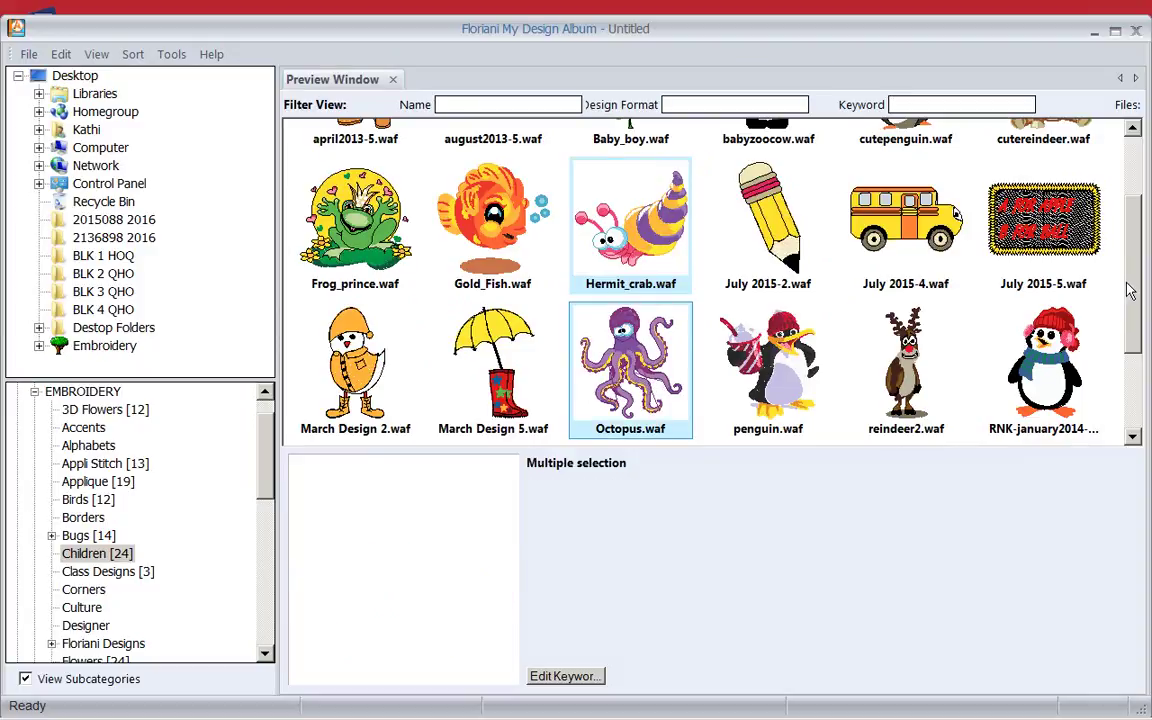
left_click_drag(1131, 296, 1148, 372)
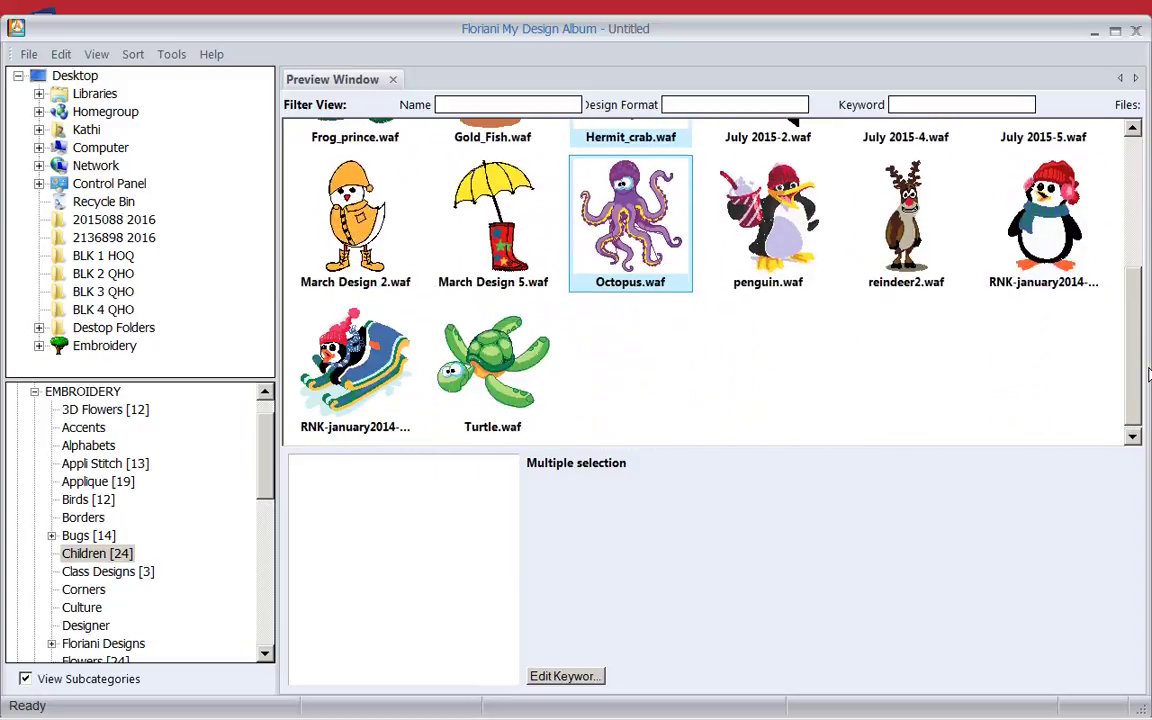
left_click(484, 371, "ctrl")
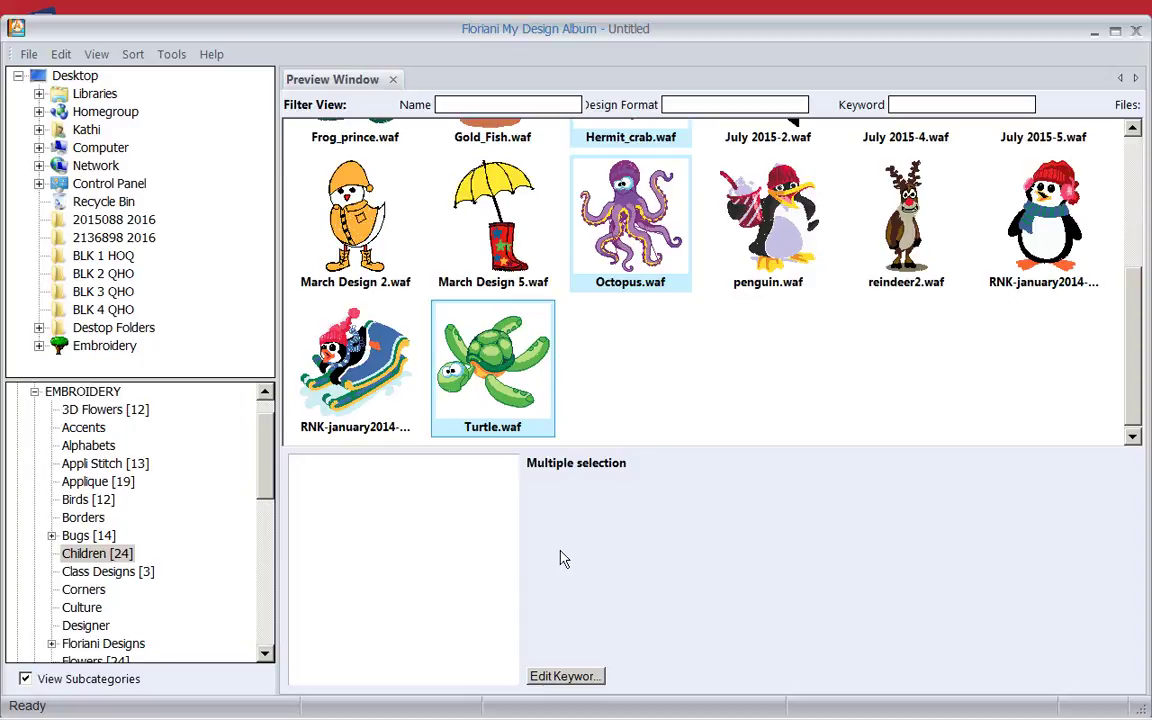
left_click(561, 678)
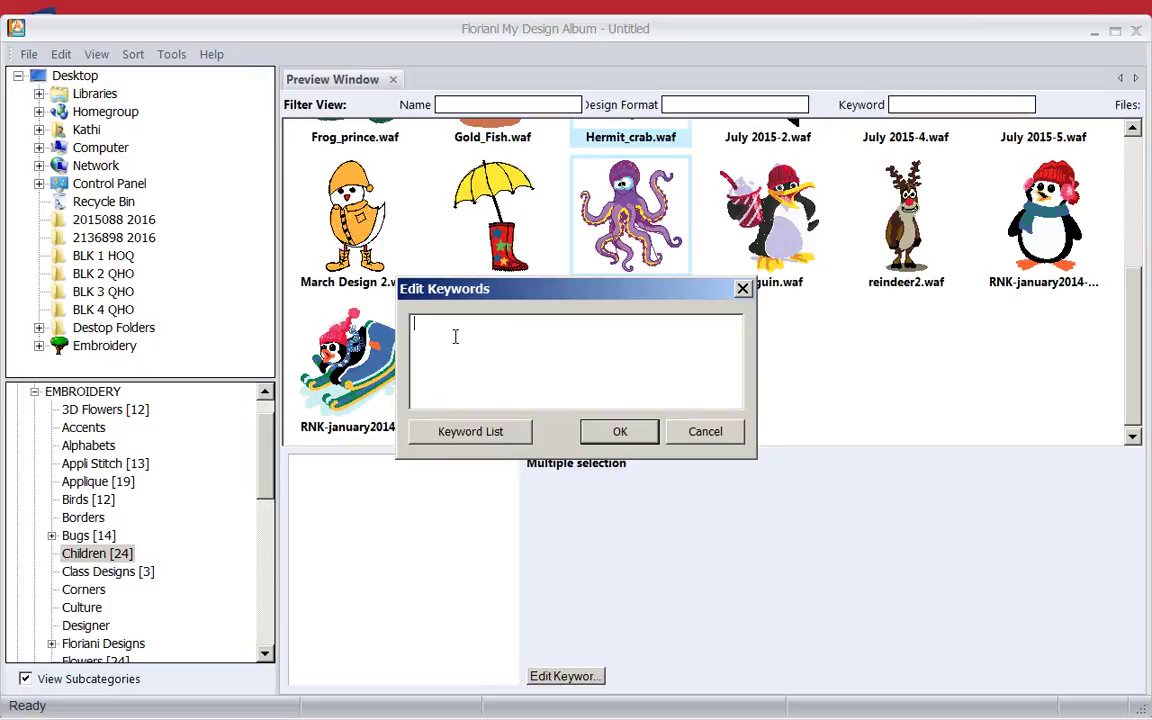
type("Sea")
type(" cCr")
type("eatures")
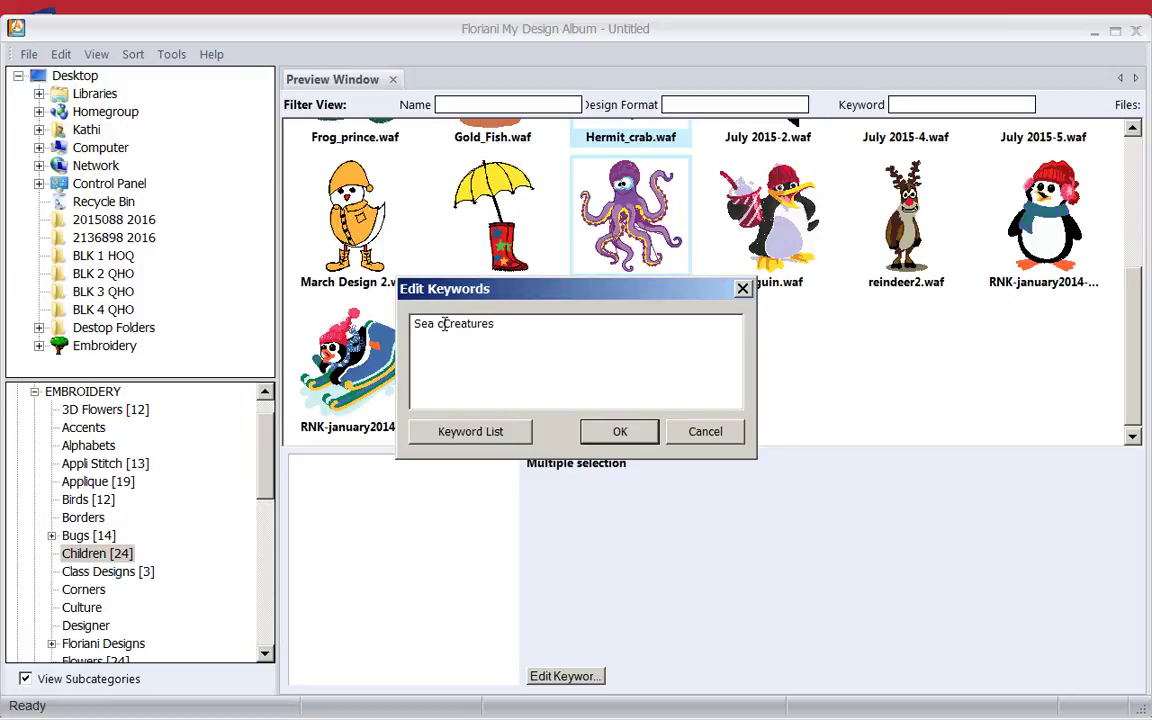
left_click(443, 323)
key("BackSpace")
left_click(622, 431)
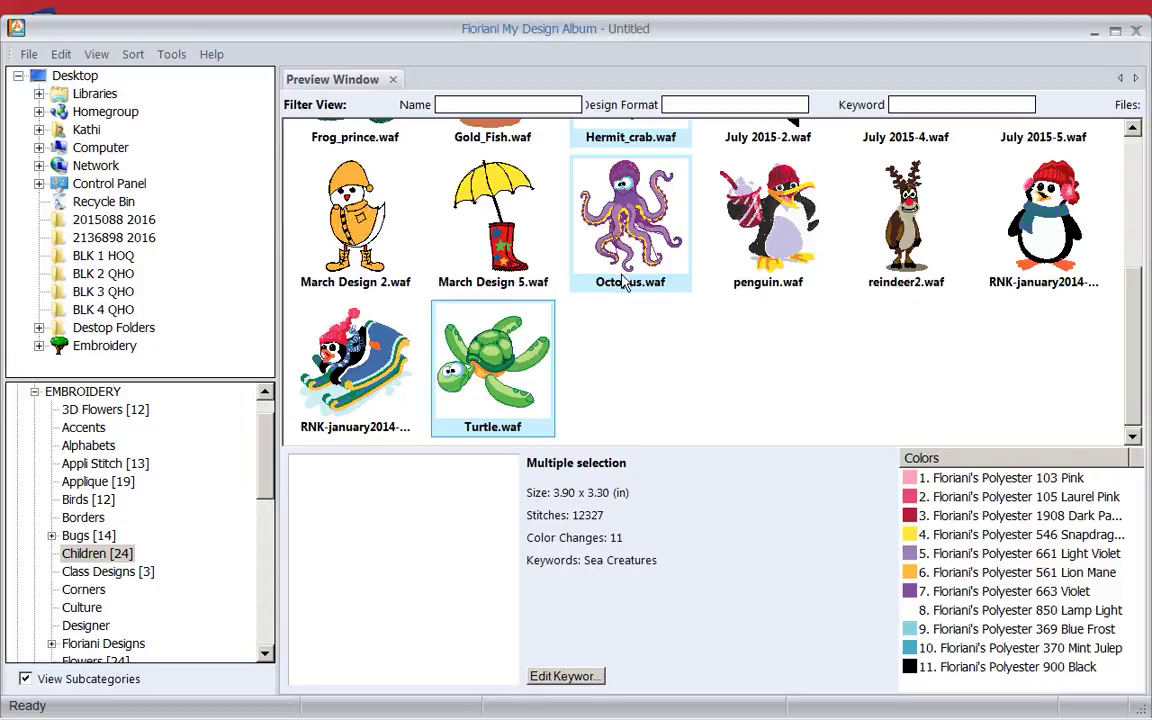
Check the keywords of Octopus.waf, Turtle.waf and Hermit_crab.waf one design at a time
left_click(725, 332)
left_click(628, 200)
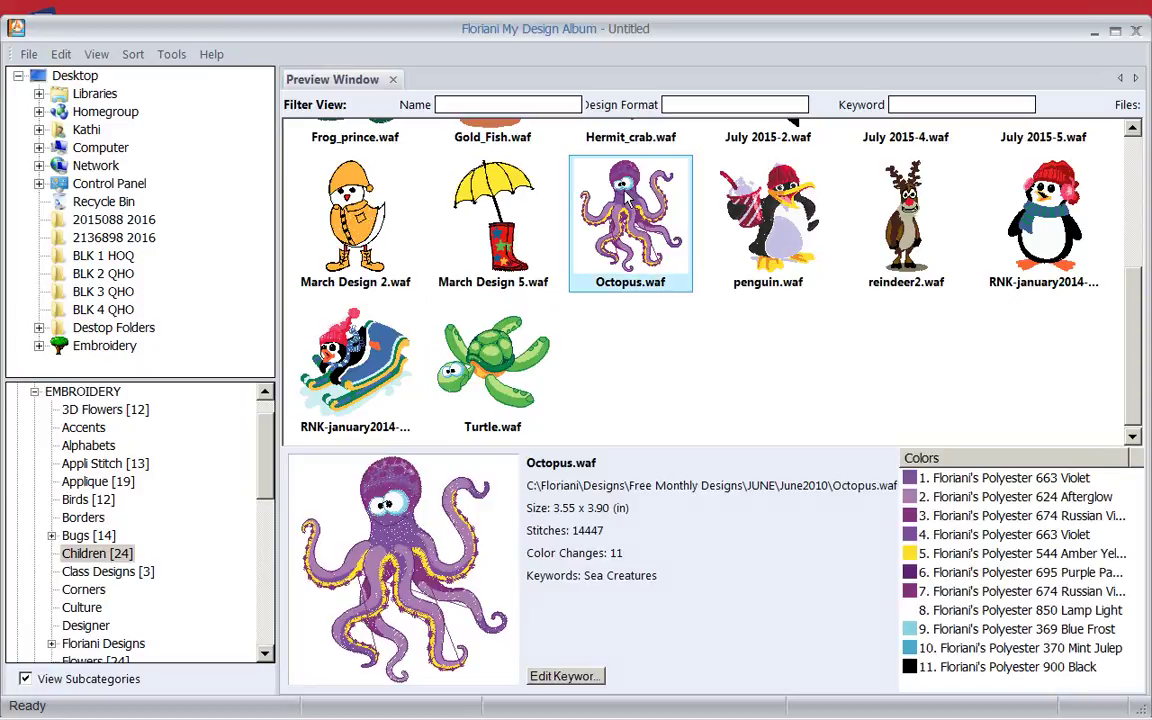
left_click(475, 370)
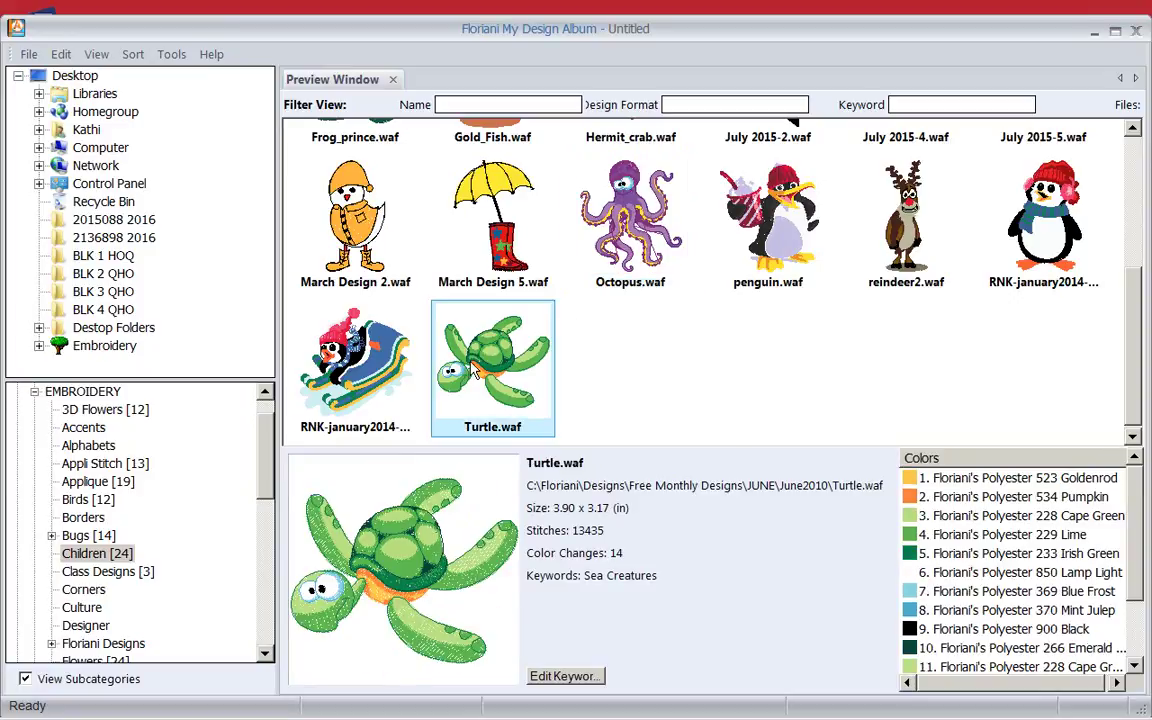
left_click(630, 134)
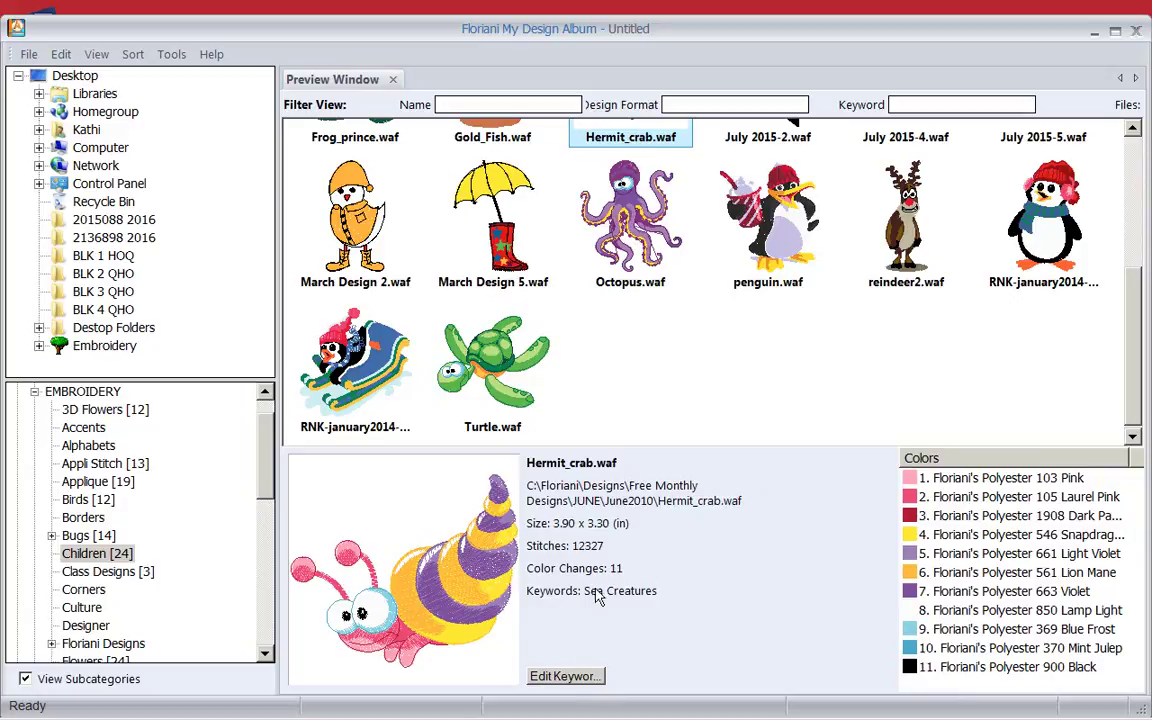
Filter the Children designs by the keyword "sea", narrowing it further to "sea cre"
left_click(923, 101)
type("sea")
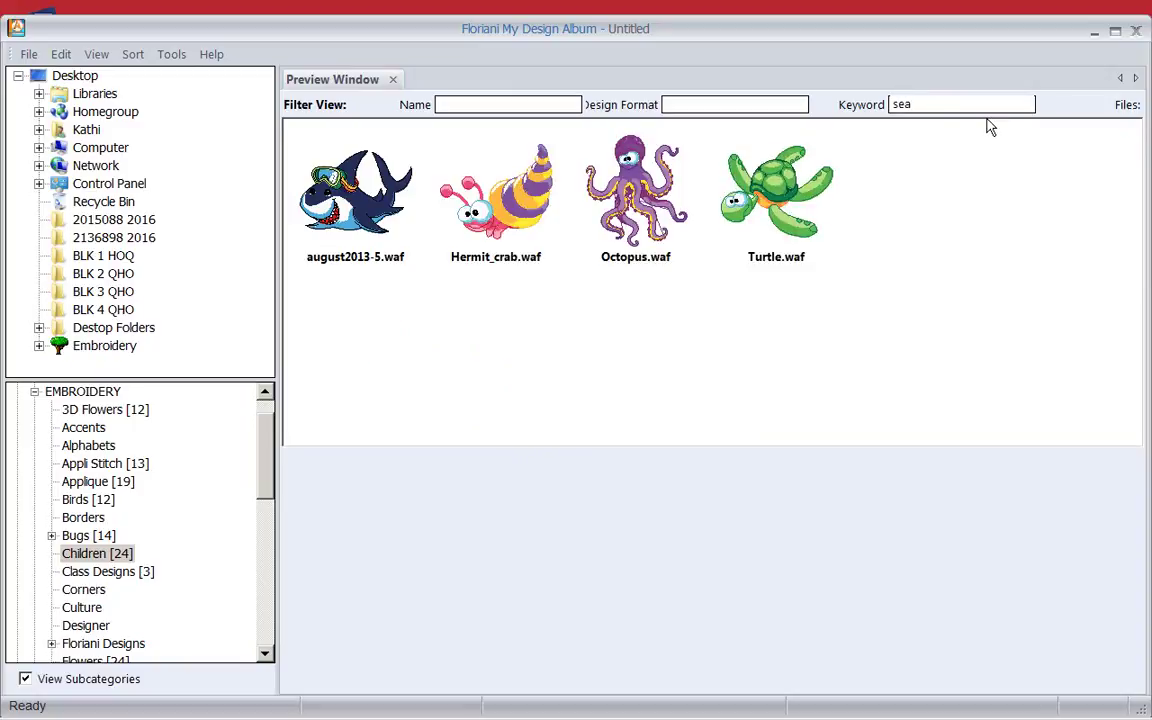
type(" cre")
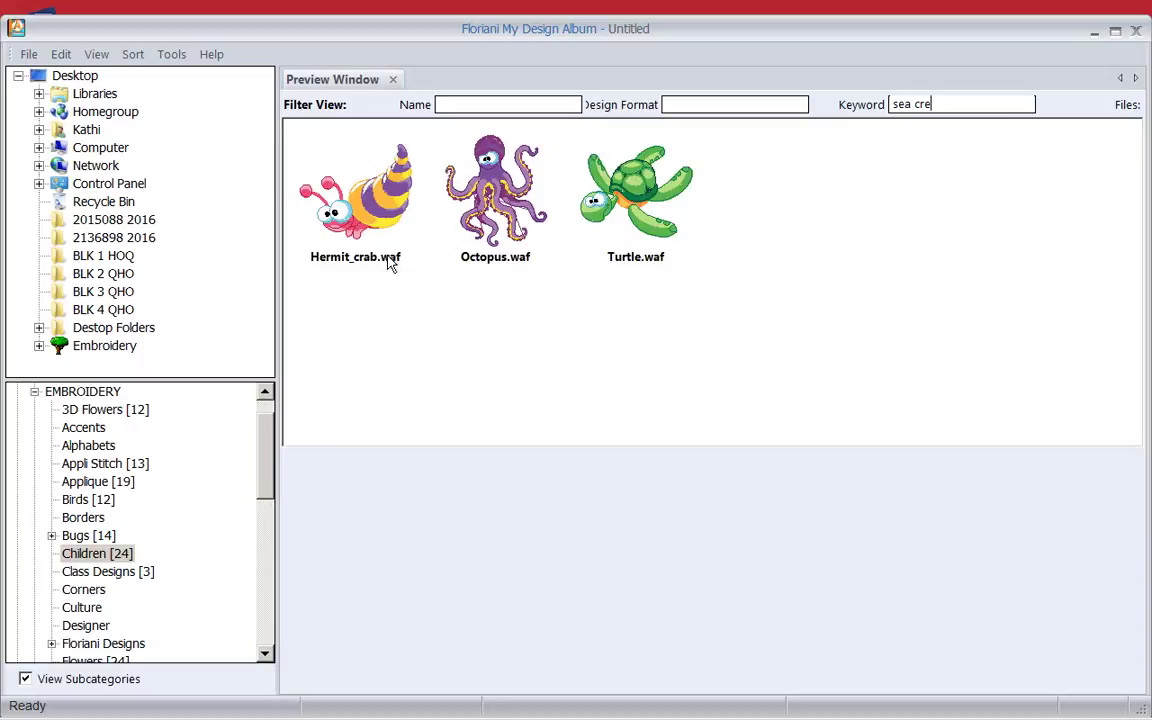
mouse_move(352, 243)
Clear the keyword filter and look over all designs in the Children category again
key("BackSpace")
key("BackSpace")
key("BackSpace")
key("BackSpace")
key("BackSpace")
key("BackSpace")
key("BackSpace")
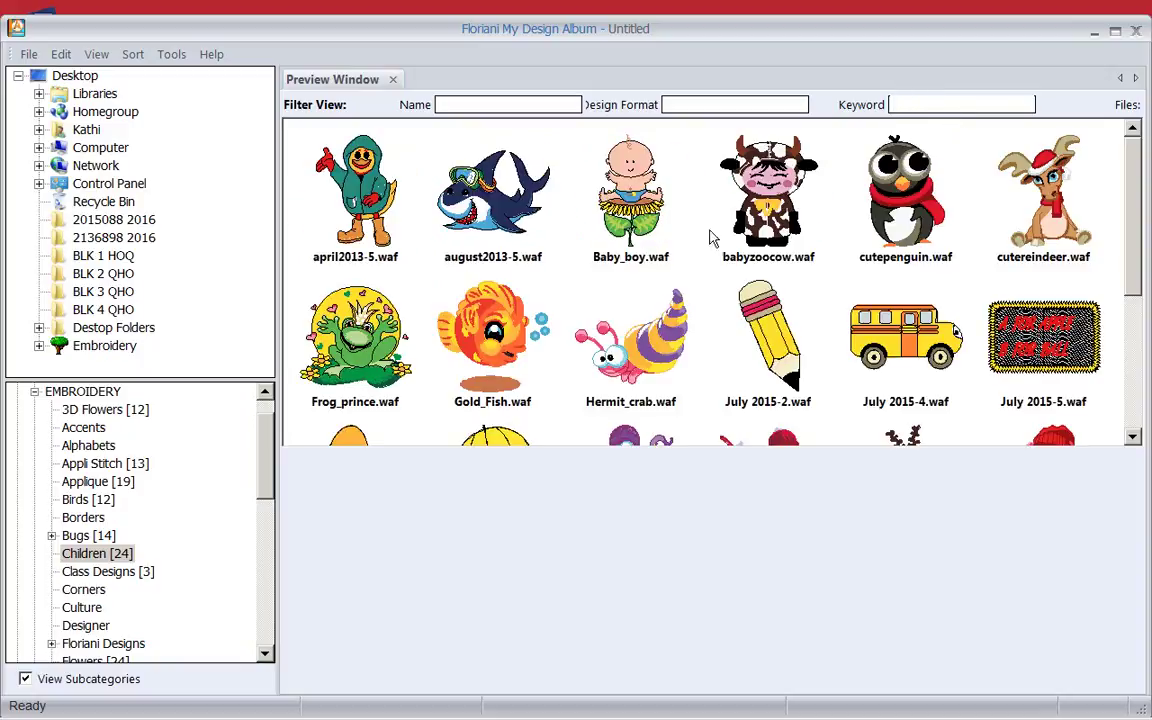
left_click_drag(1134, 249, 590, 255)
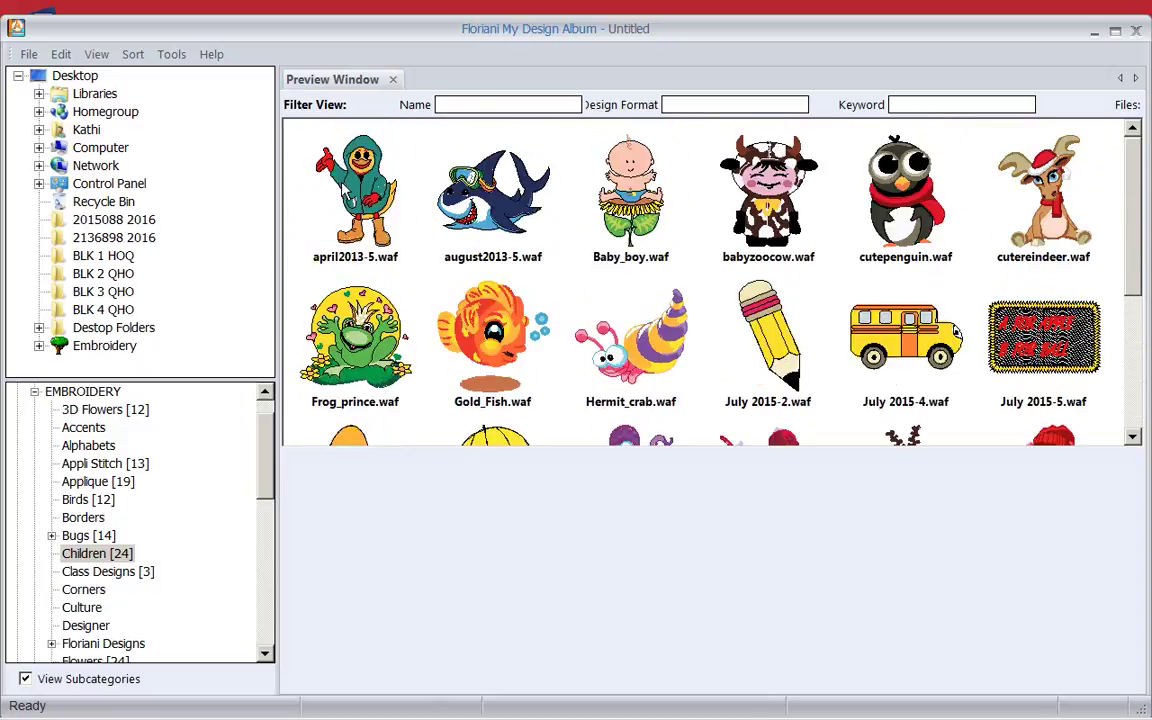
Select all designs in the Children category, from april2013-5.waf through Turtle.waf, and assign them the keyword "Childrens"
left_click(345, 188)
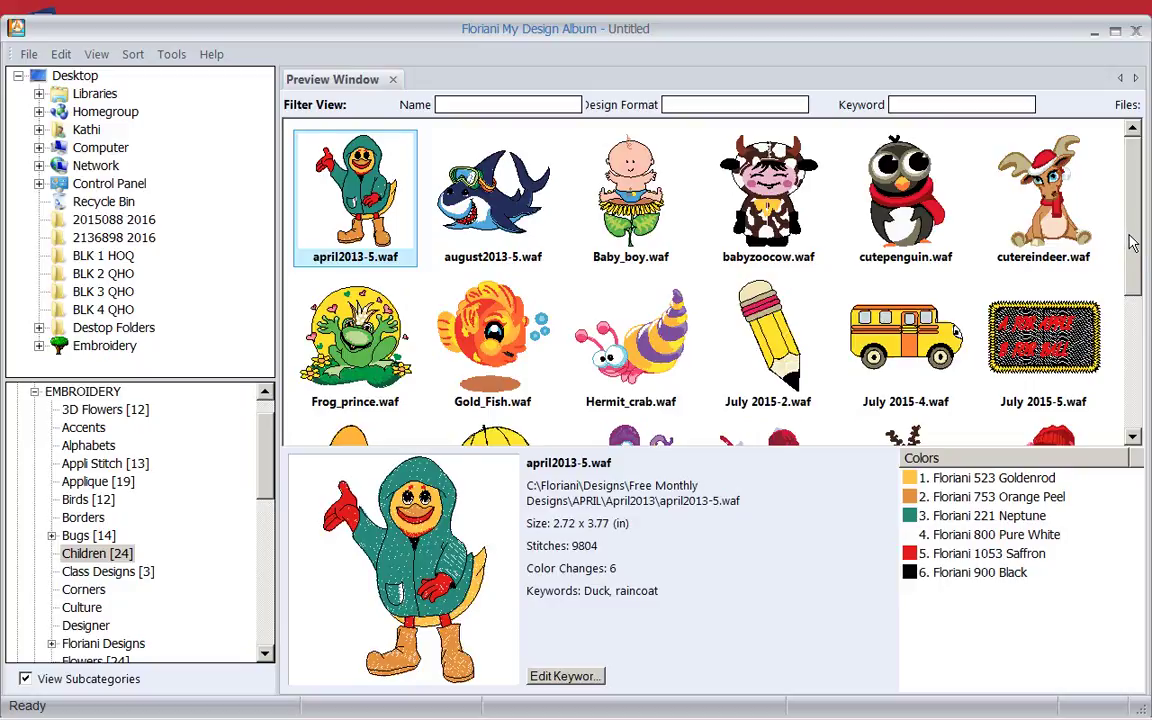
left_click_drag(1133, 215, 1128, 382)
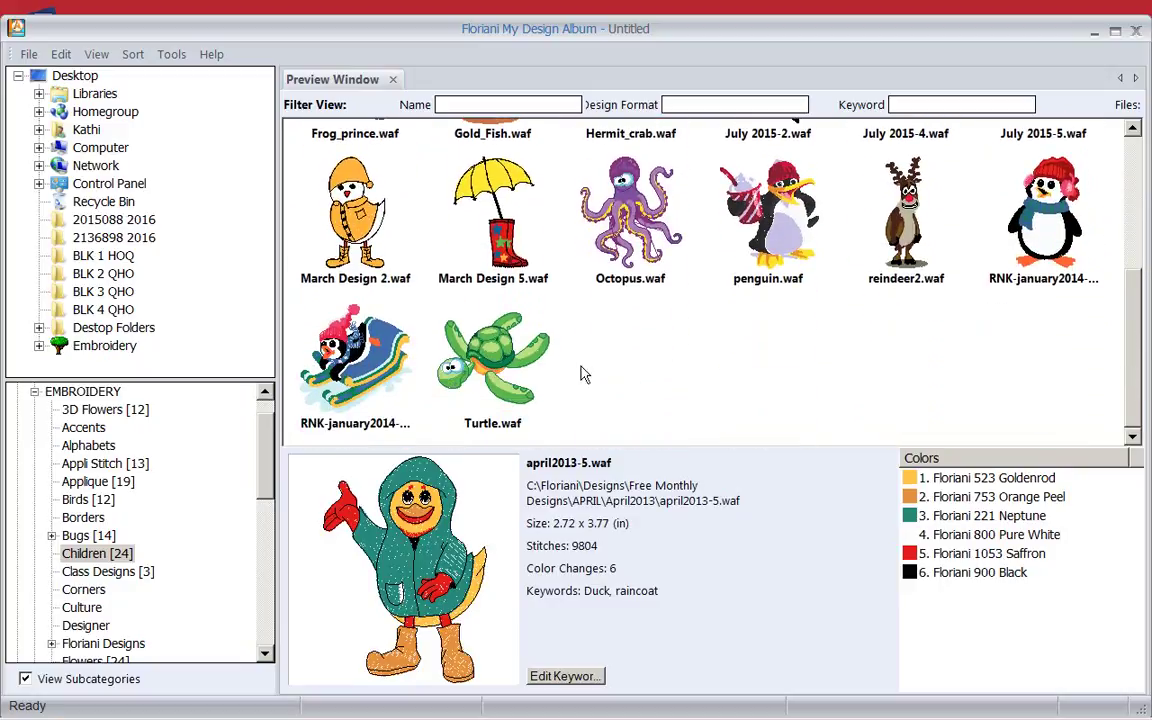
left_click(450, 340, "shift")
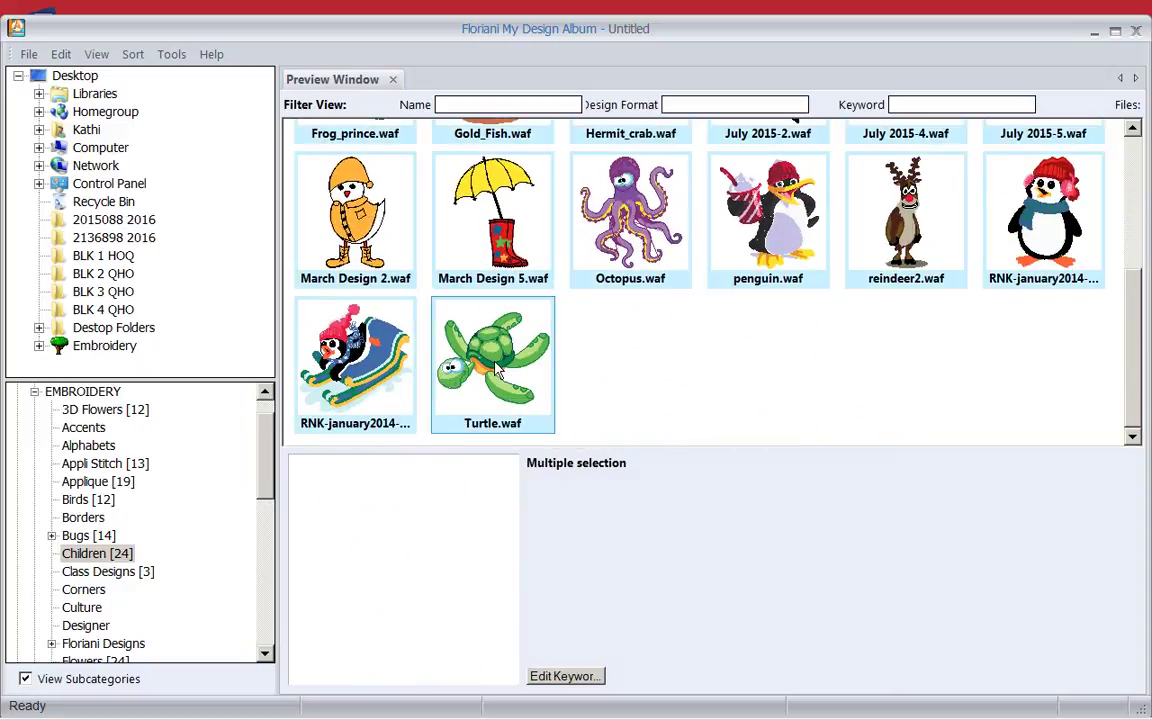
left_click(565, 676)
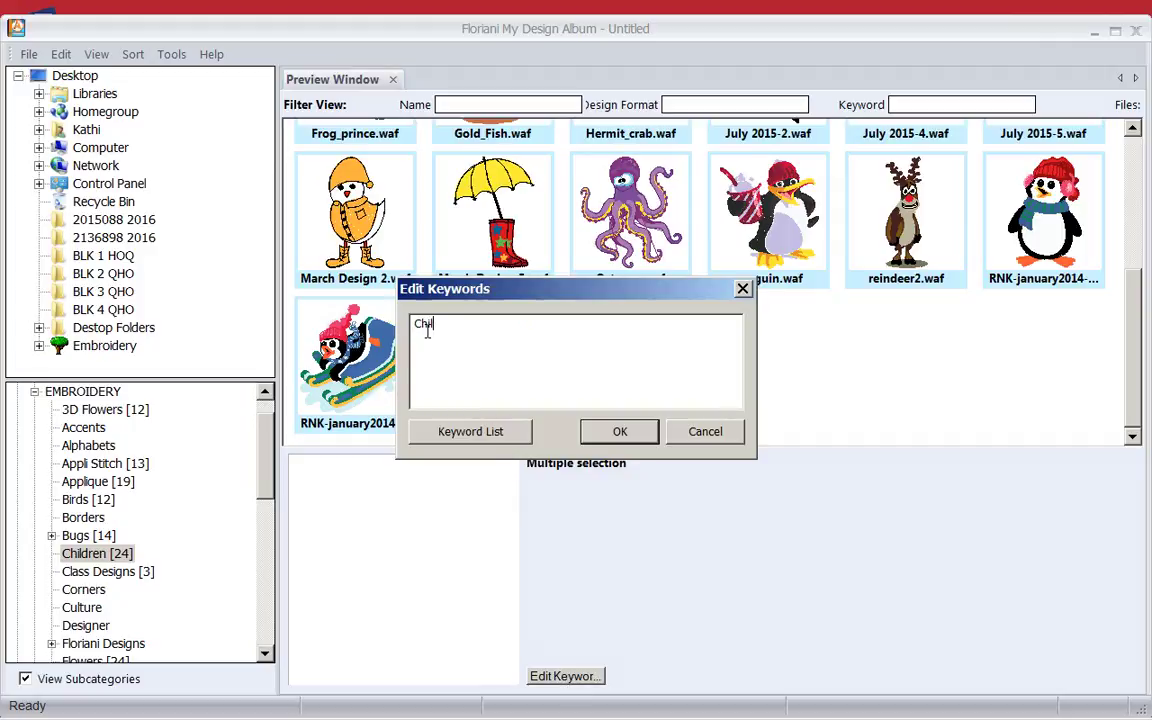
type("Childrens")
left_click(615, 432)
left_click(940, 387)
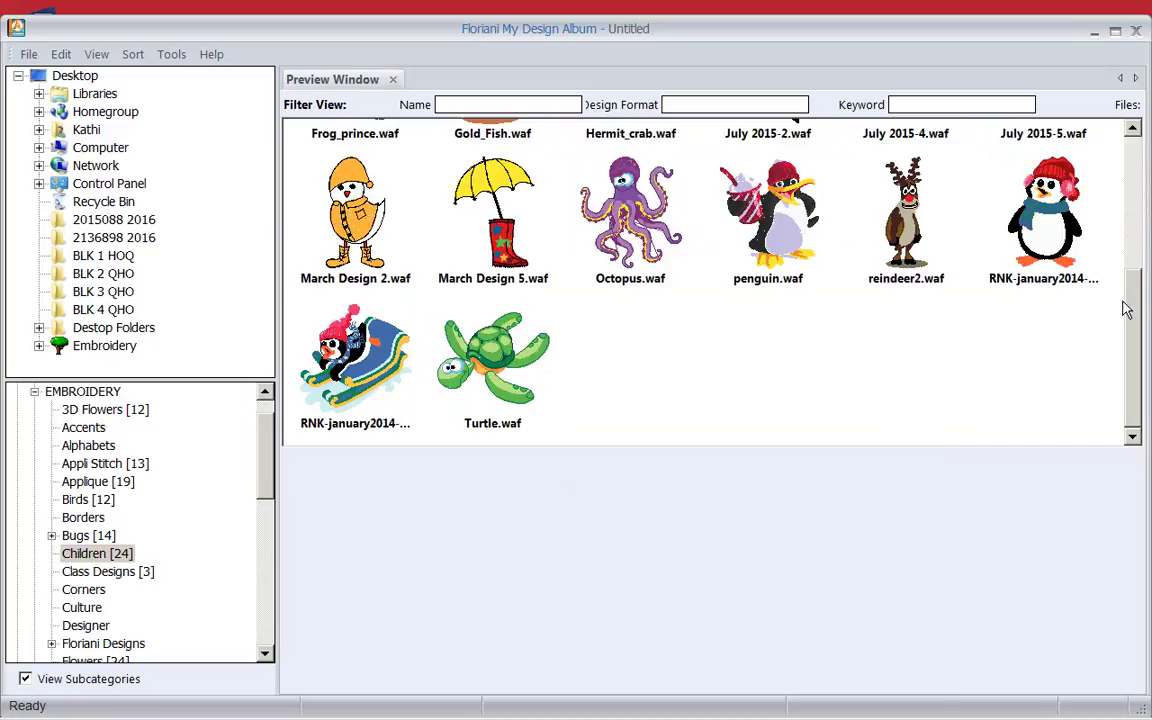
Select the pencil and school bus designs, July 2015-2.waf and July 2015-4.waf, and assign both the keyword "school"
left_click_drag(1133, 324, 1133, 211)
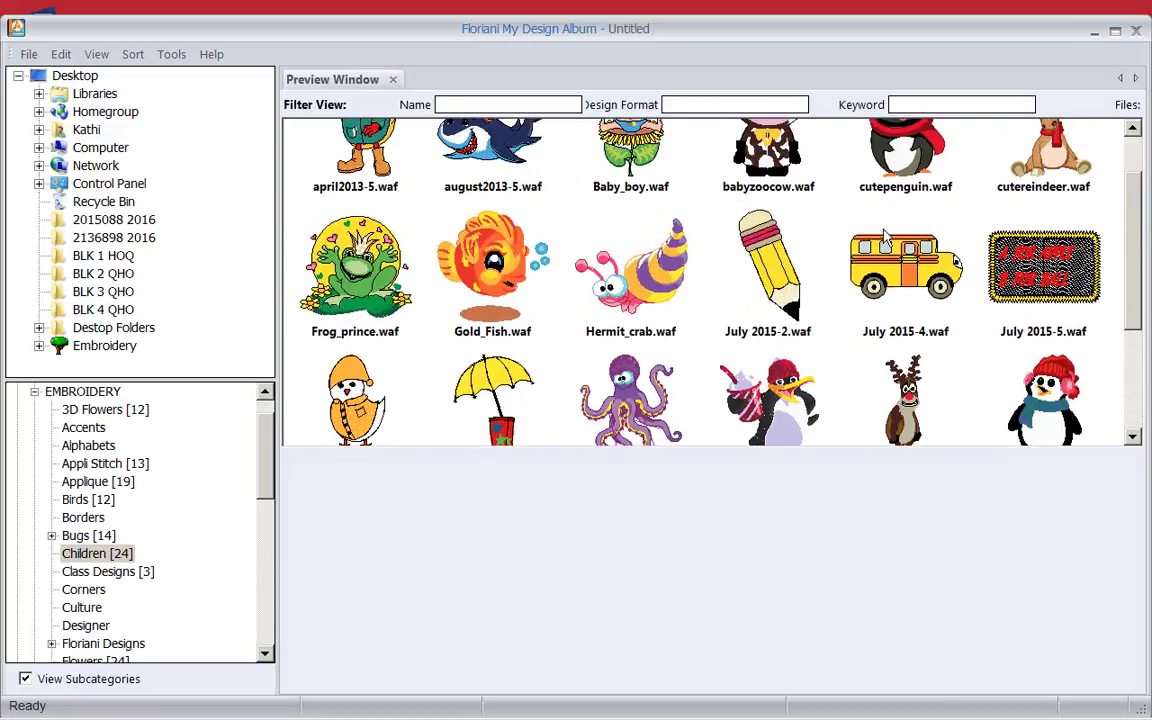
left_click(789, 286)
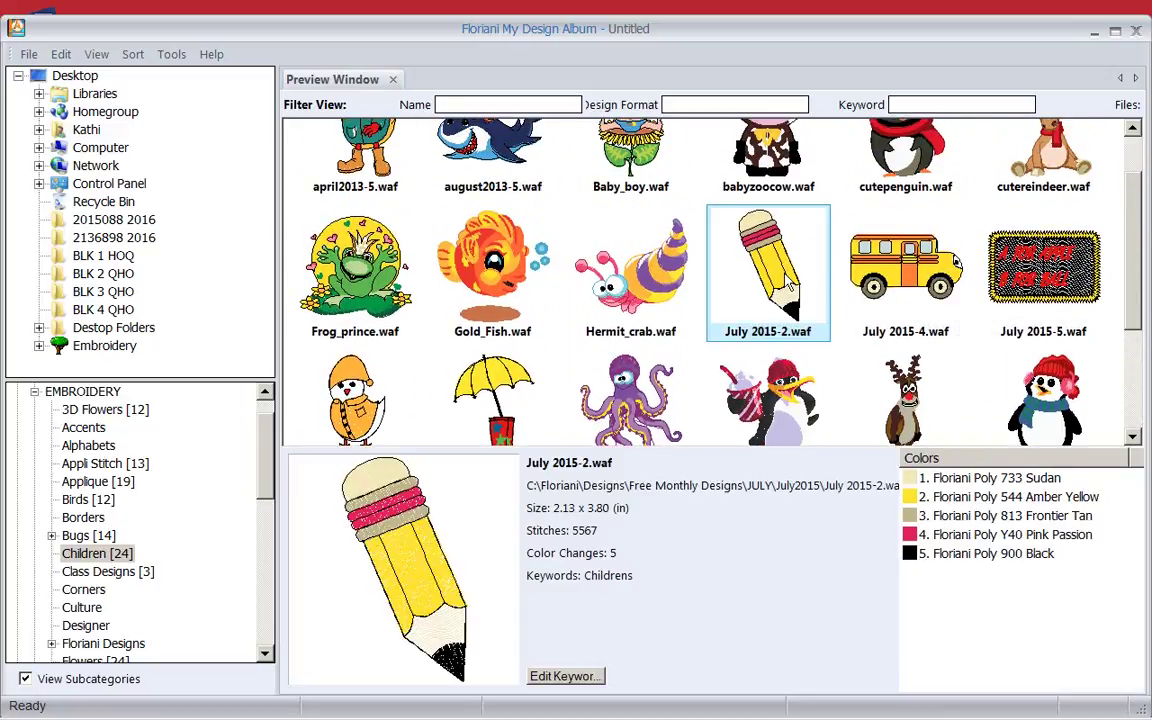
left_click(920, 268, "ctrl")
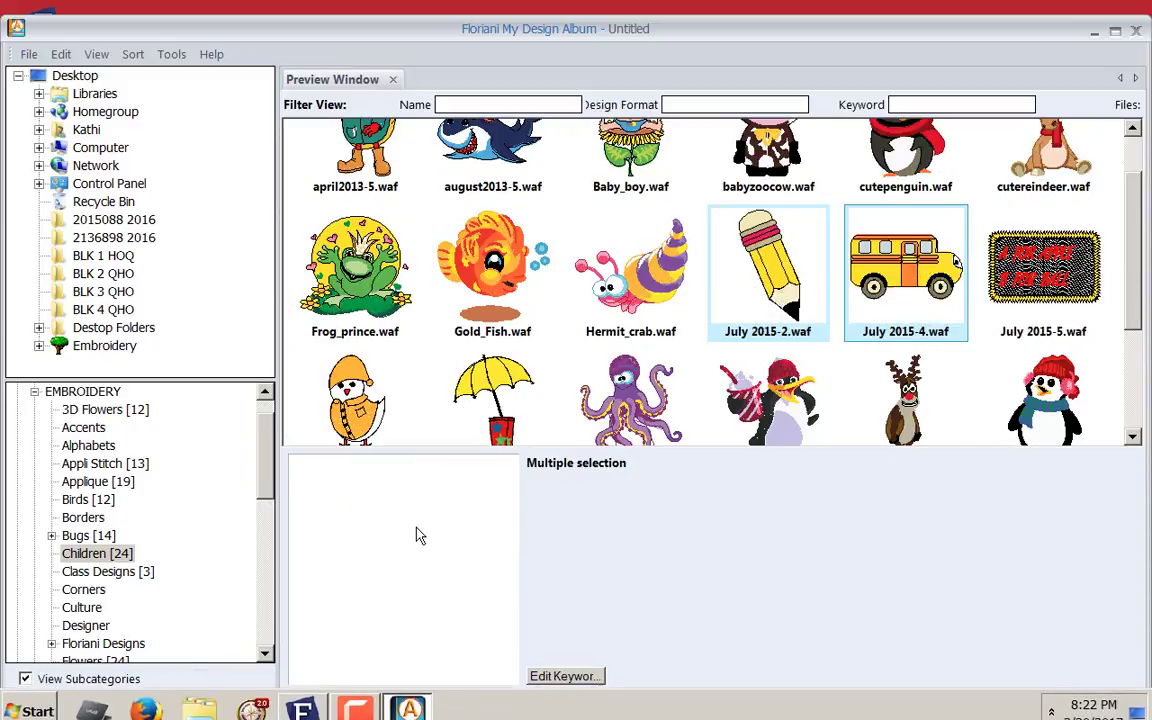
left_click(553, 678)
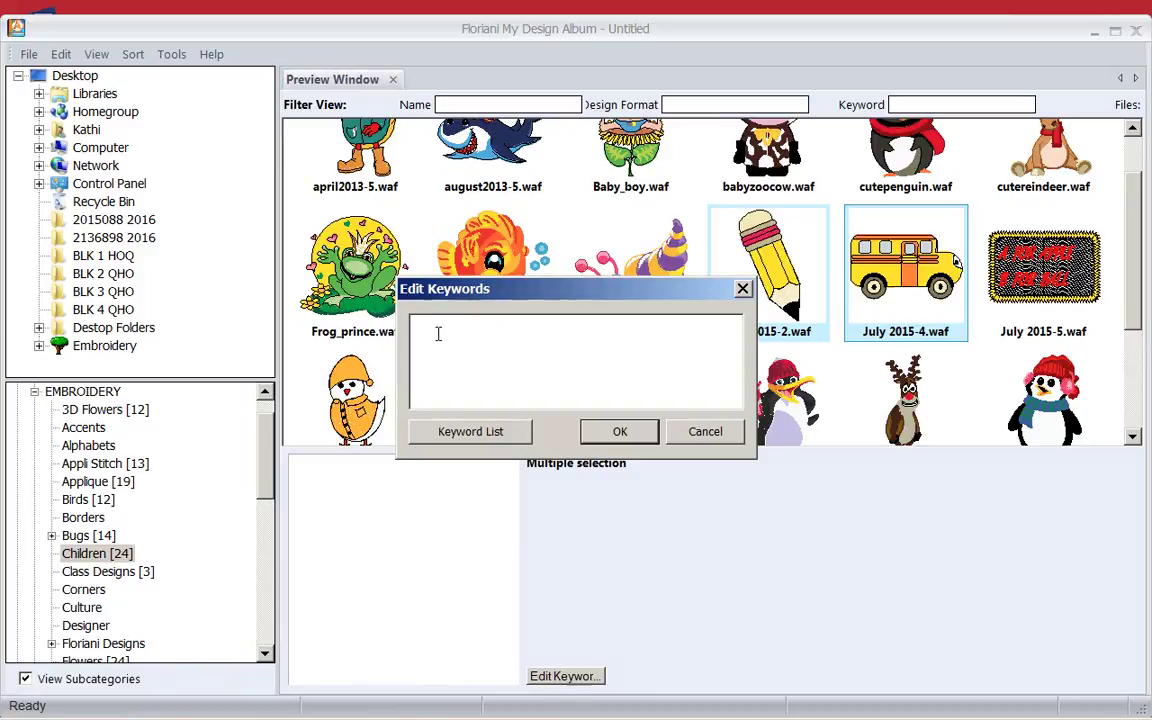
type("school")
left_click(617, 433)
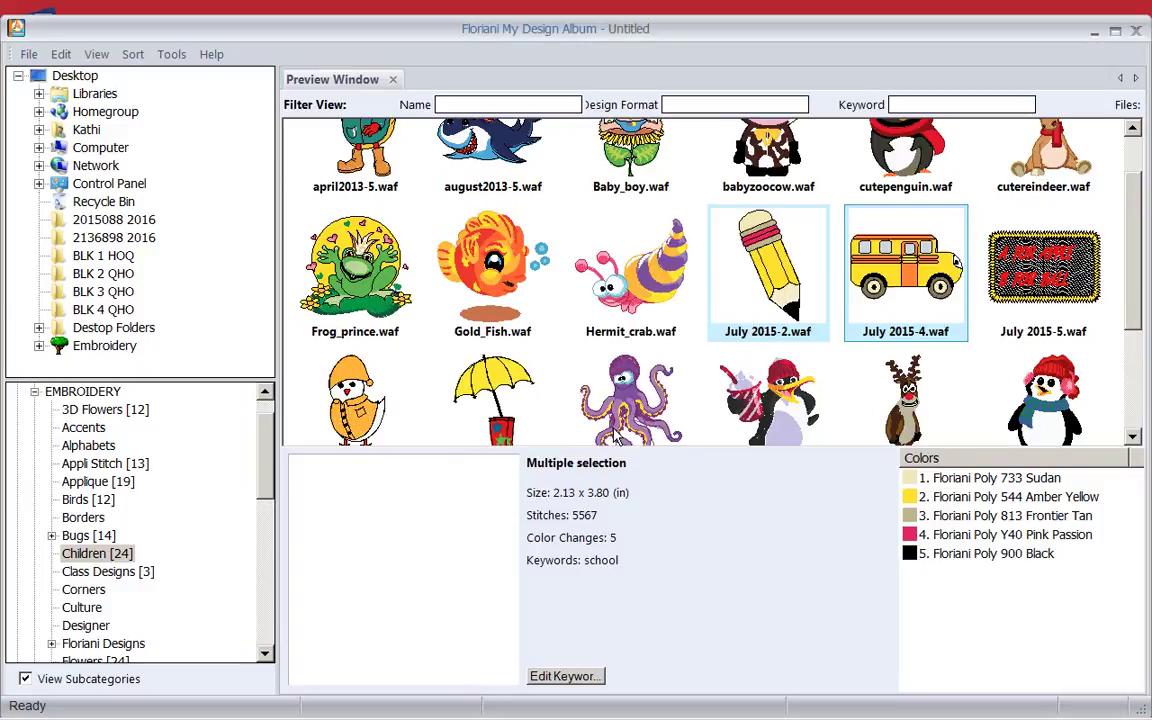
Filter the Children designs by the keyword "chil", and replace that filter with "school"
left_click(912, 107)
type("chil")
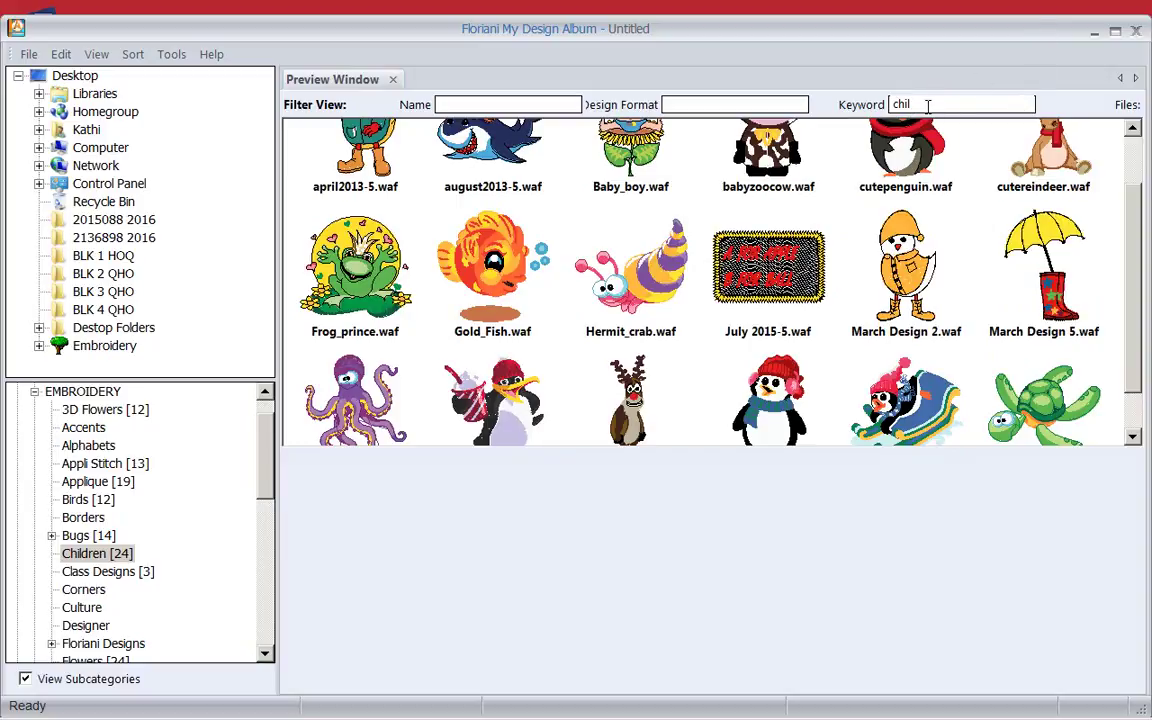
key("ctrl+a")
type("school")
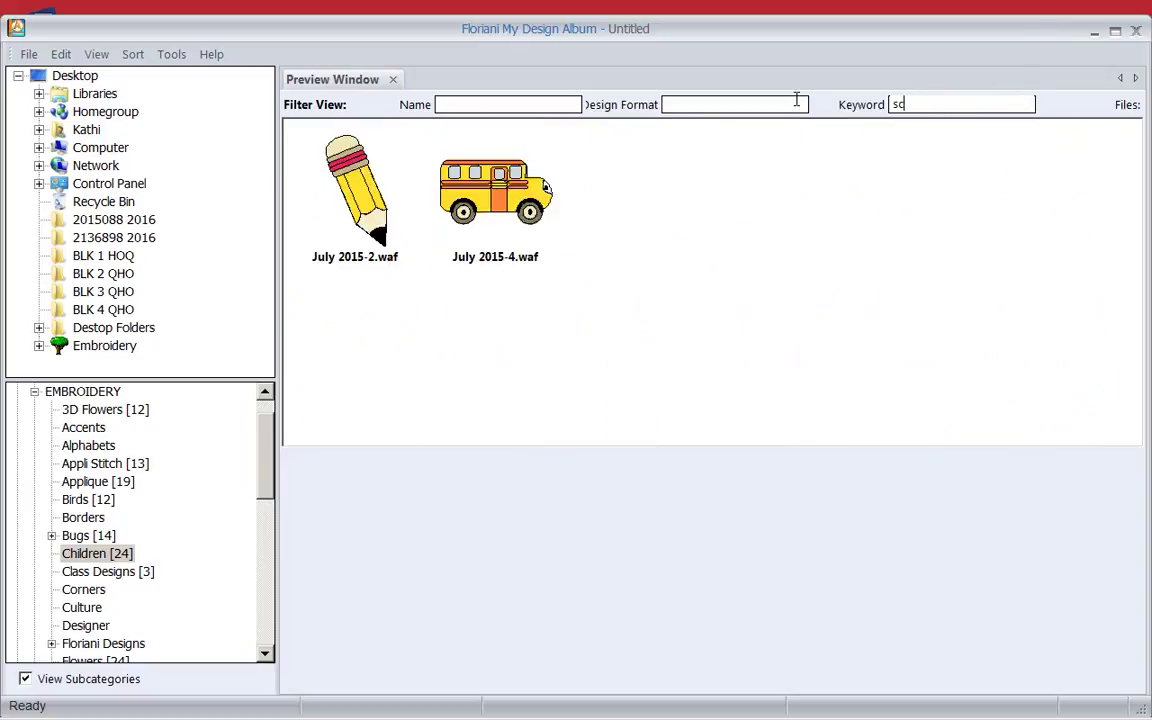